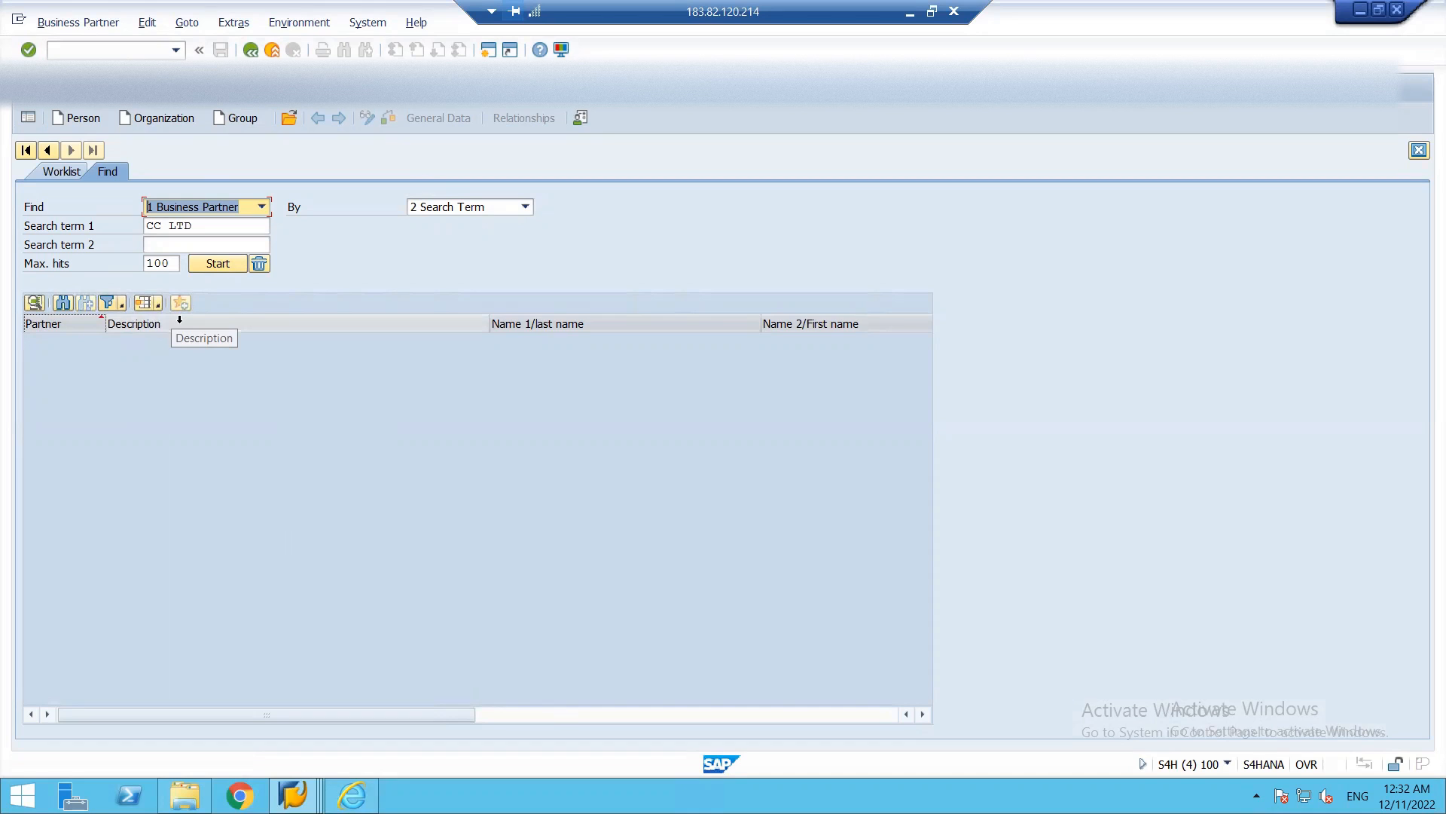
- Start creating a new organization business partner with the general role and the grouping CUSTOMER-BU-N102
{"action": "left_click", "coordinate": [168, 119]}
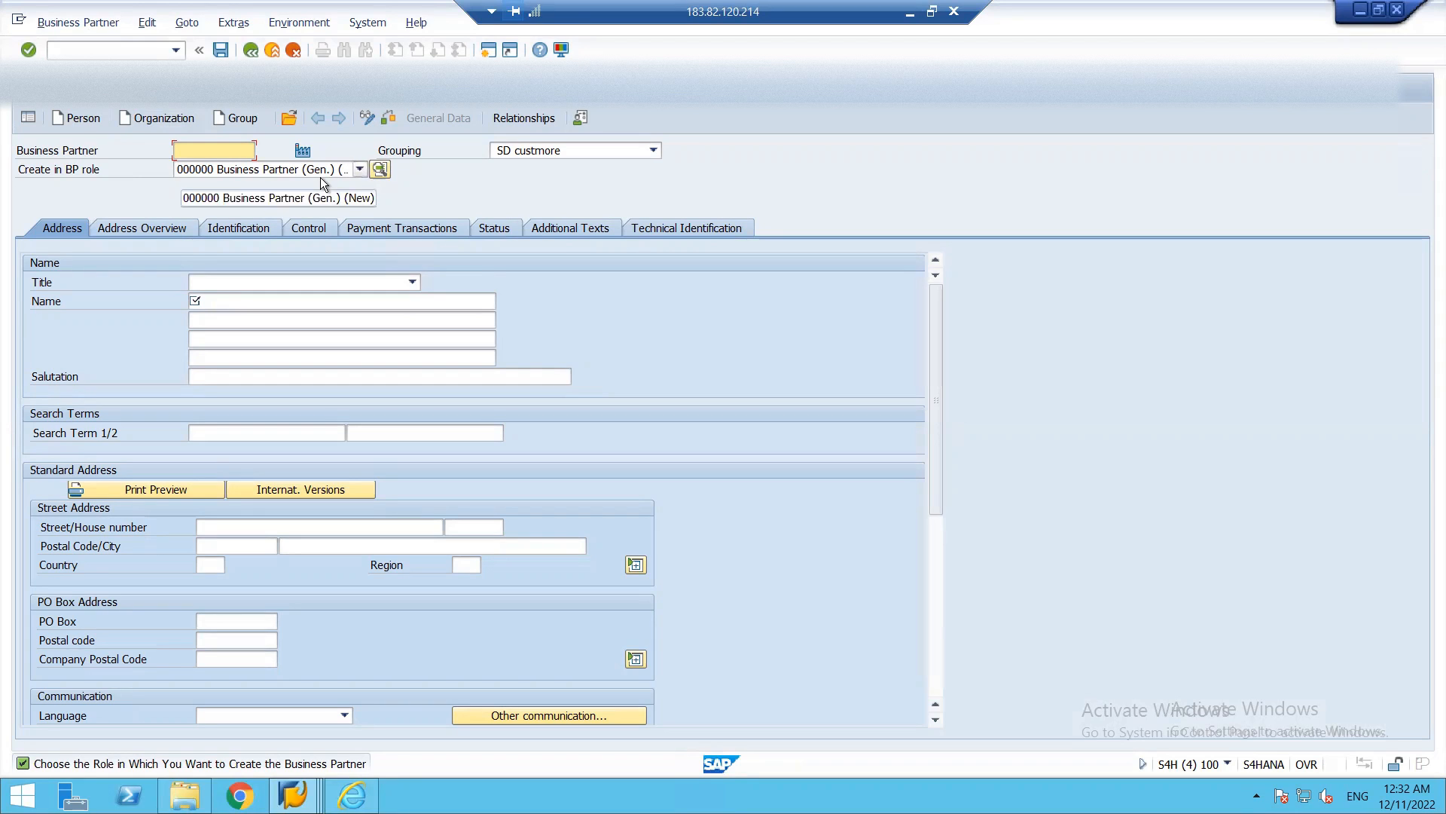
{"action": "left_click", "coordinate": [360, 169]}
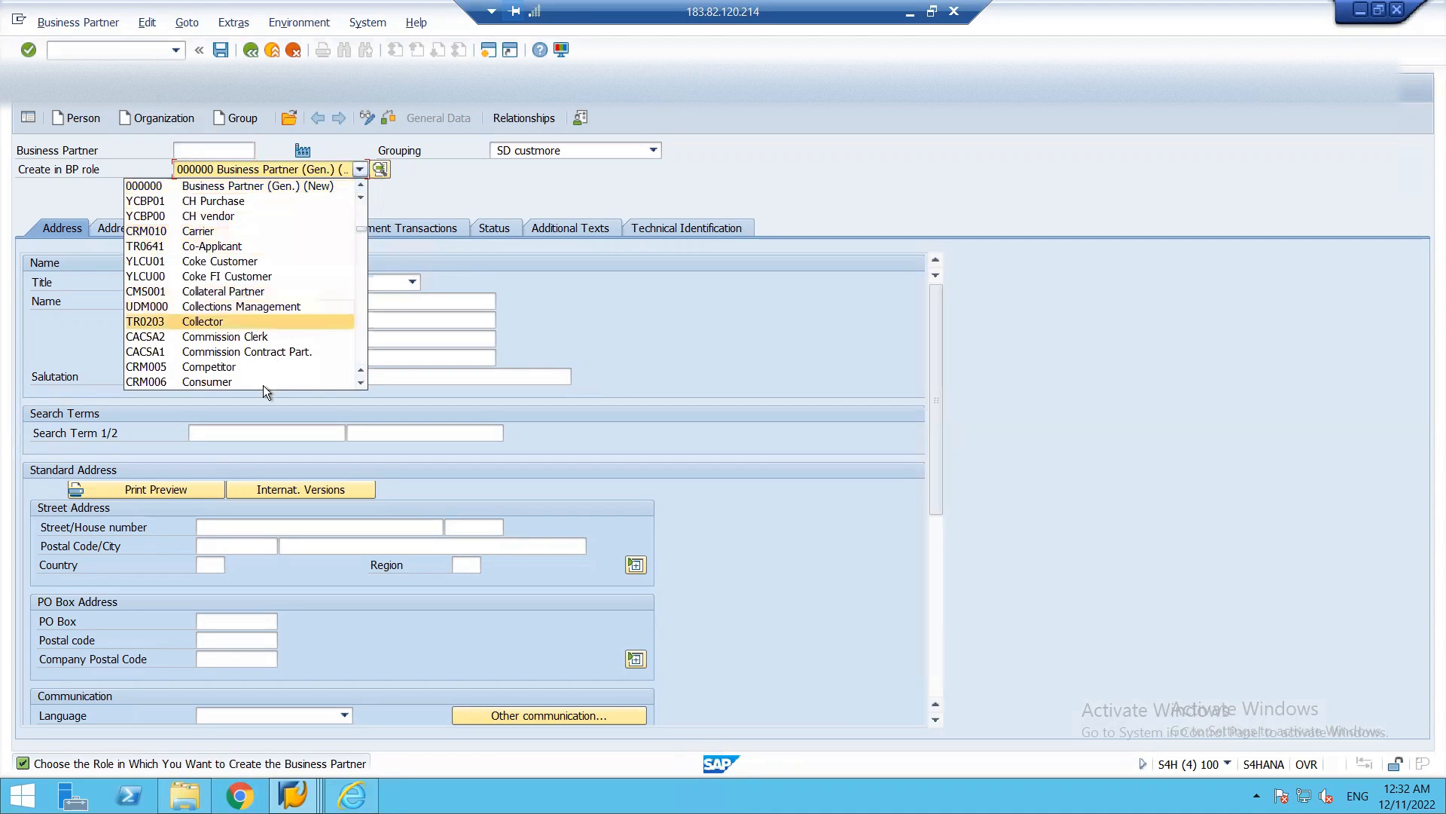
{"action": "scroll", "coordinate": [290, 242], "scroll_direction": "down", "scroll_amount": 2}
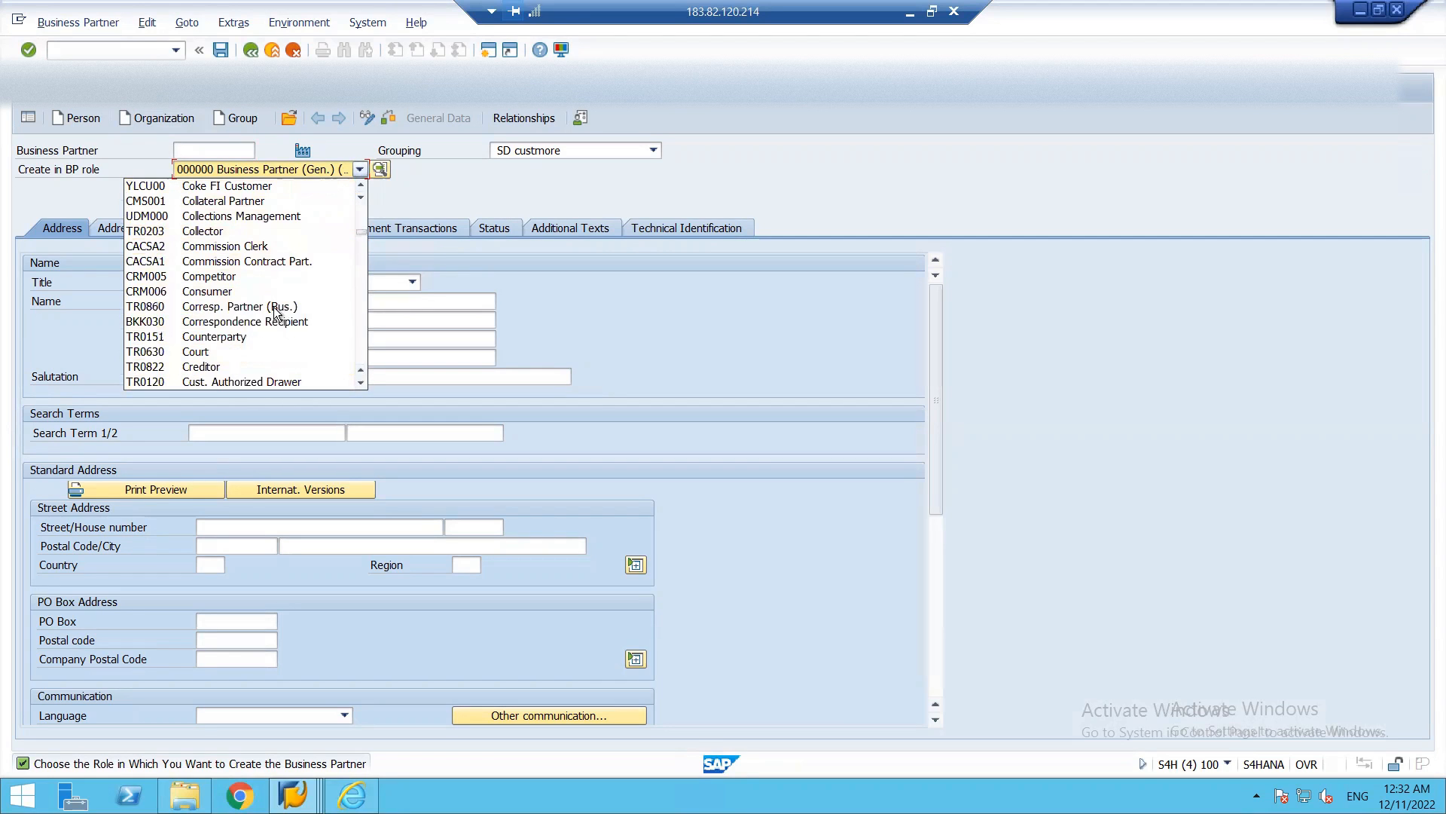
{"action": "left_click", "coordinate": [360, 170]}
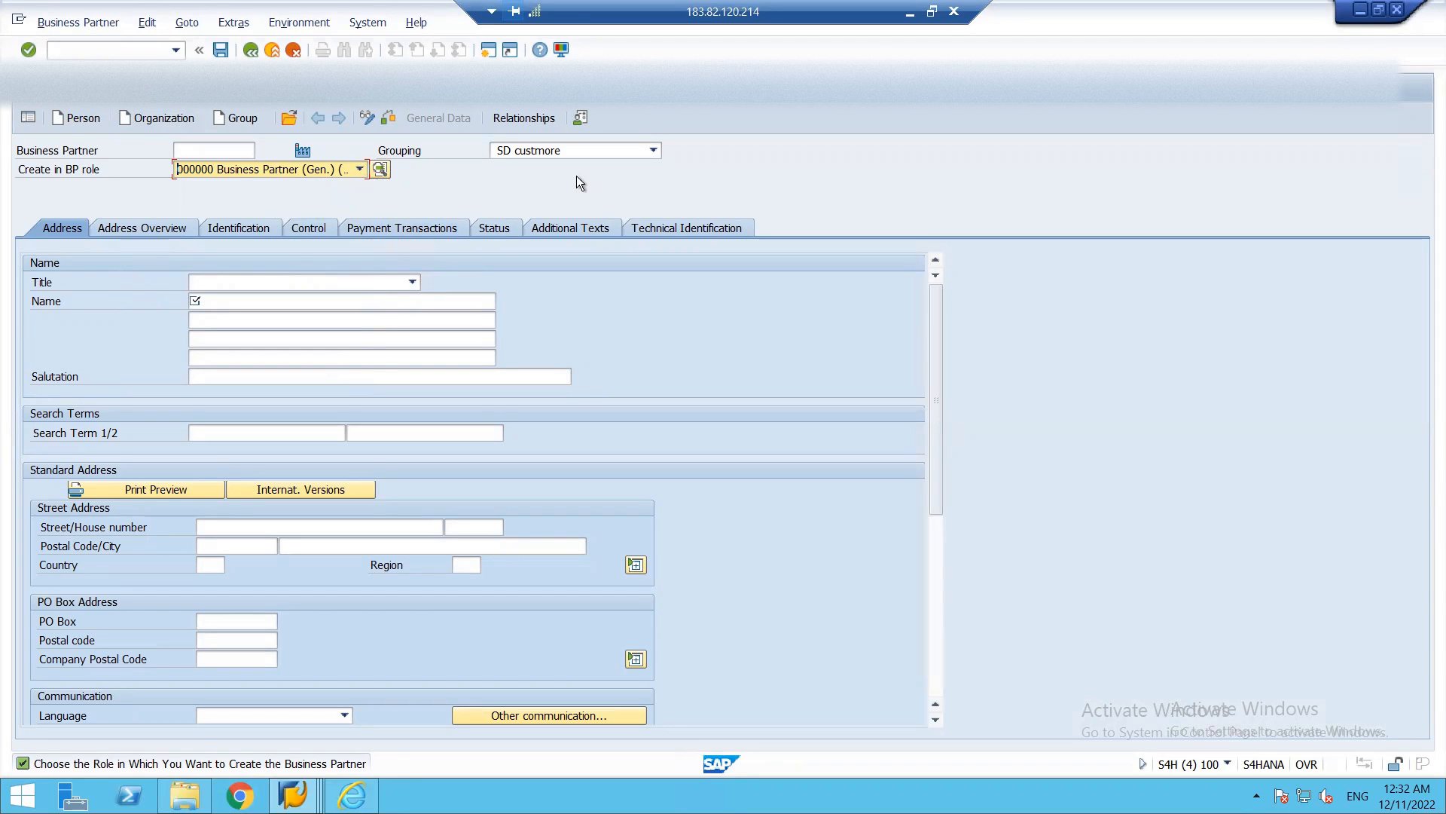
{"action": "left_click", "coordinate": [208, 149]}
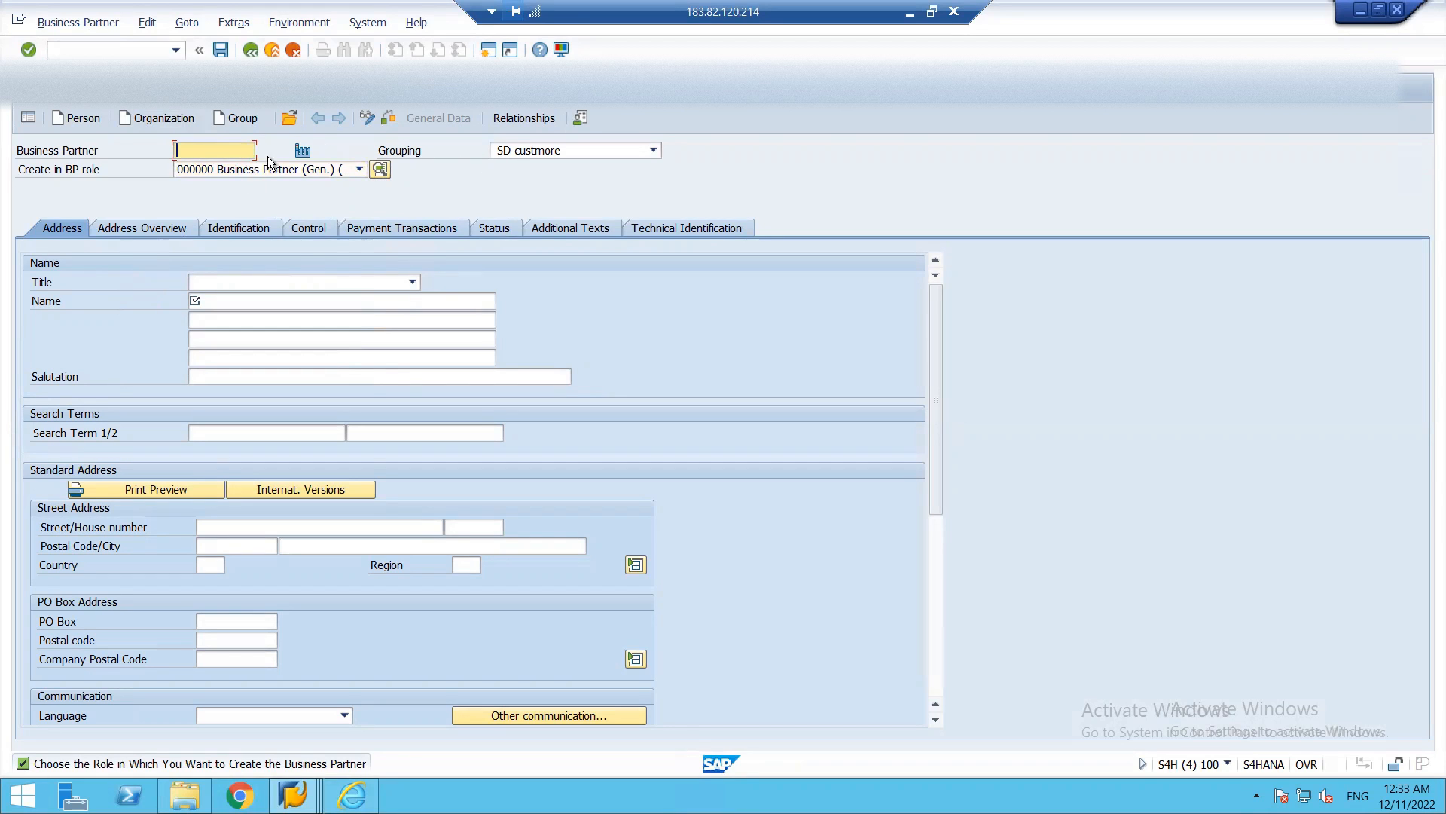
{"action": "left_click", "coordinate": [653, 150]}
{"action": "left_click", "coordinate": [653, 150]}
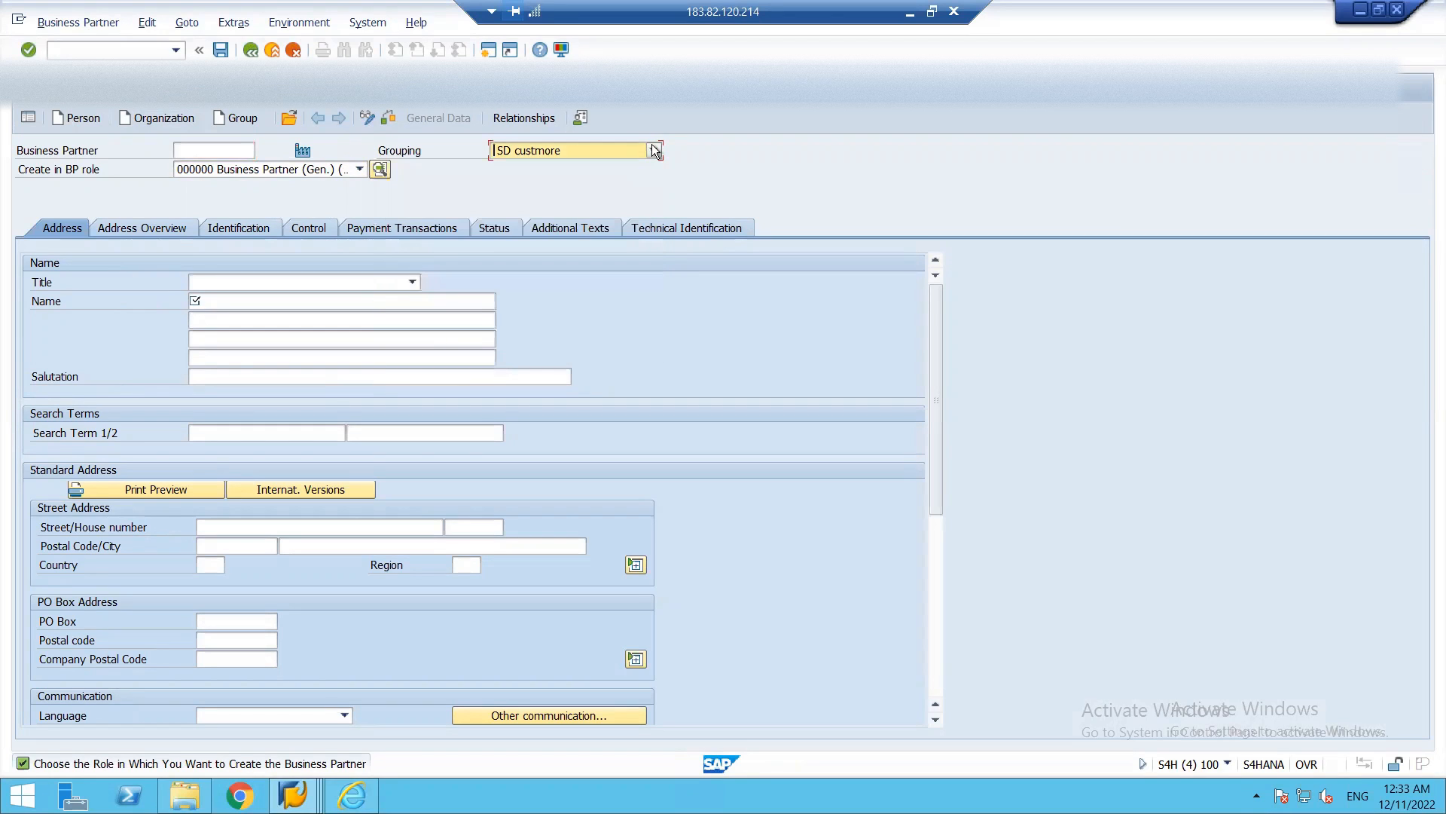
{"action": "left_click", "coordinate": [652, 150]}
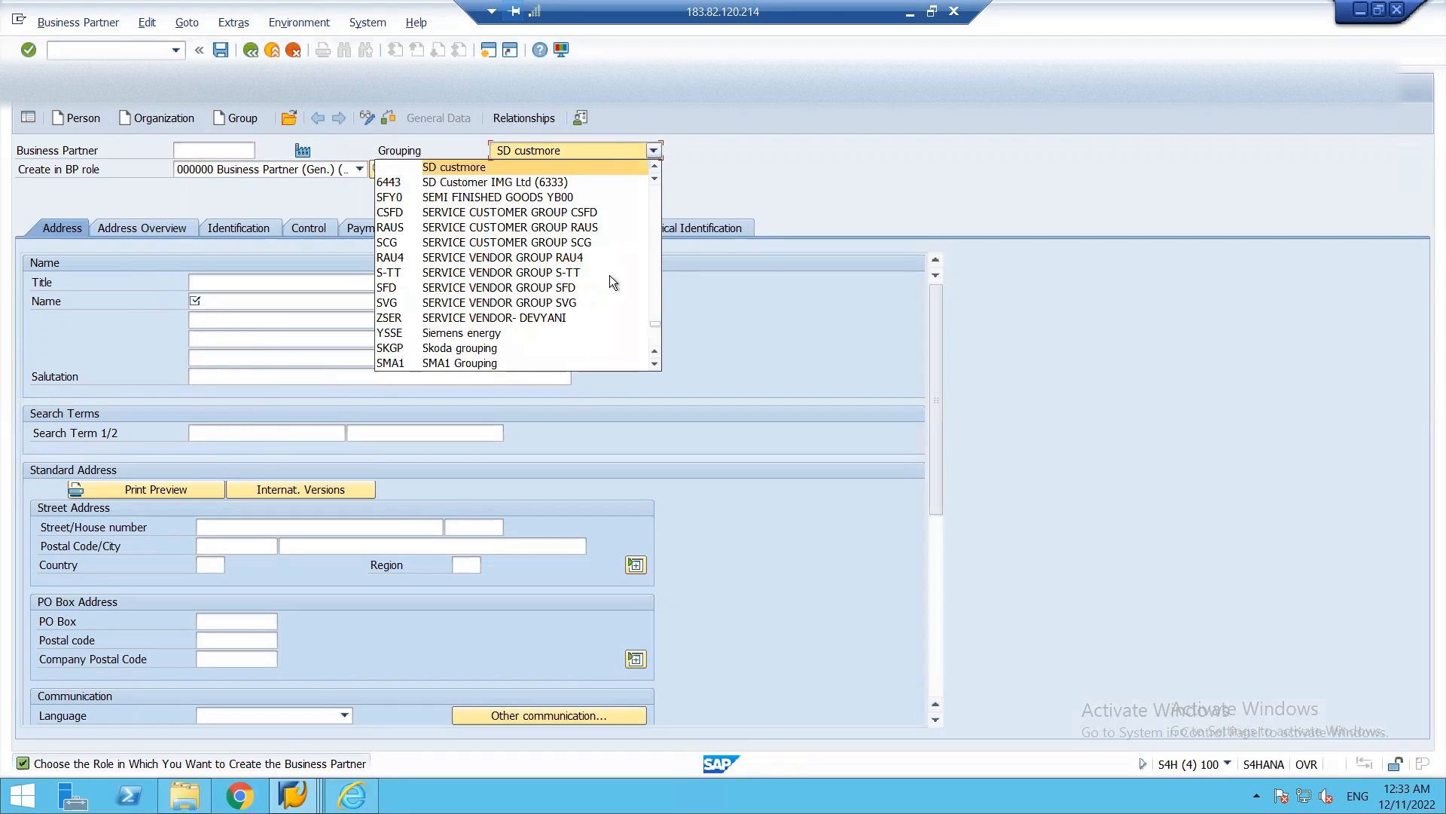
{"action": "key", "text": "Down"}
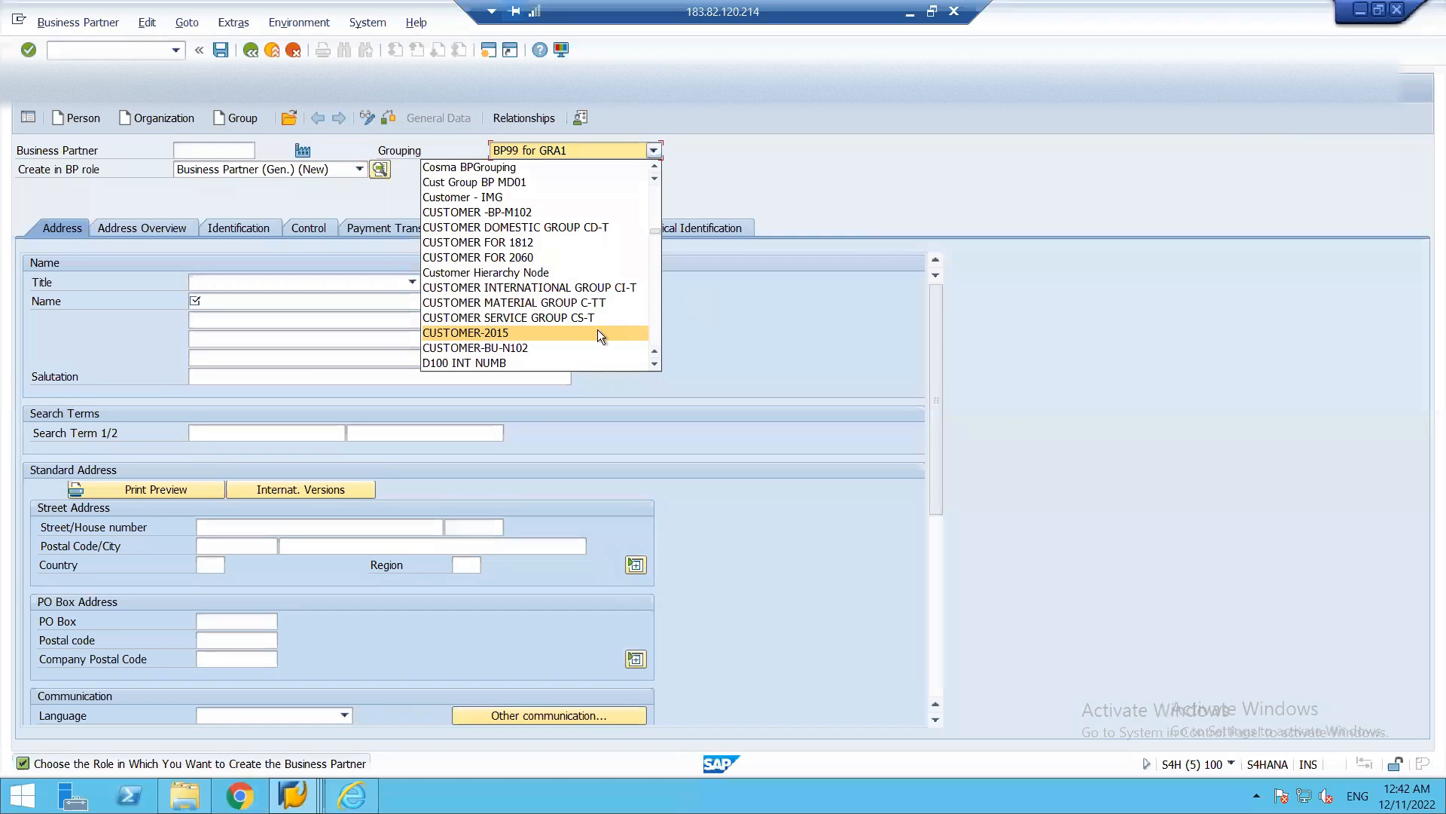
{"action": "left_click", "coordinate": [512, 348]}
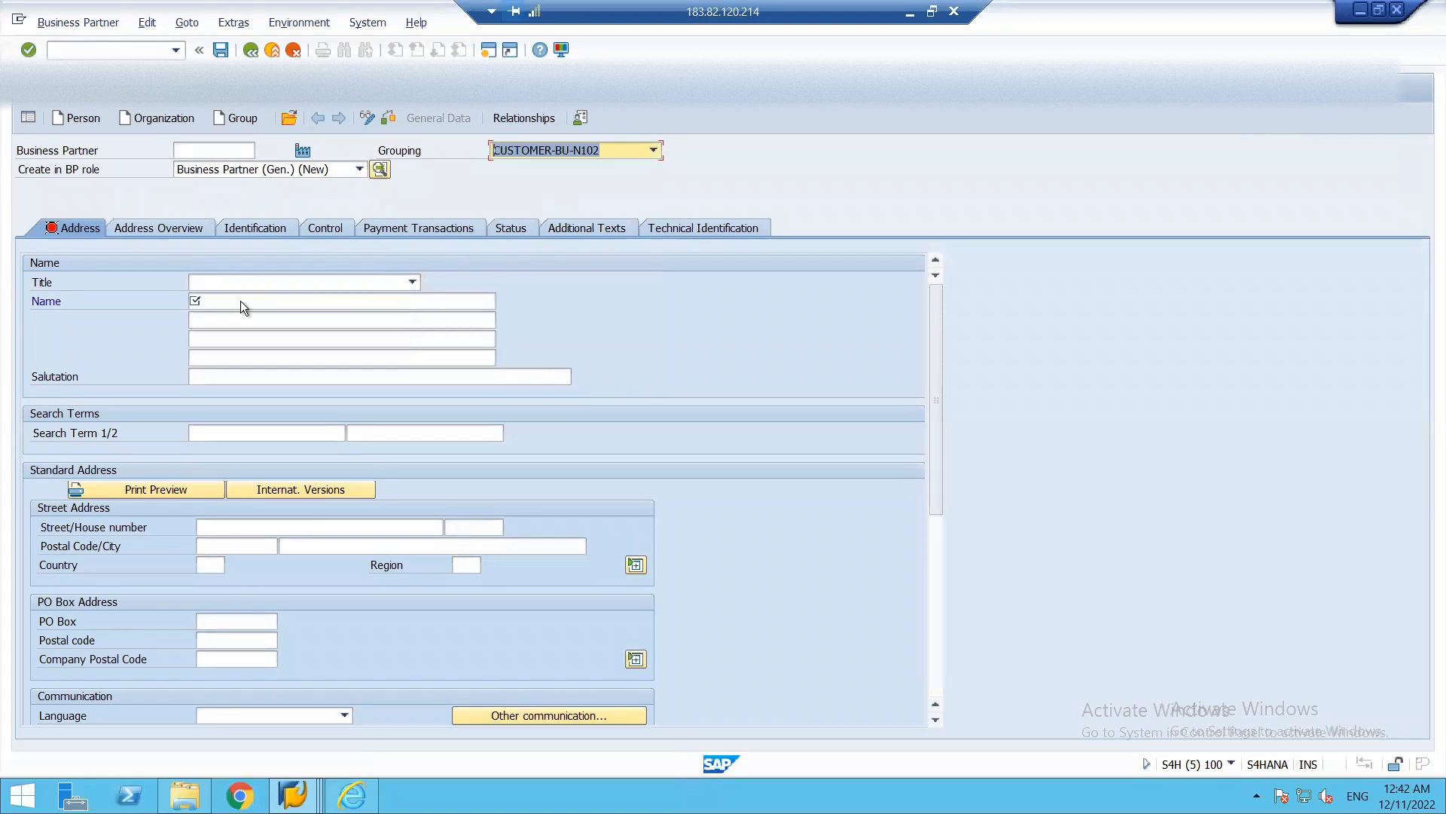
- Set the organization's title to Company and enter XY LTD as both its name and first search term
{"action": "left_click", "coordinate": [348, 282]}
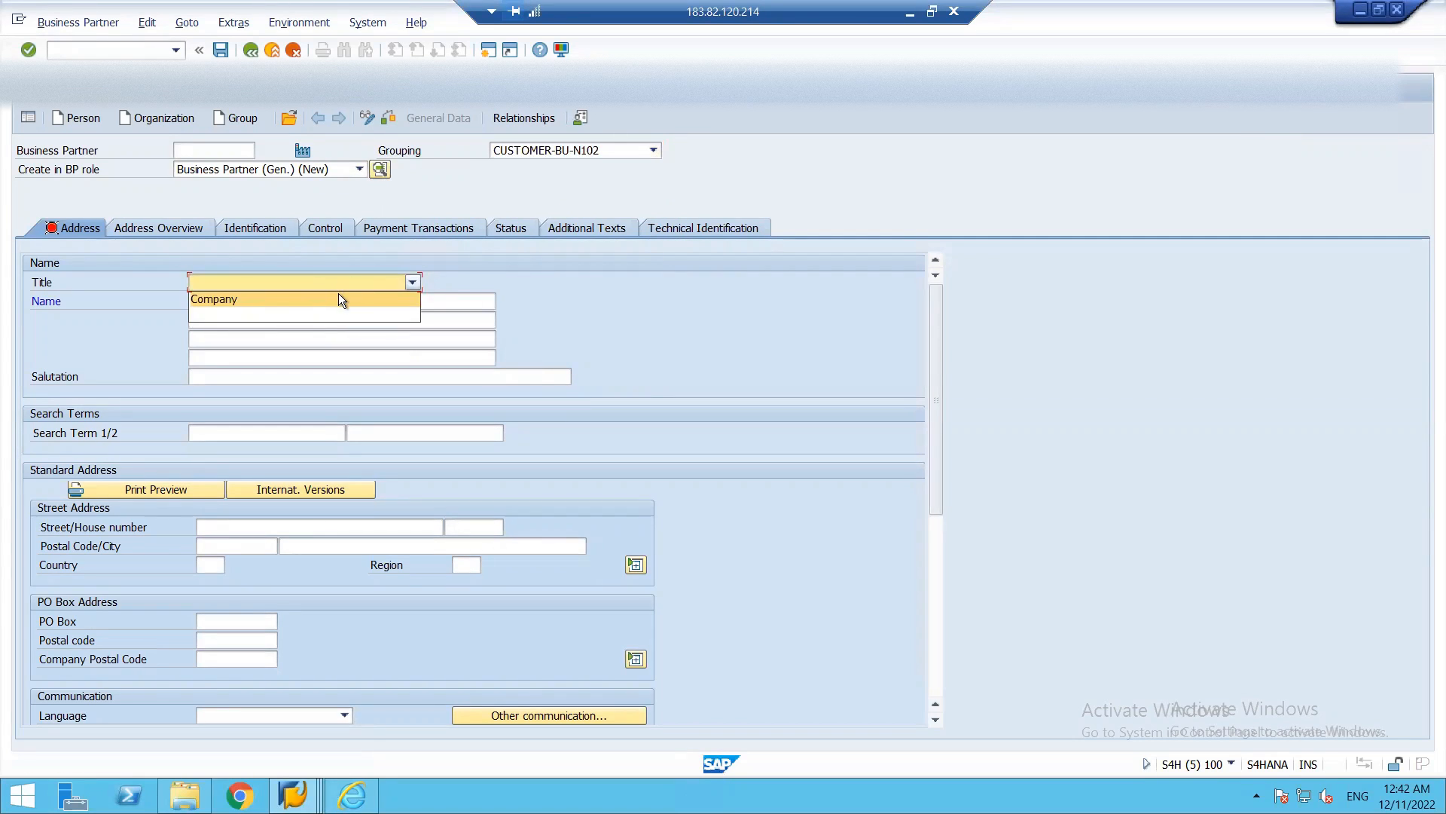
{"action": "left_click", "coordinate": [341, 299]}
{"action": "left_click", "coordinate": [327, 299]}
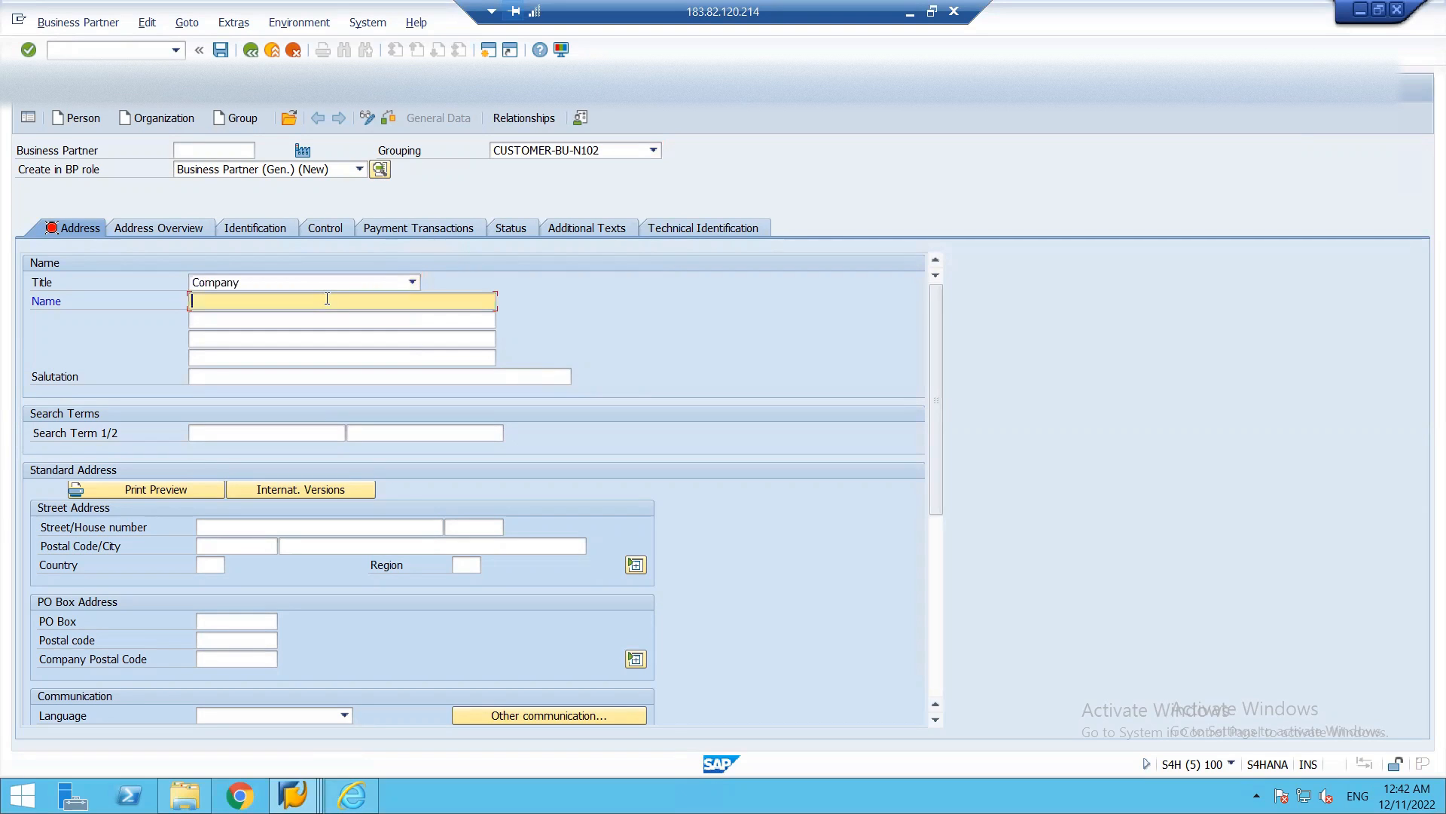
{"action": "type", "text": "xy ltd"}
{"action": "key", "text": "BackSpace"}
{"action": "key", "text": "BackSpace"}
{"action": "key", "text": "BackSpace"}
{"action": "key", "text": "BackSpace"}
{"action": "key", "text": "BackSpace"}
{"action": "key", "text": "BackSpace"}
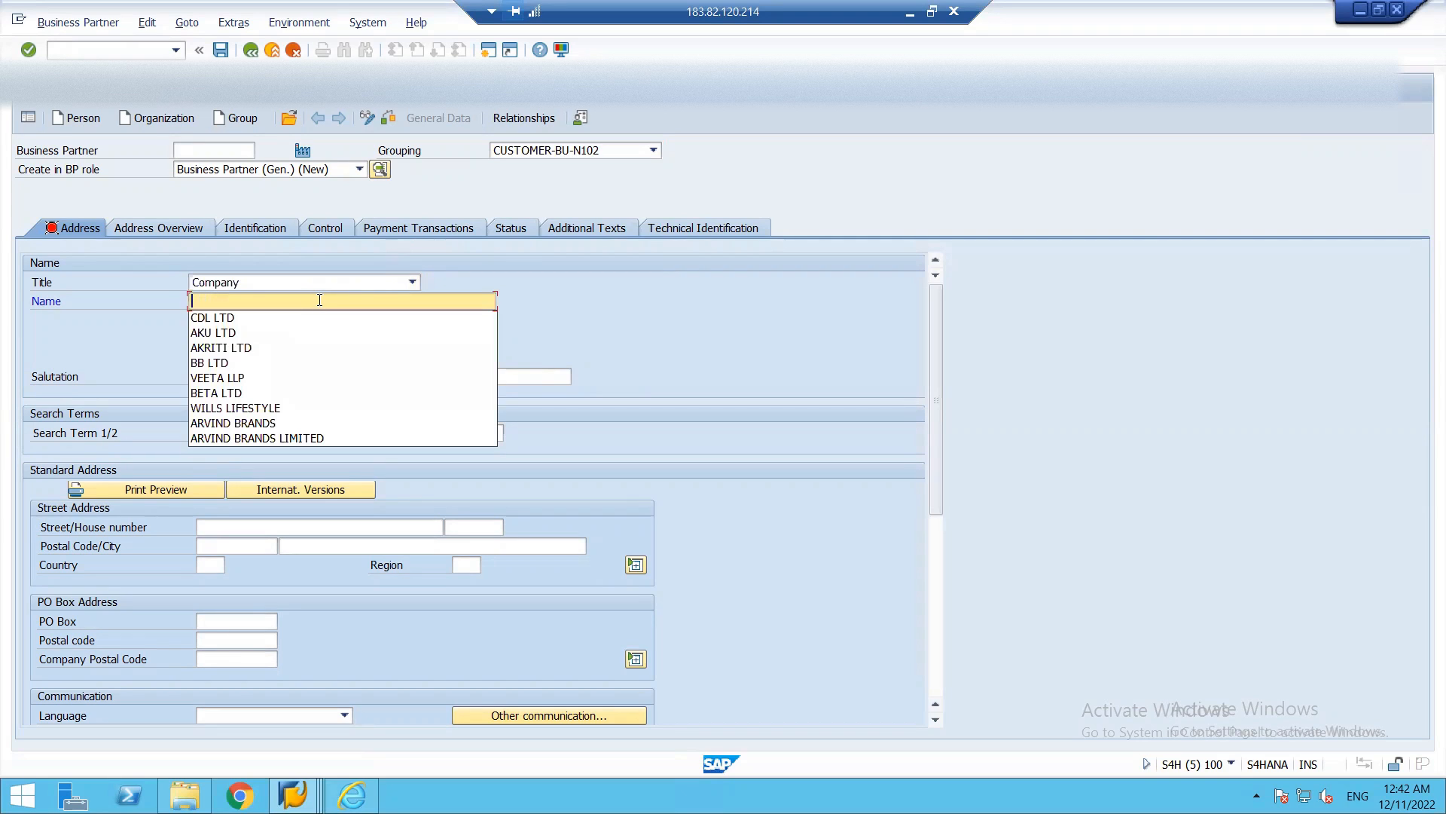
{"action": "type", "text": "XY LTD"}
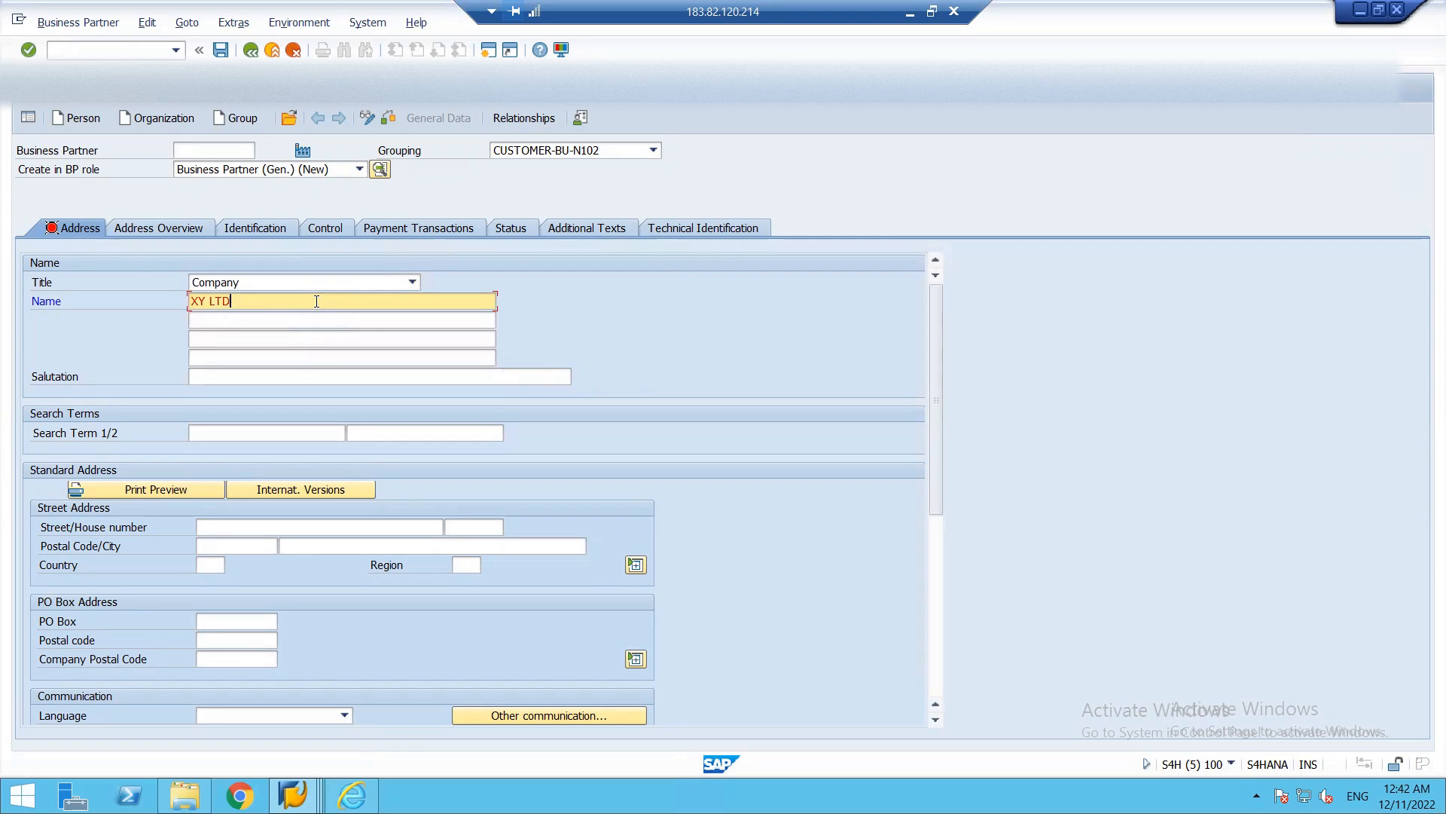
{"action": "left_click", "coordinate": [277, 433]}
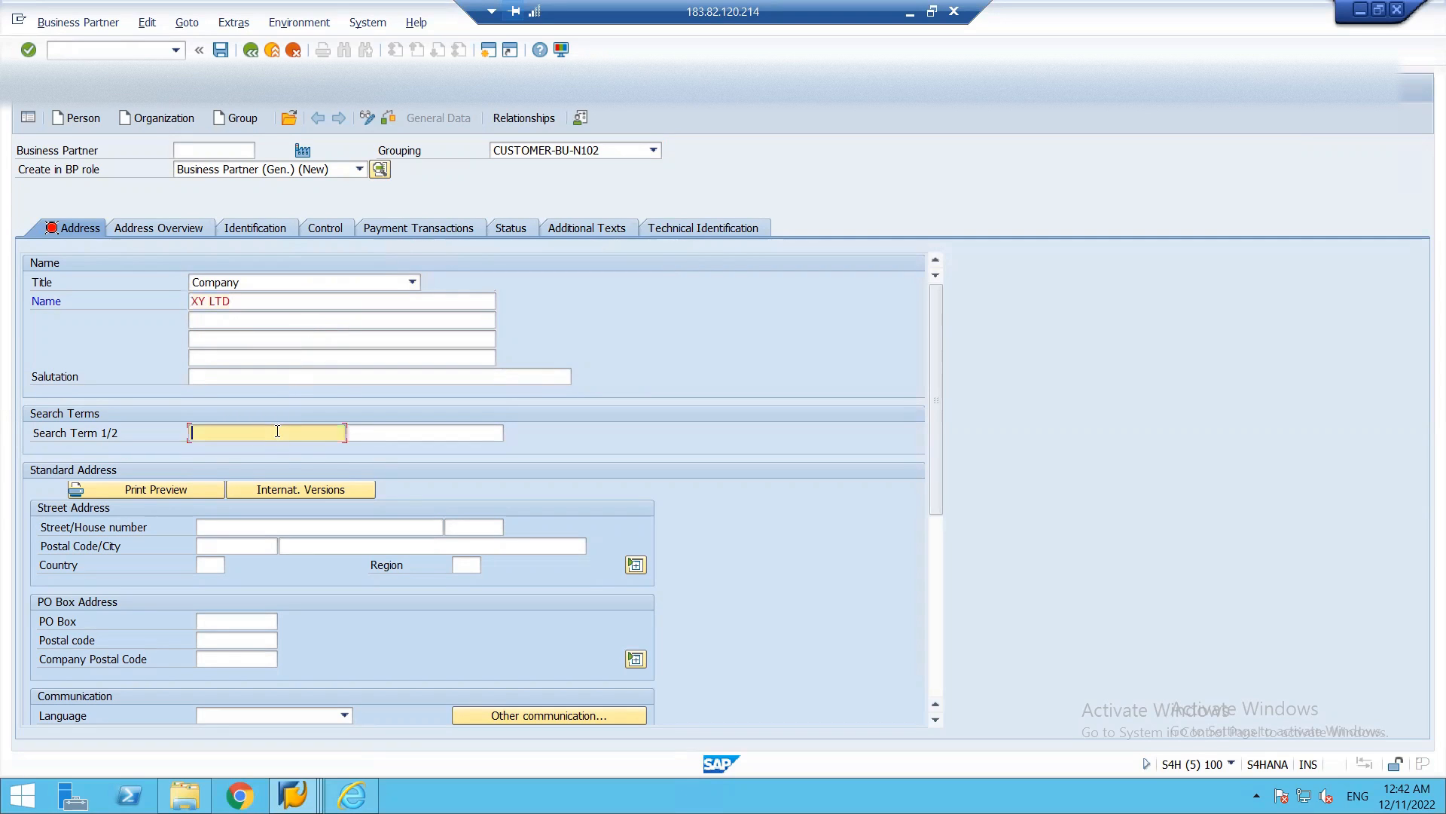
{"action": "type", "text": "XY LTD"}
- Fill in the organization's street address with the street/house number, postal code and city, and set the country to IN
{"action": "left_click", "coordinate": [217, 532]}
{"action": "type", "text": "123"}
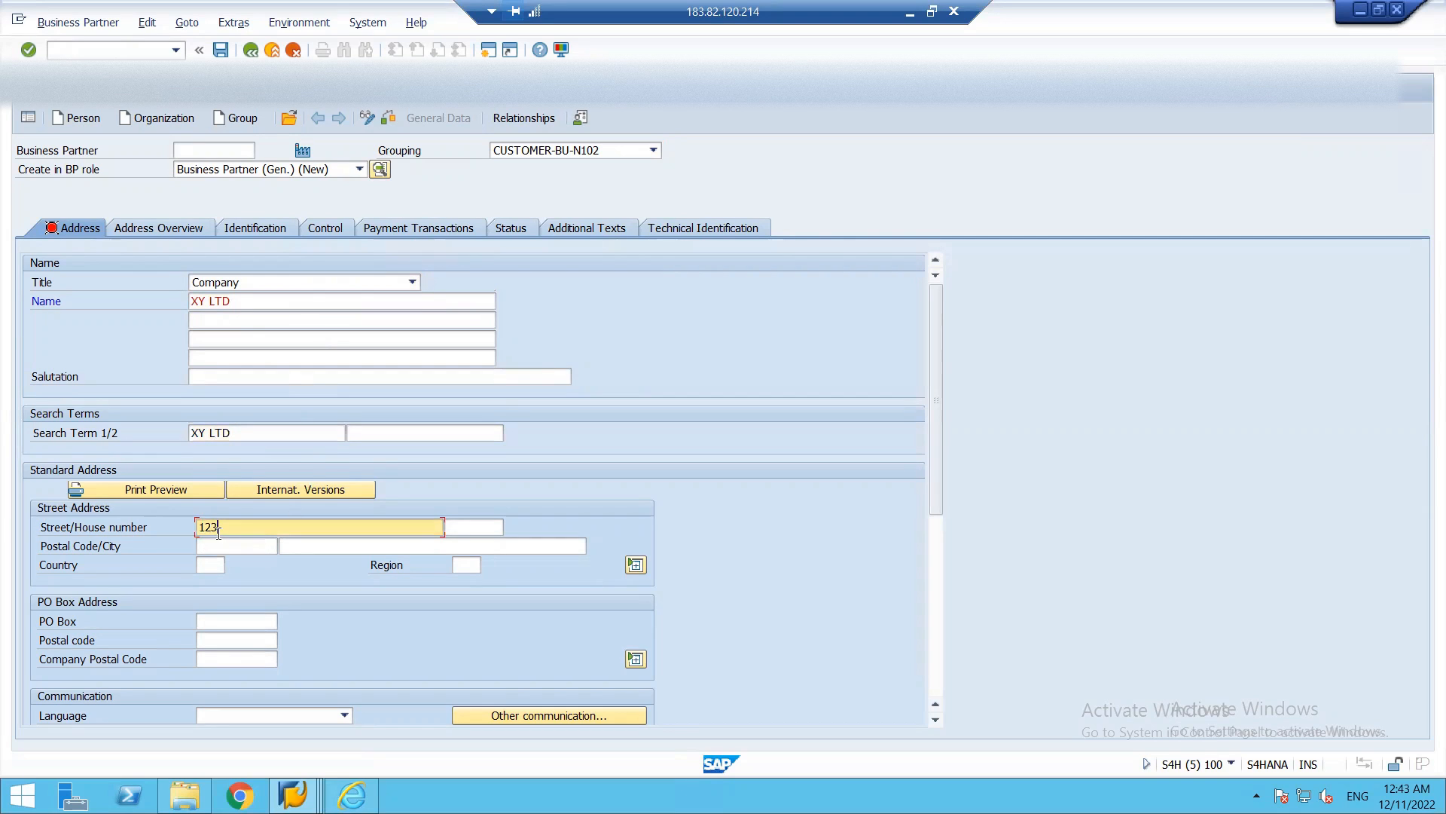
{"action": "type", "text": "4"}
{"action": "left_click", "coordinate": [259, 545]}
{"action": "type", "text": "500081"}
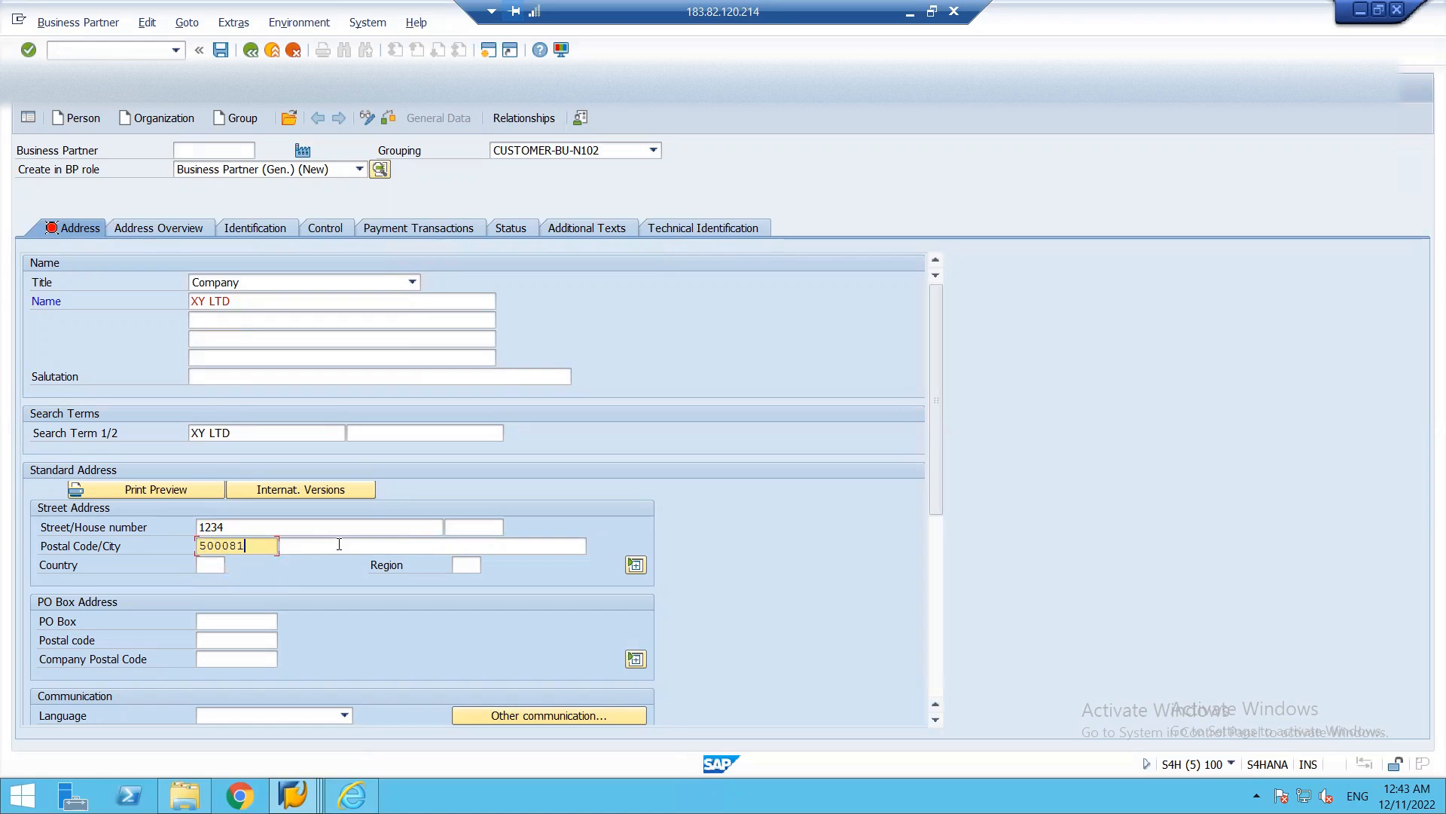
{"action": "left_click", "coordinate": [388, 543]}
{"action": "type", "text": "HYD"}
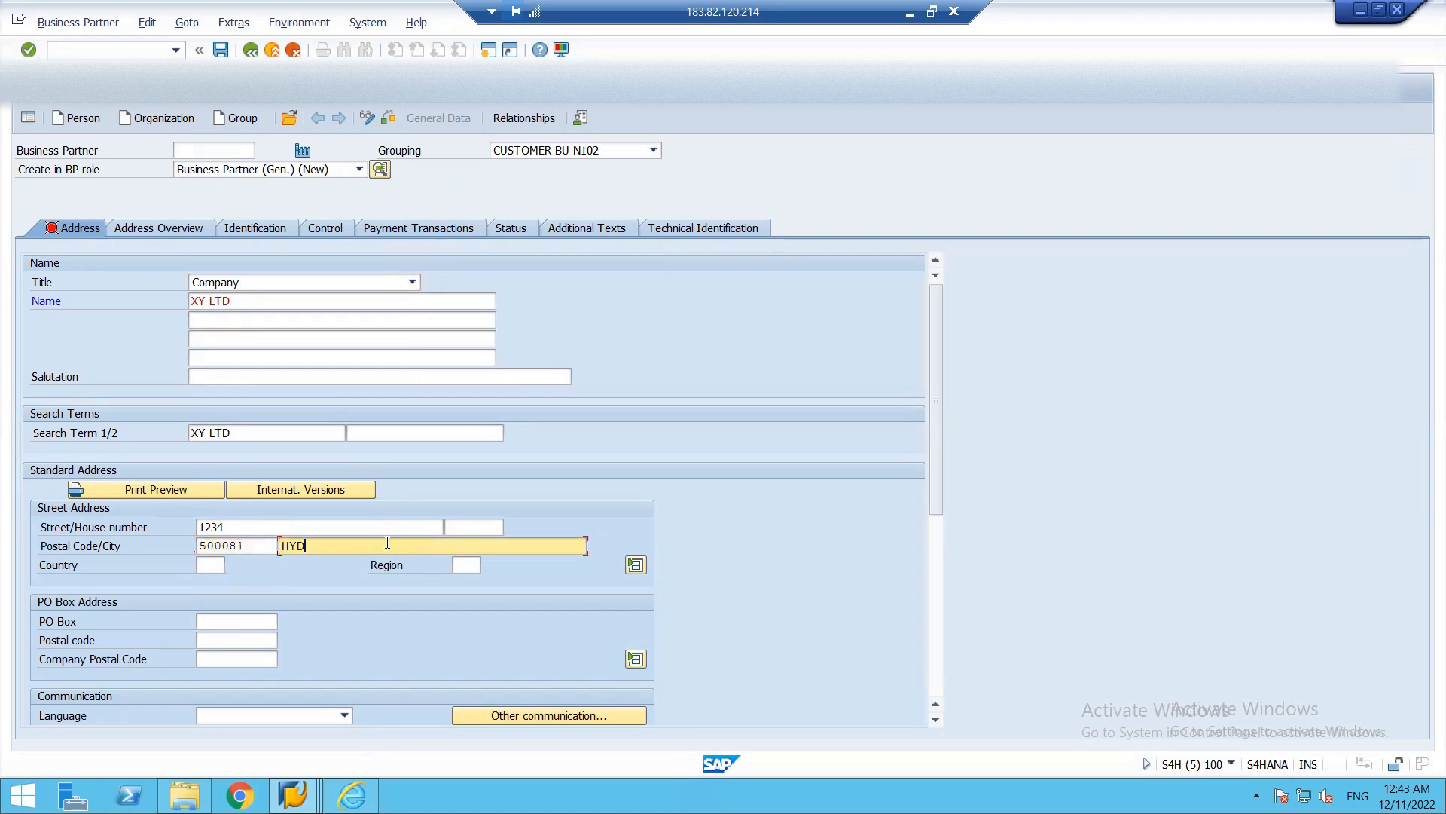
{"action": "left_click", "coordinate": [221, 564]}
{"action": "type", "text": "IN"}
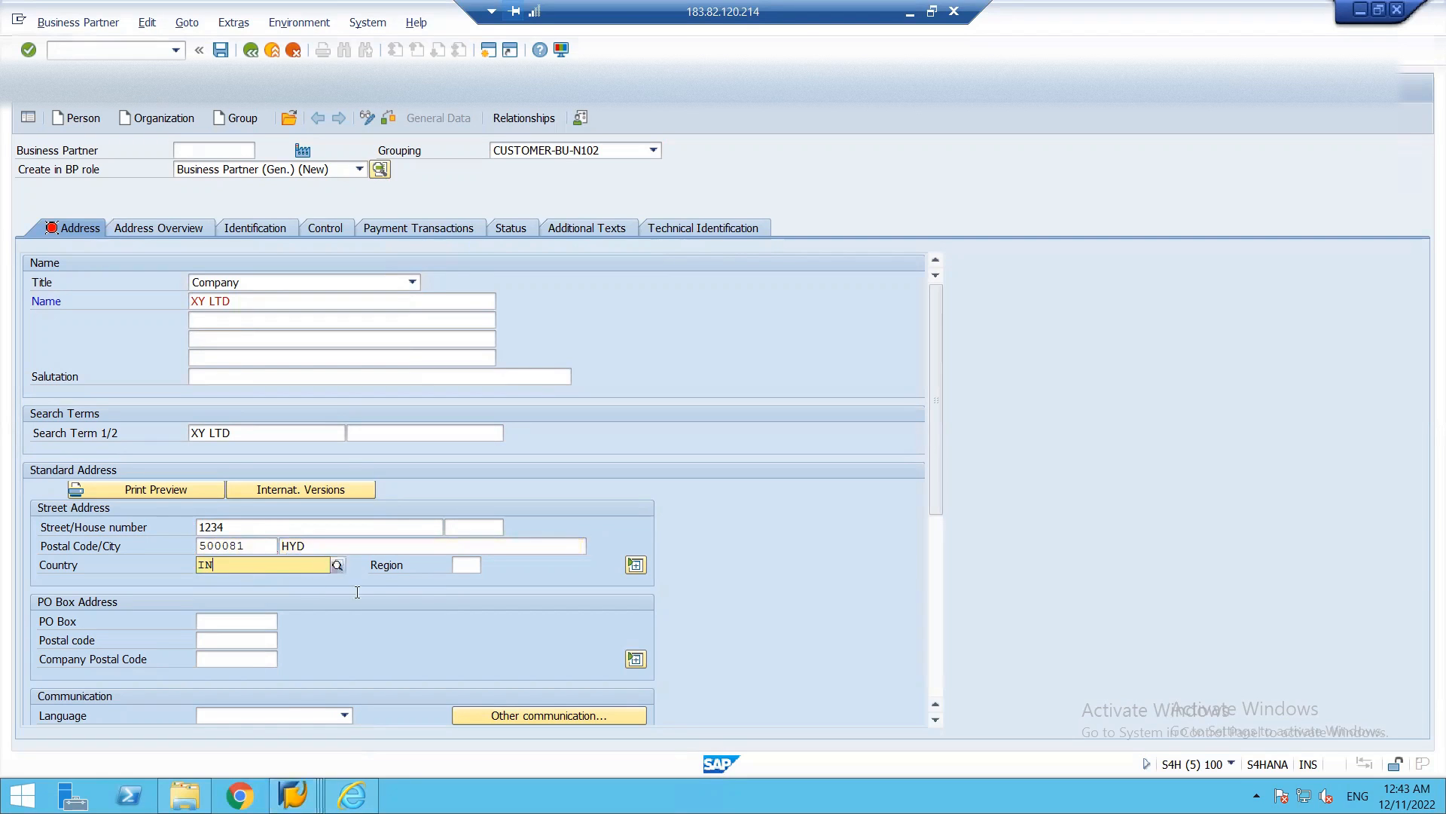
- Set the communication language to English and save the new business partner
{"action": "left_click", "coordinate": [220, 716]}
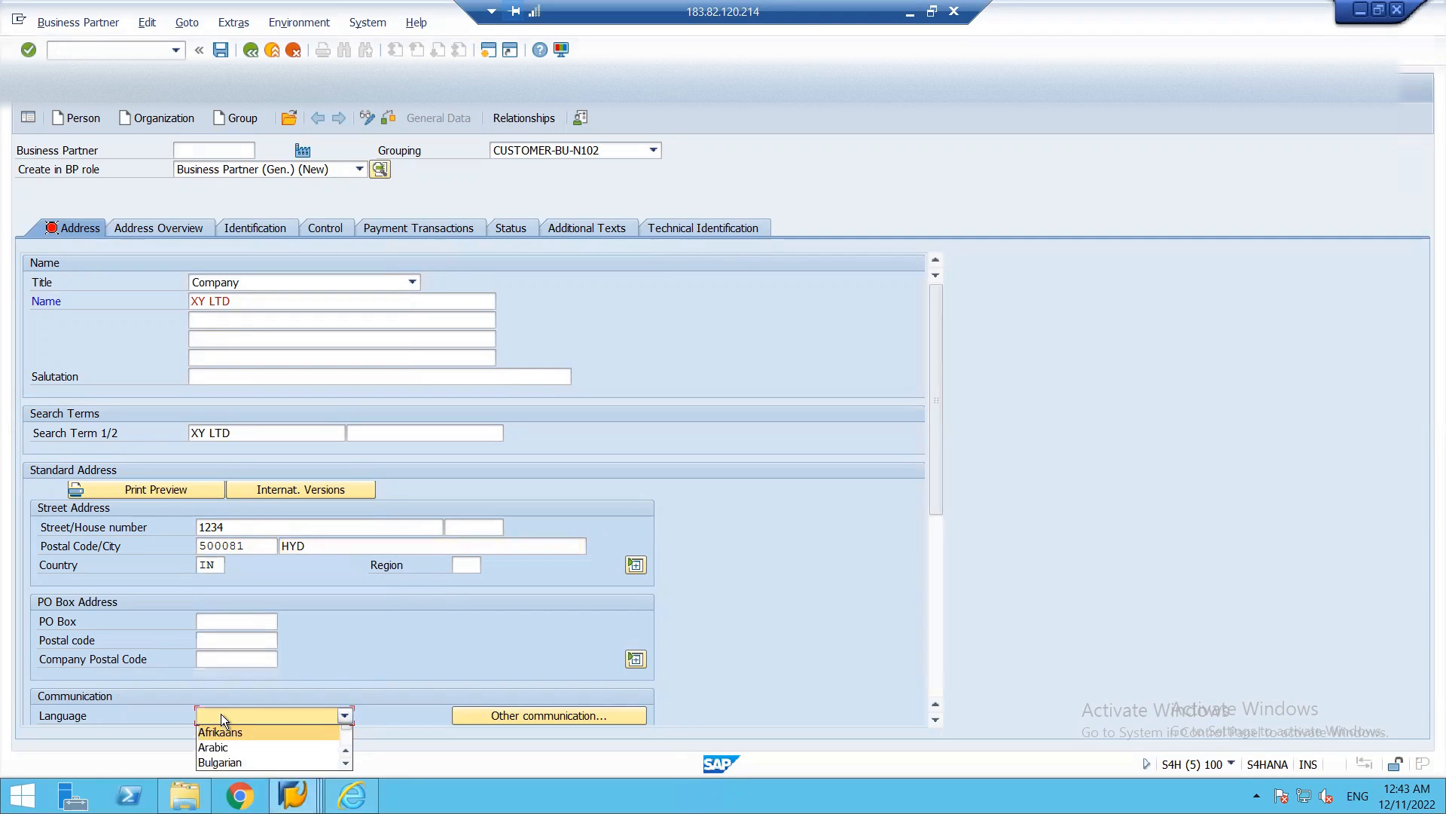
{"action": "key", "text": "e"}
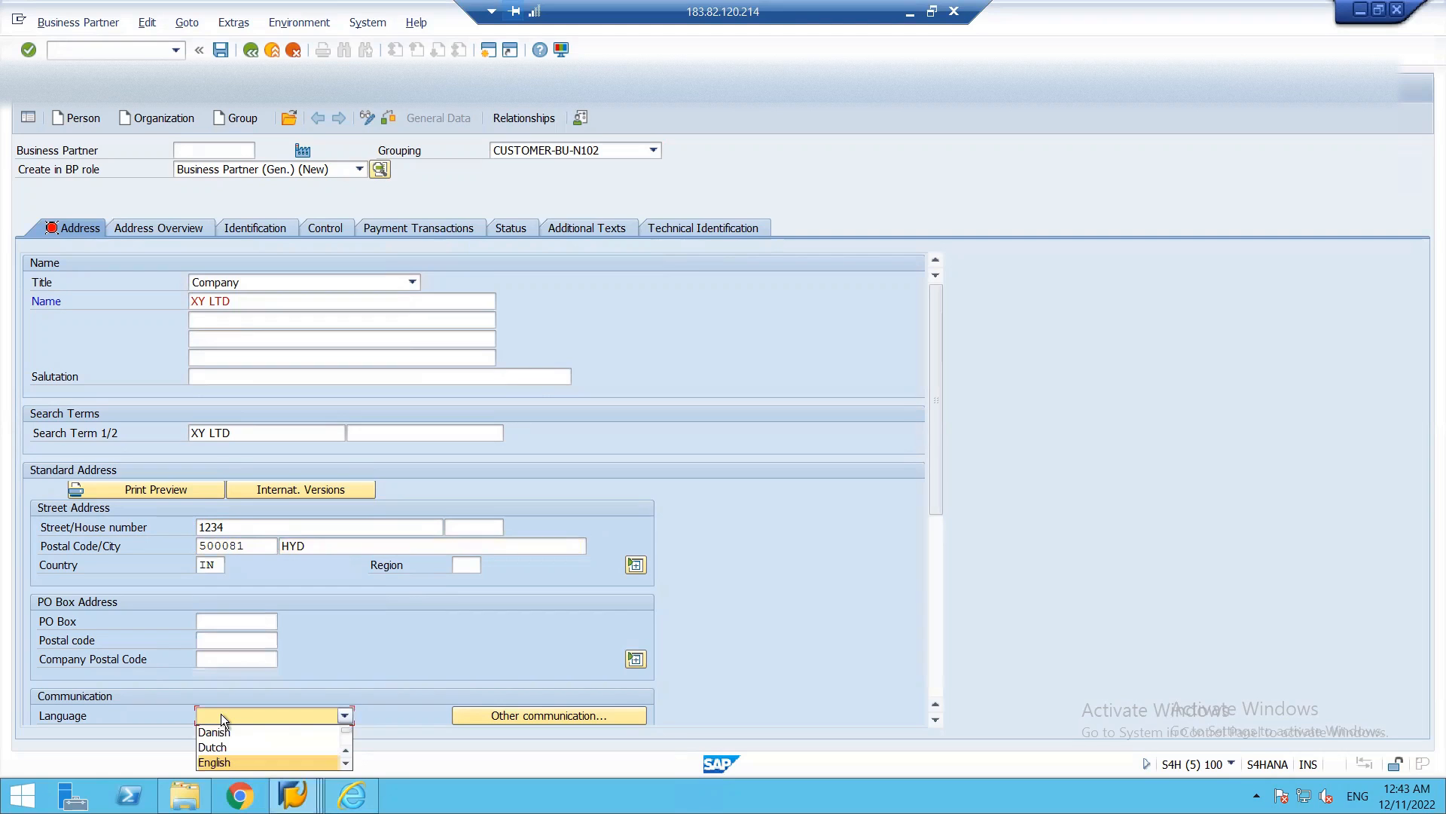
{"action": "left_click", "coordinate": [222, 760]}
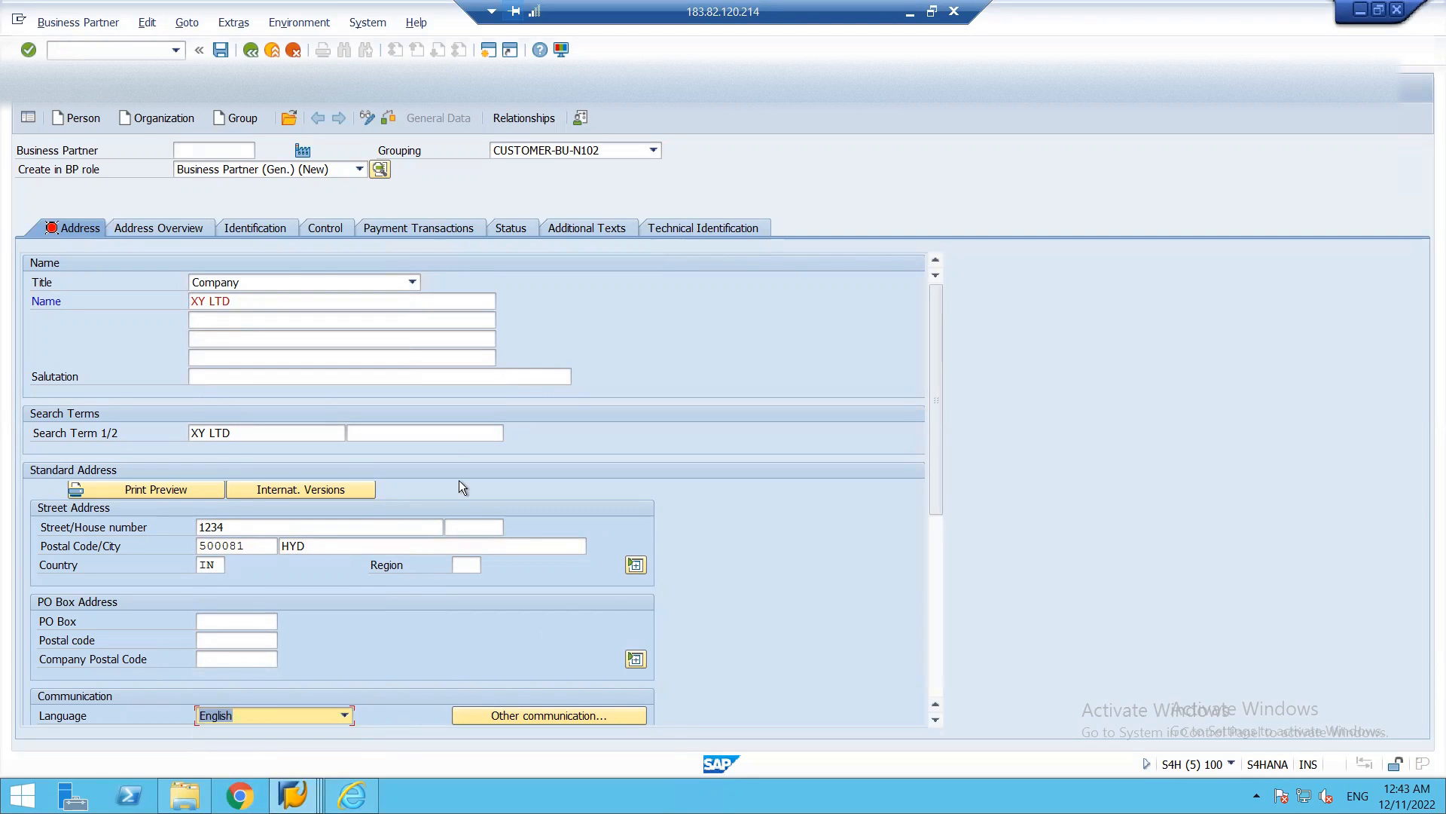
{"action": "left_click", "coordinate": [221, 49]}
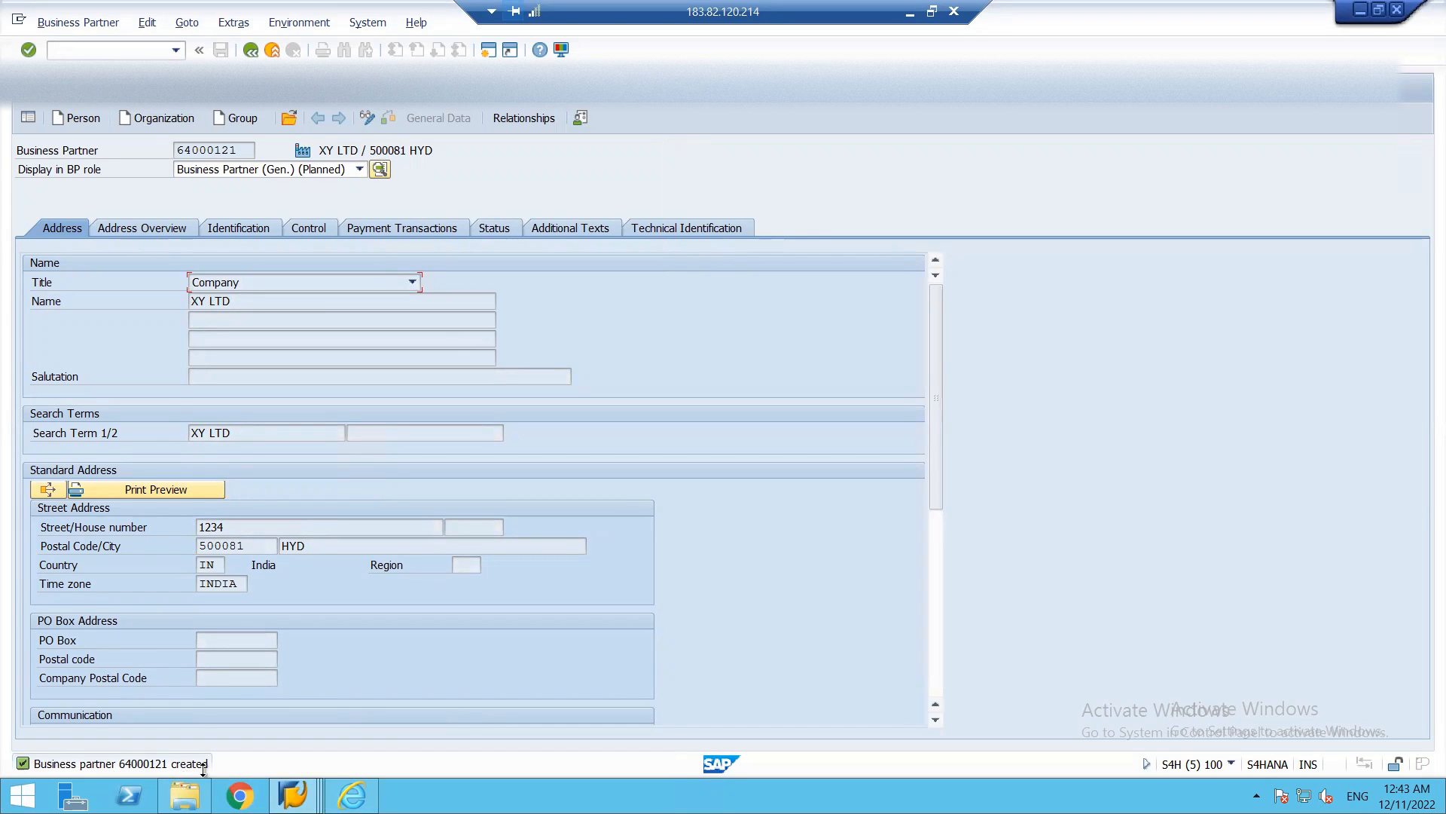
- Switch the saved XY LTD business partner from display to change mode
{"action": "left_click", "coordinate": [144, 27]}
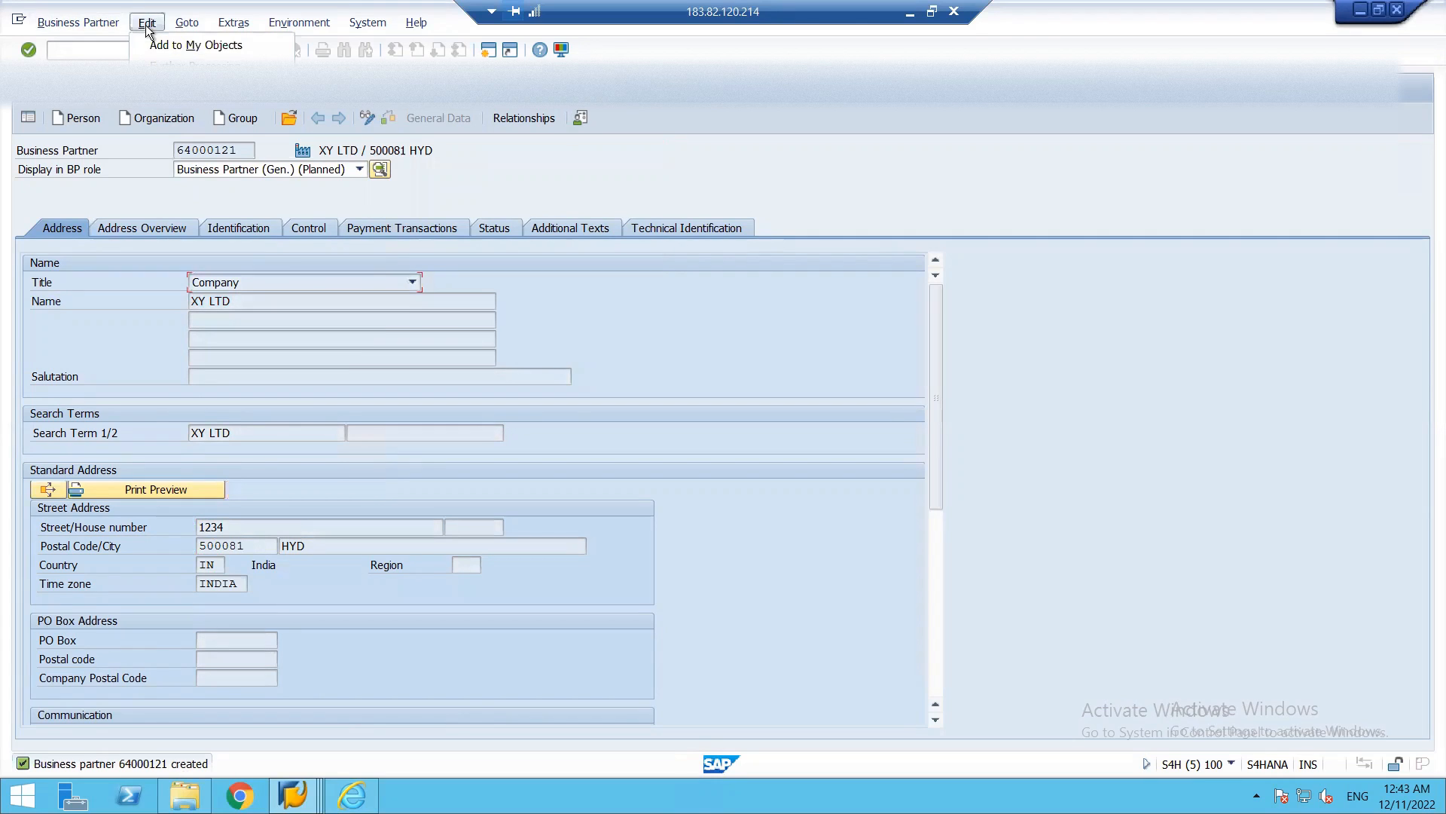
{"action": "left_click", "coordinate": [97, 25]}
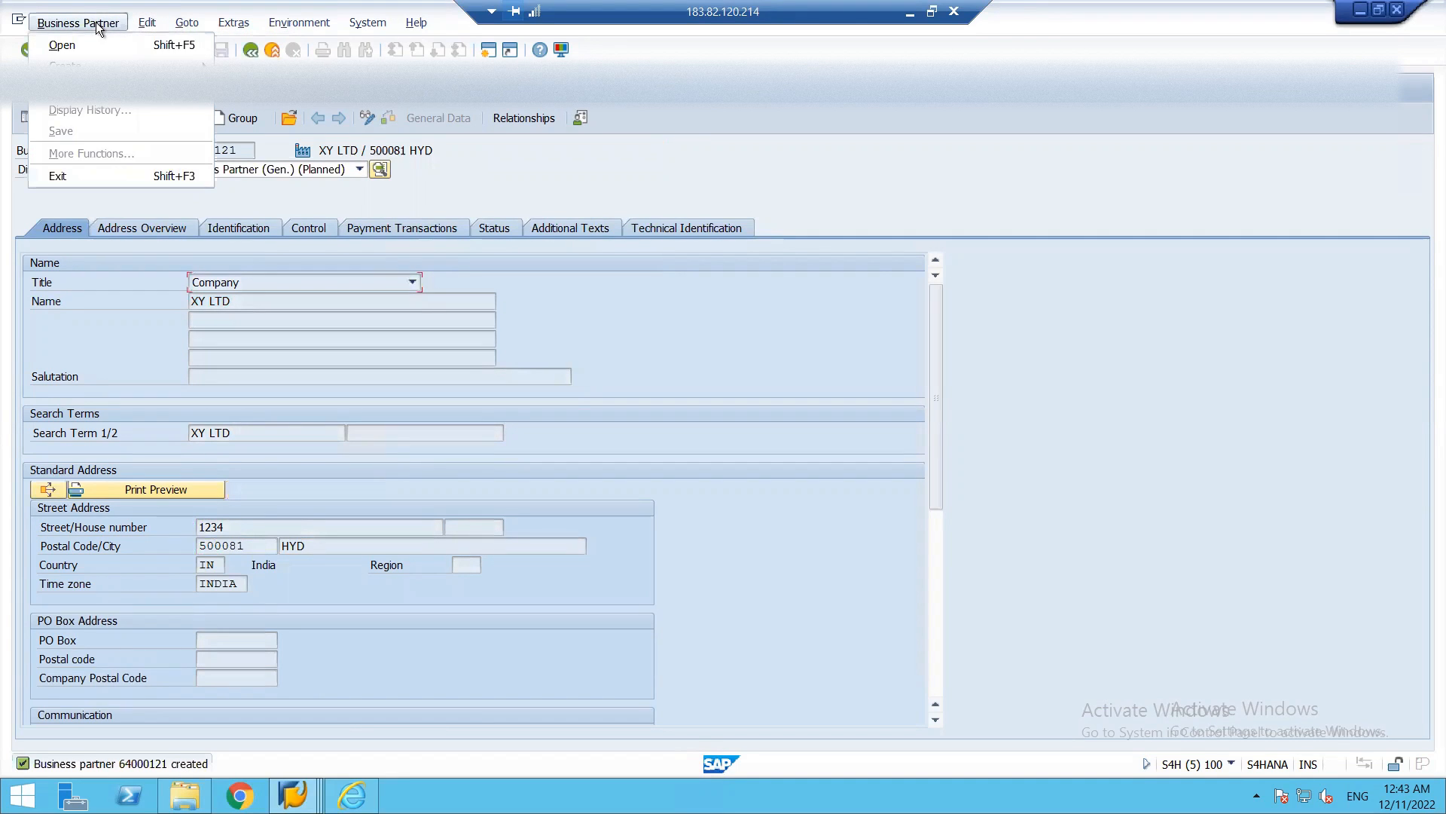
{"action": "left_click", "coordinate": [196, 282]}
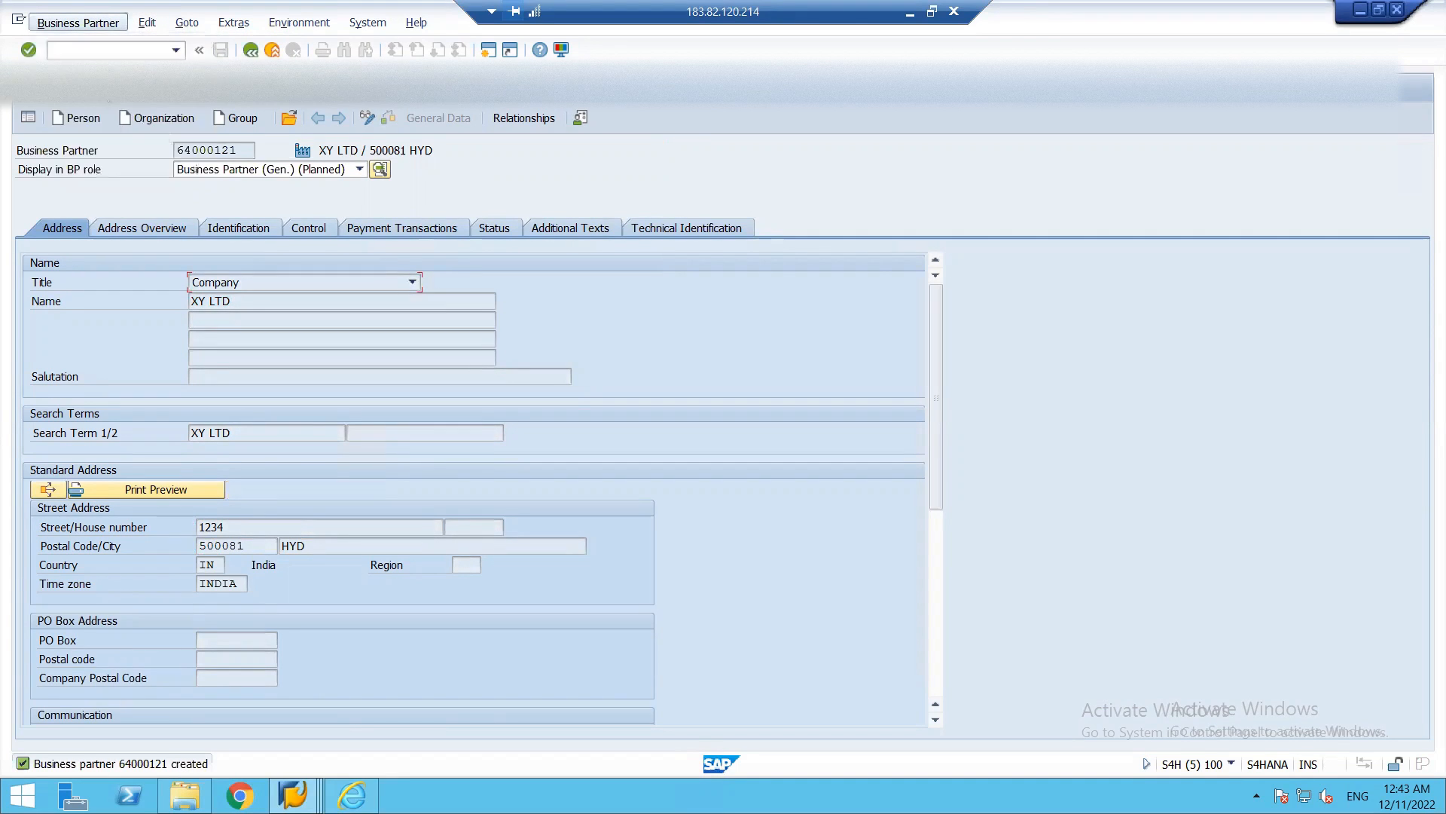
{"action": "key", "text": "F6"}
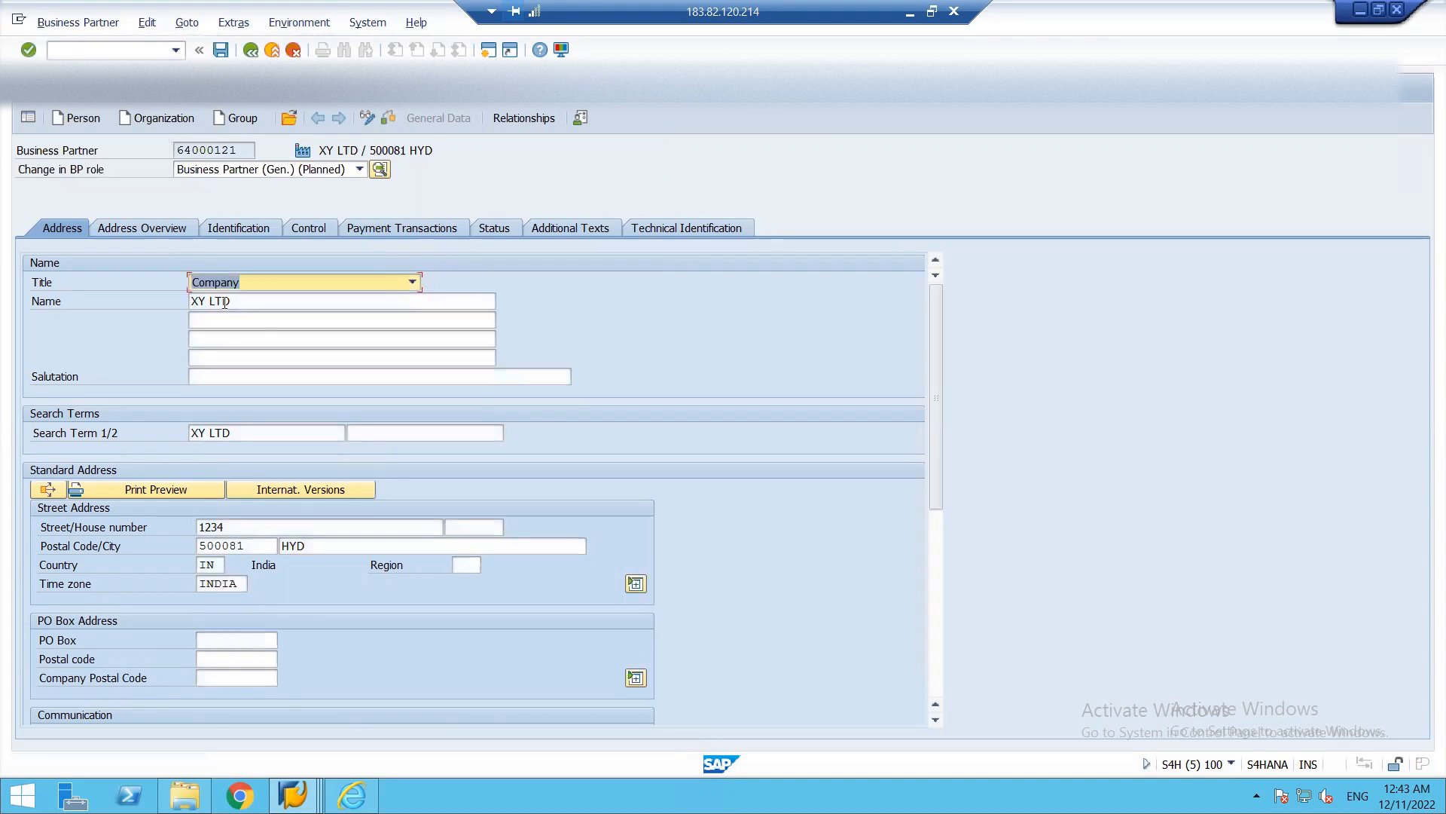
- Change the business partner role of XY LTD to FI Customer (0015)
{"action": "left_click", "coordinate": [361, 169]}
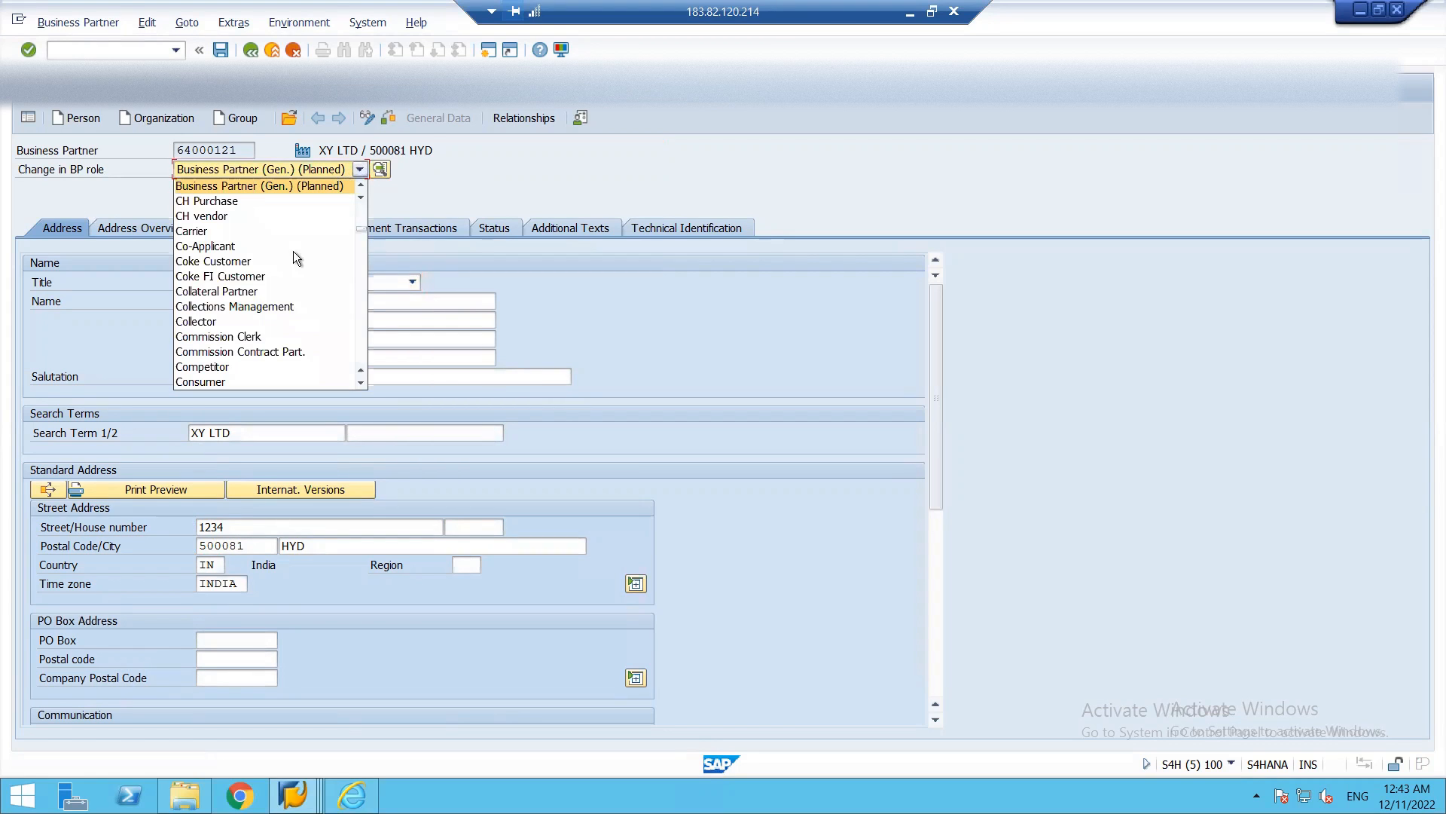
{"action": "scroll", "coordinate": [284, 332], "scroll_direction": "down", "scroll_amount": 1}
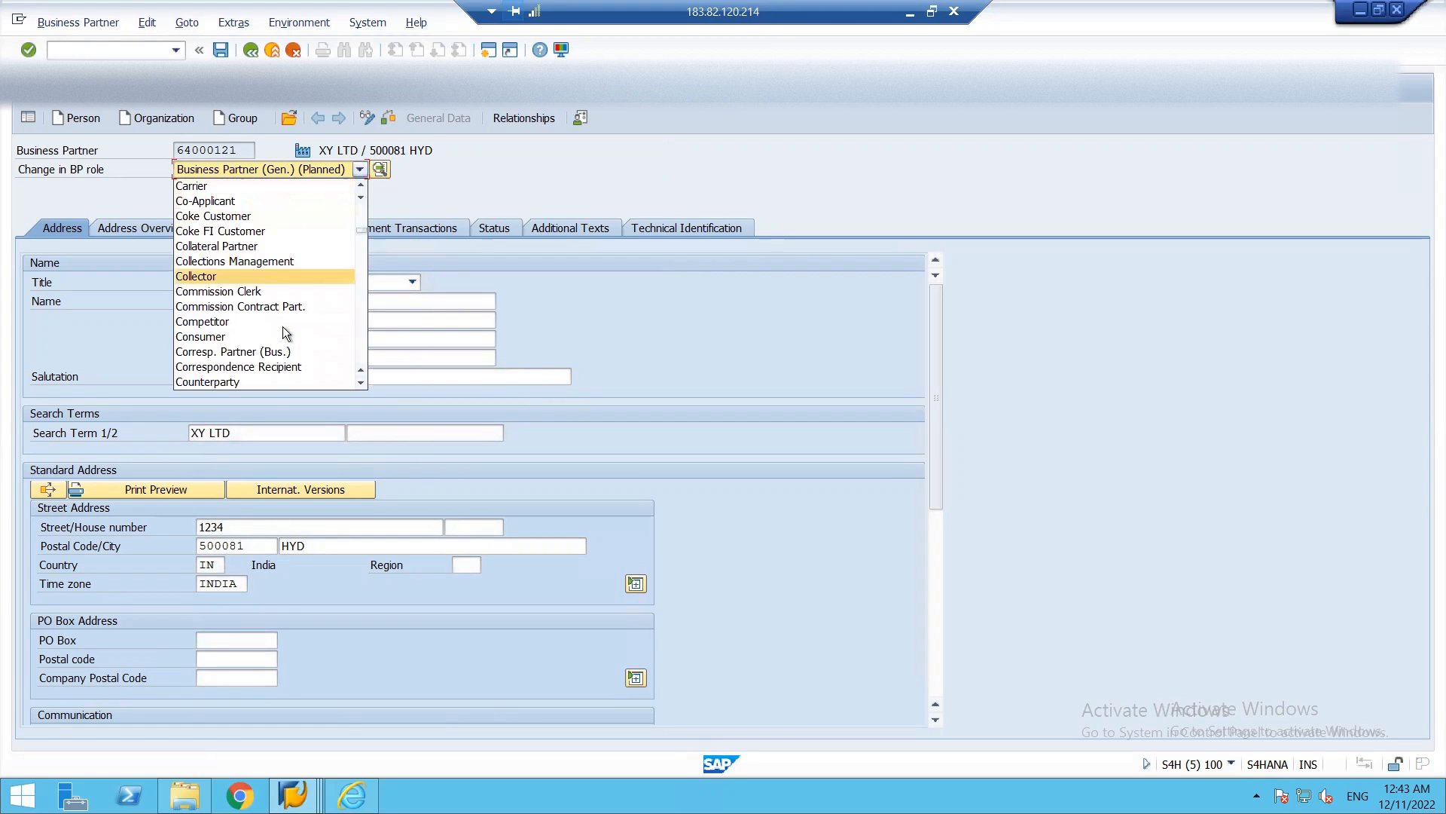
{"action": "scroll", "coordinate": [284, 325], "scroll_direction": "down", "scroll_amount": 2}
{"action": "scroll", "coordinate": [271, 330], "scroll_direction": "down", "scroll_amount": 4}
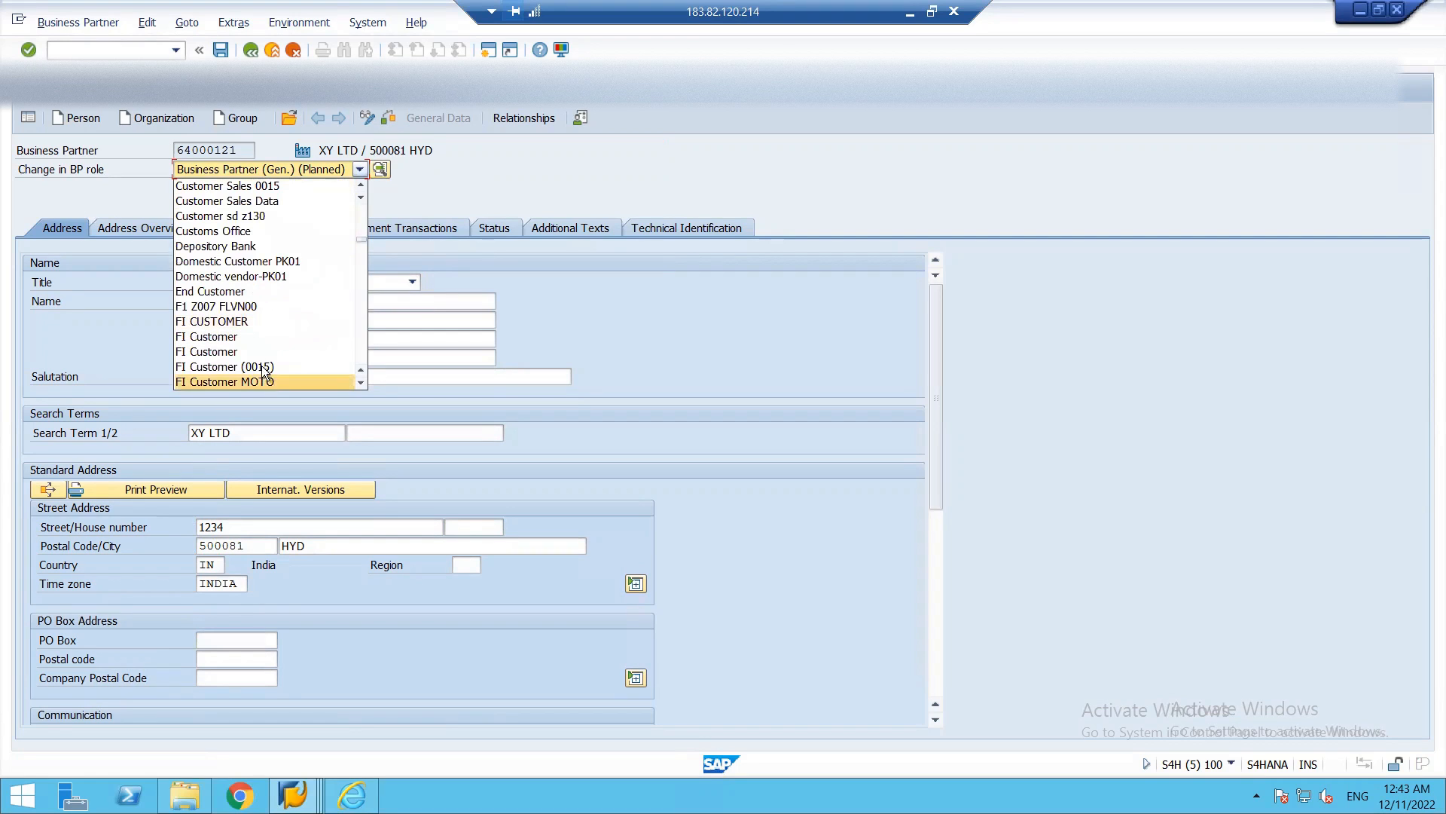
{"action": "scroll", "coordinate": [255, 322], "scroll_direction": "down", "scroll_amount": 2}
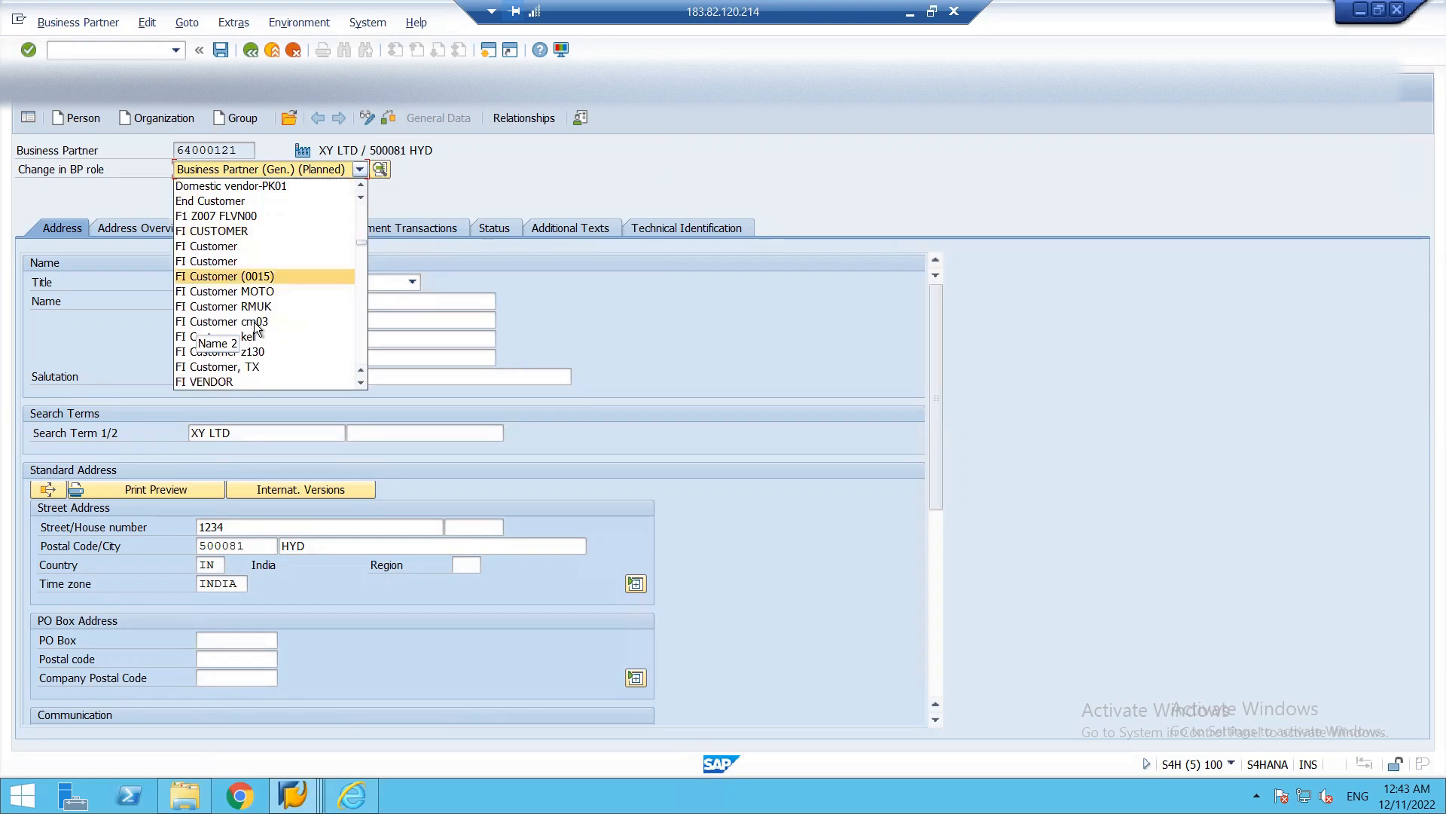
{"action": "scroll", "coordinate": [255, 328], "scroll_direction": "down", "scroll_amount": 2}
{"action": "scroll", "coordinate": [255, 349], "scroll_direction": "up", "scroll_amount": 2}
{"action": "scroll", "coordinate": [274, 309], "scroll_direction": "up", "scroll_amount": 2}
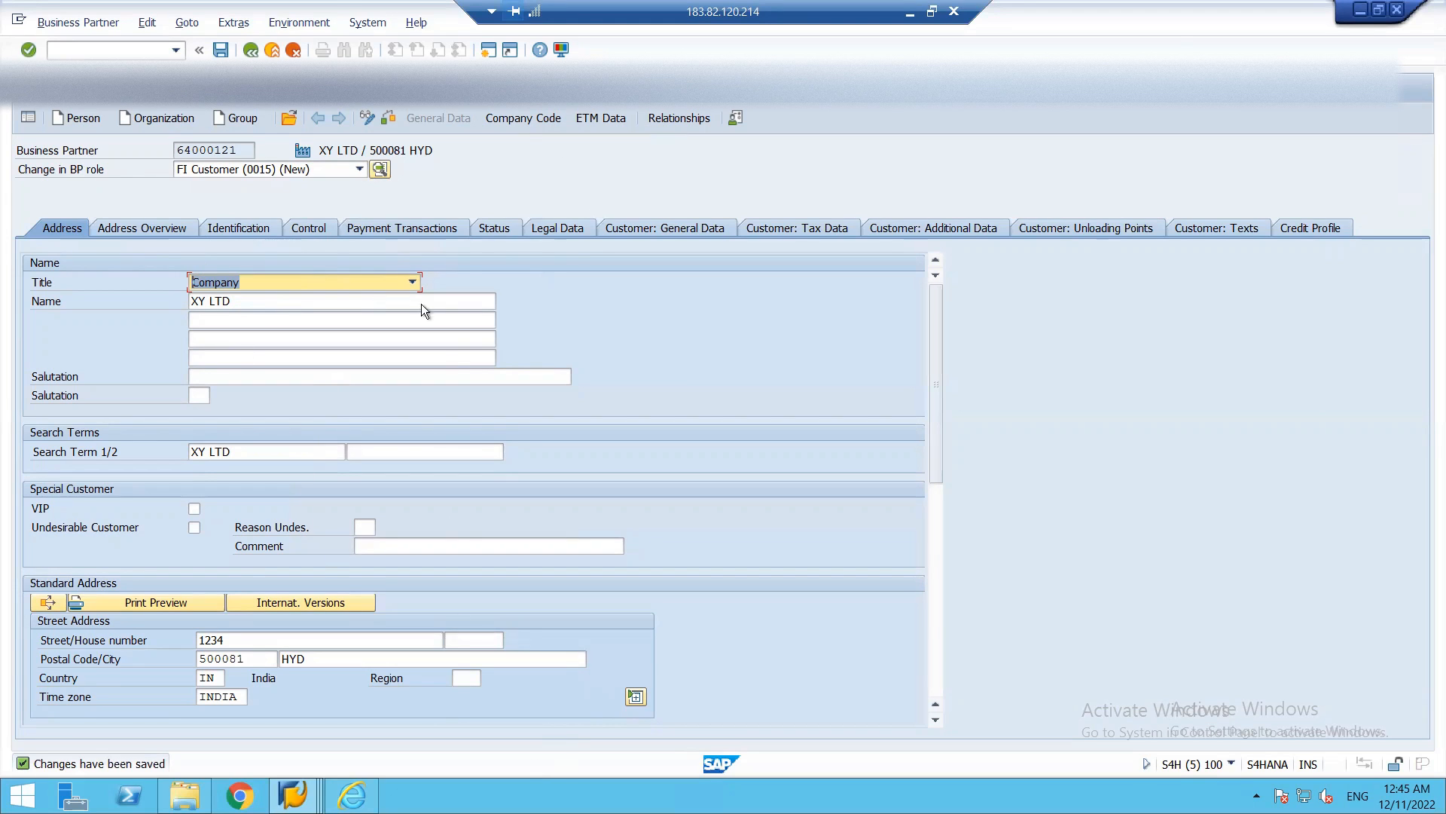
- Open a new session and run transaction FS00 to maintain G/L accounts
{"action": "left_click", "coordinate": [488, 53]}
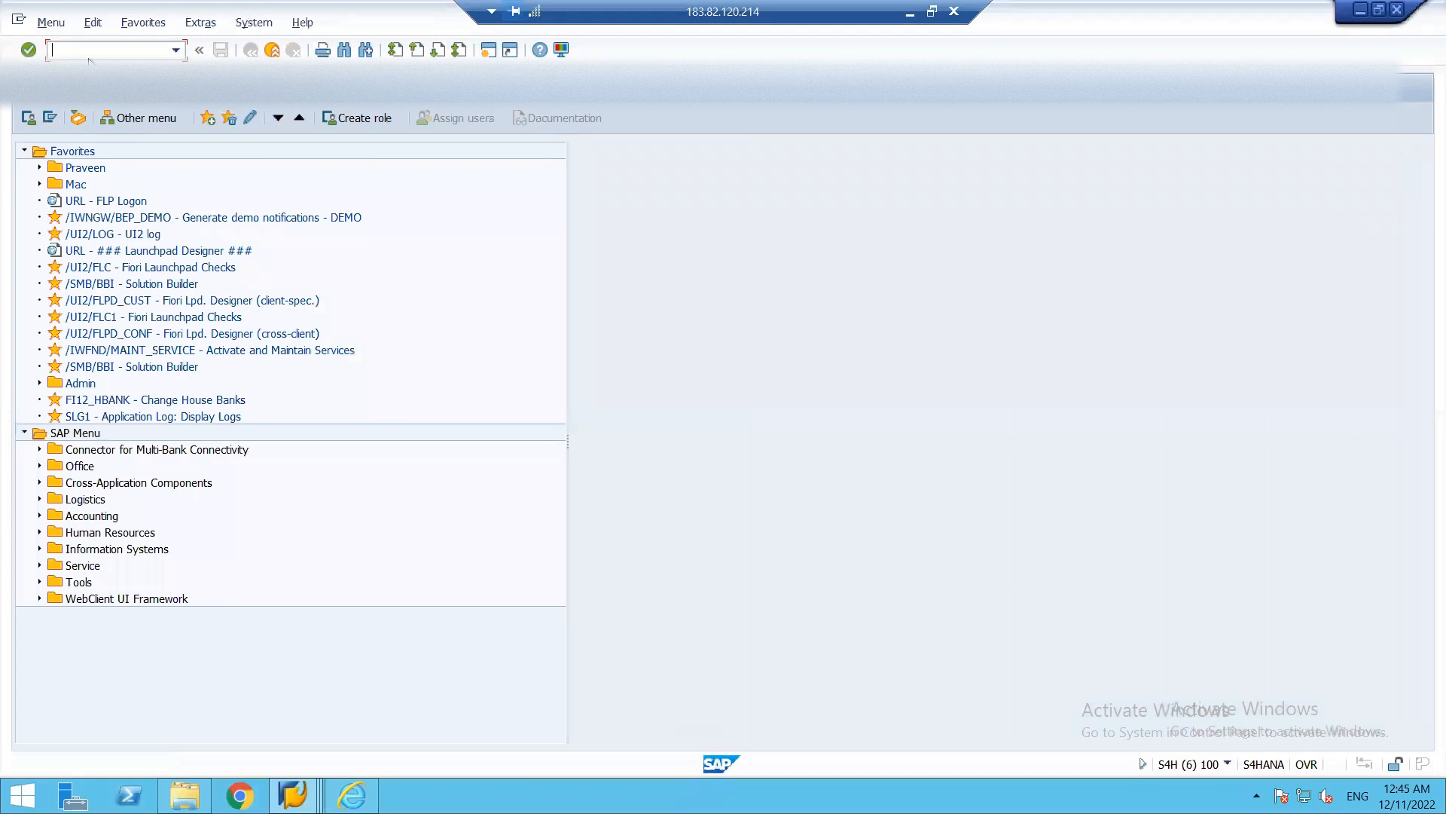
{"action": "type", "text": "G"}
{"action": "key", "text": "BackSpace"}
{"action": "type", "text": "FS00"}
{"action": "key", "text": "Return"}
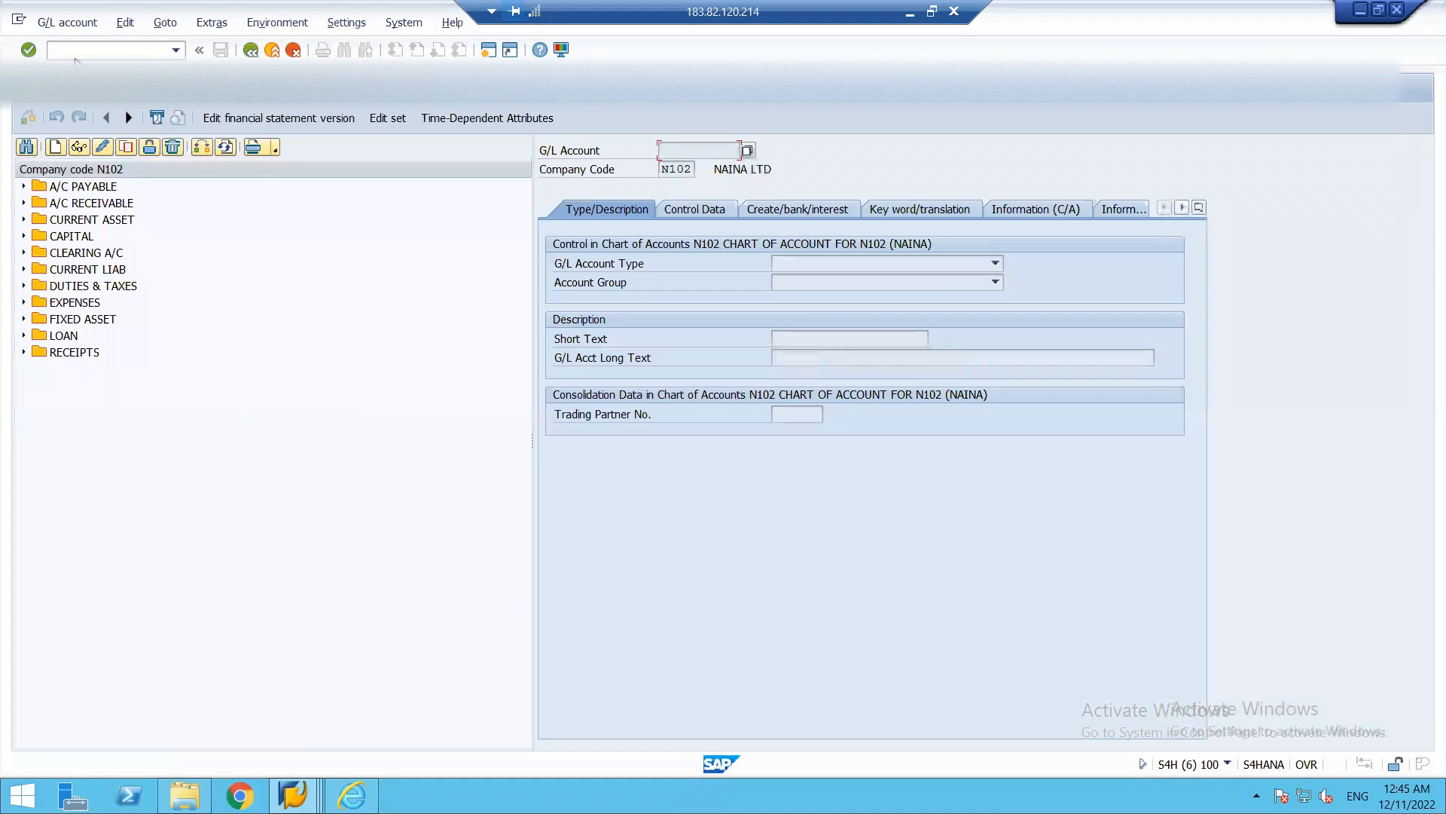
- Copy the CDLTD receivable account 1265 to a new G/L account 1266 in company code N102
{"action": "left_click", "coordinate": [24, 204]}
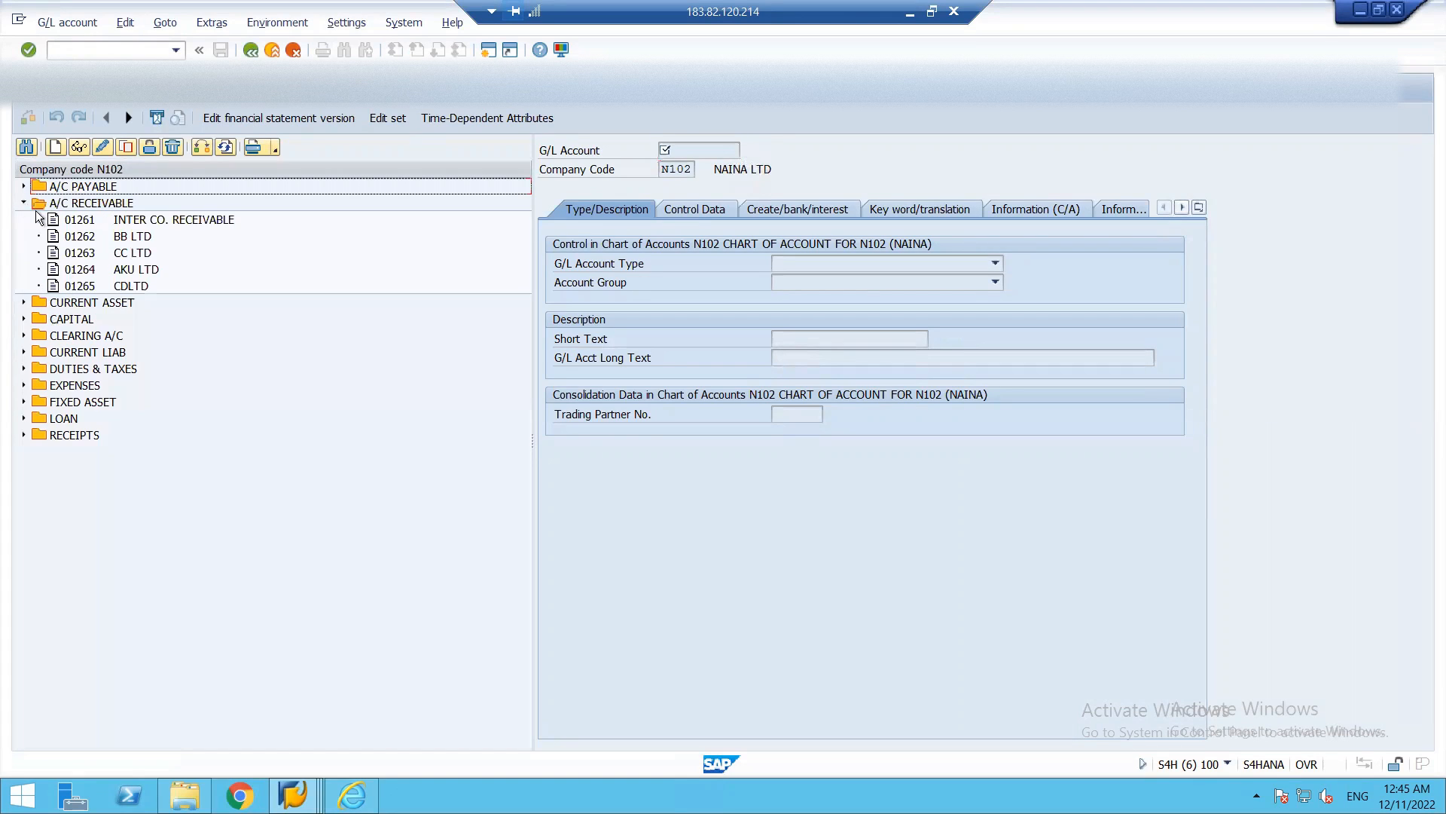
{"action": "left_click", "coordinate": [81, 286]}
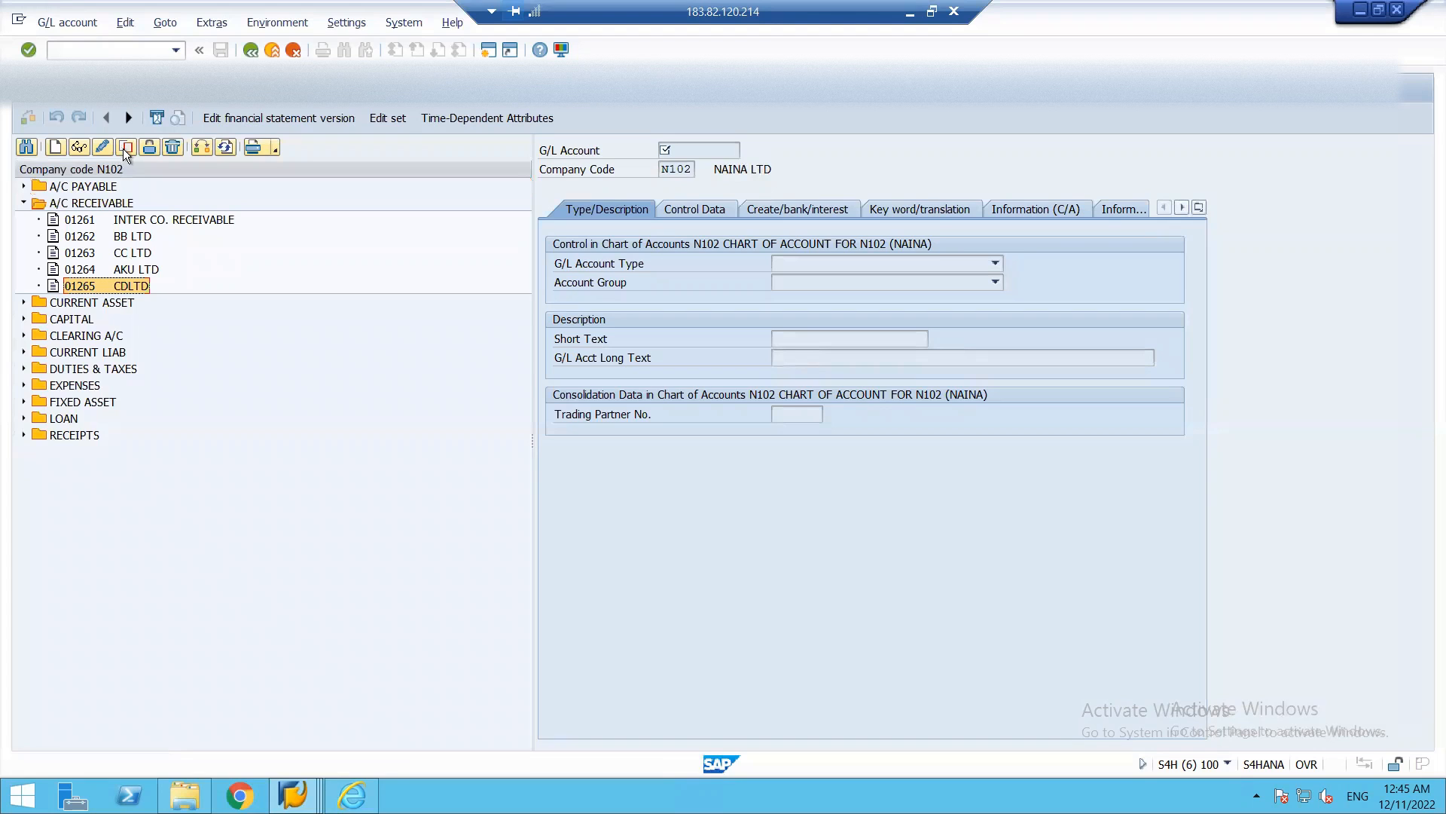
{"action": "left_click", "coordinate": [124, 147]}
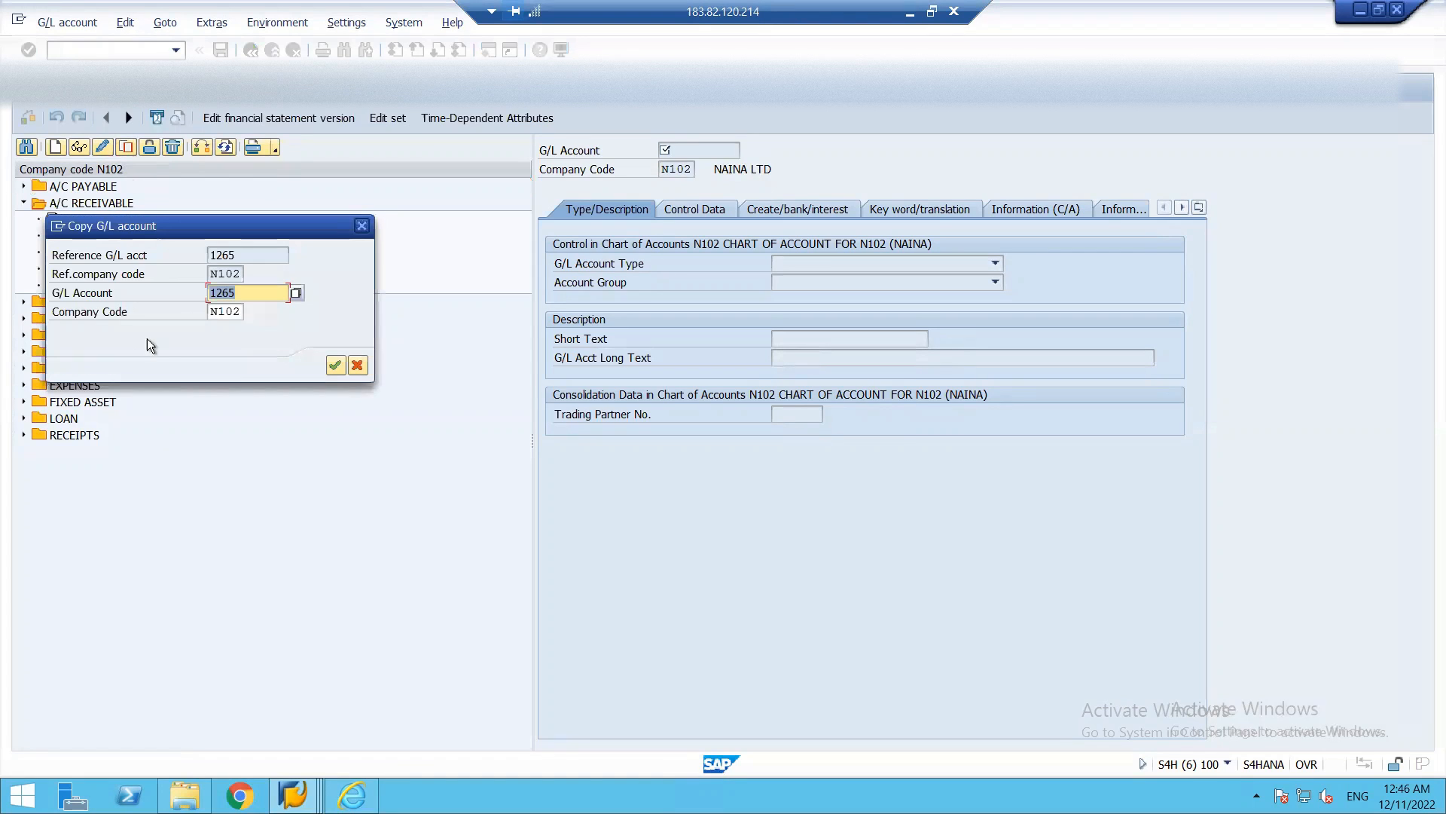
{"action": "left_click", "coordinate": [247, 293]}
{"action": "key", "text": "BackSpace"}
{"action": "type", "text": "6"}
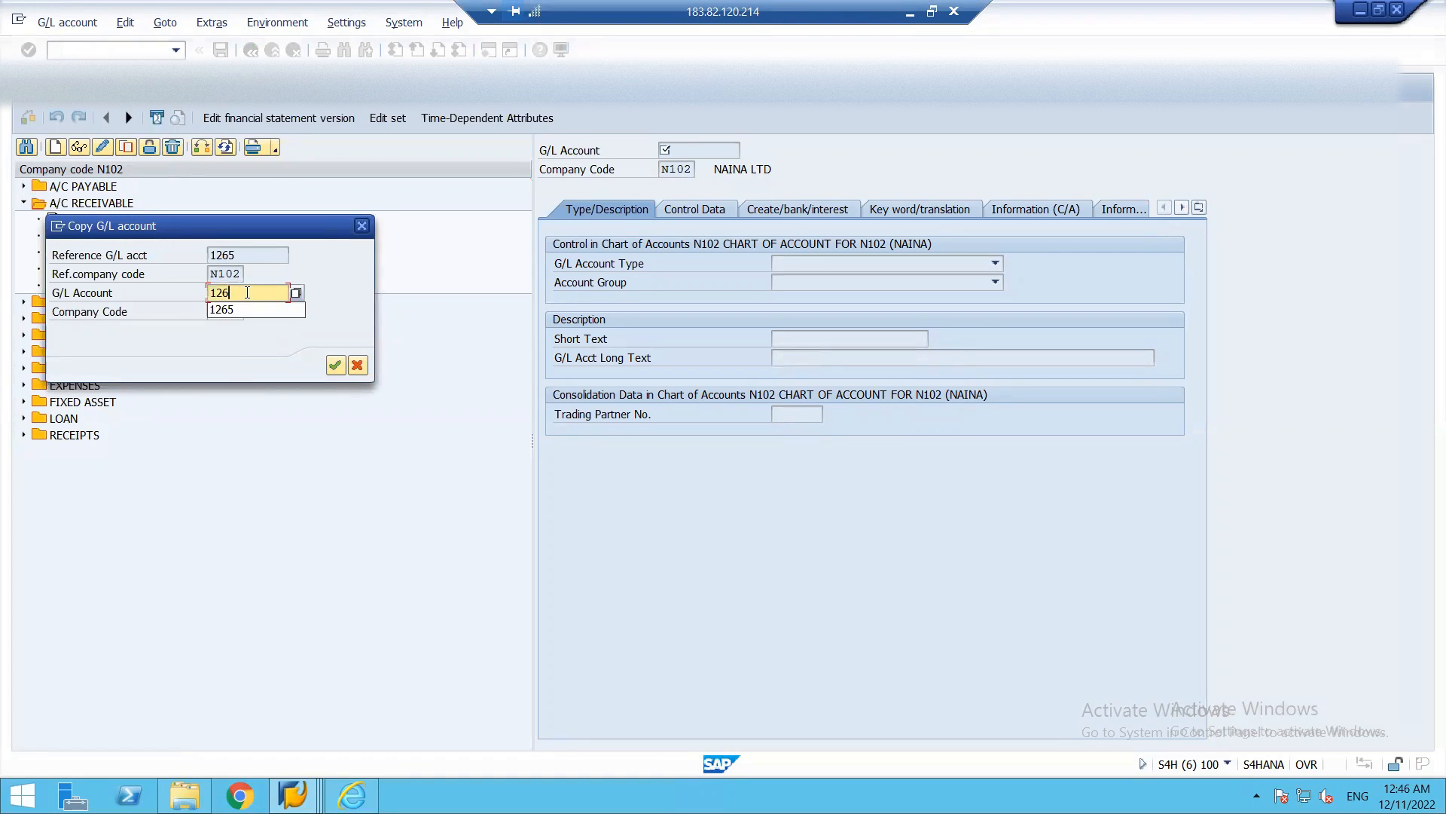
{"action": "key", "text": "Return"}
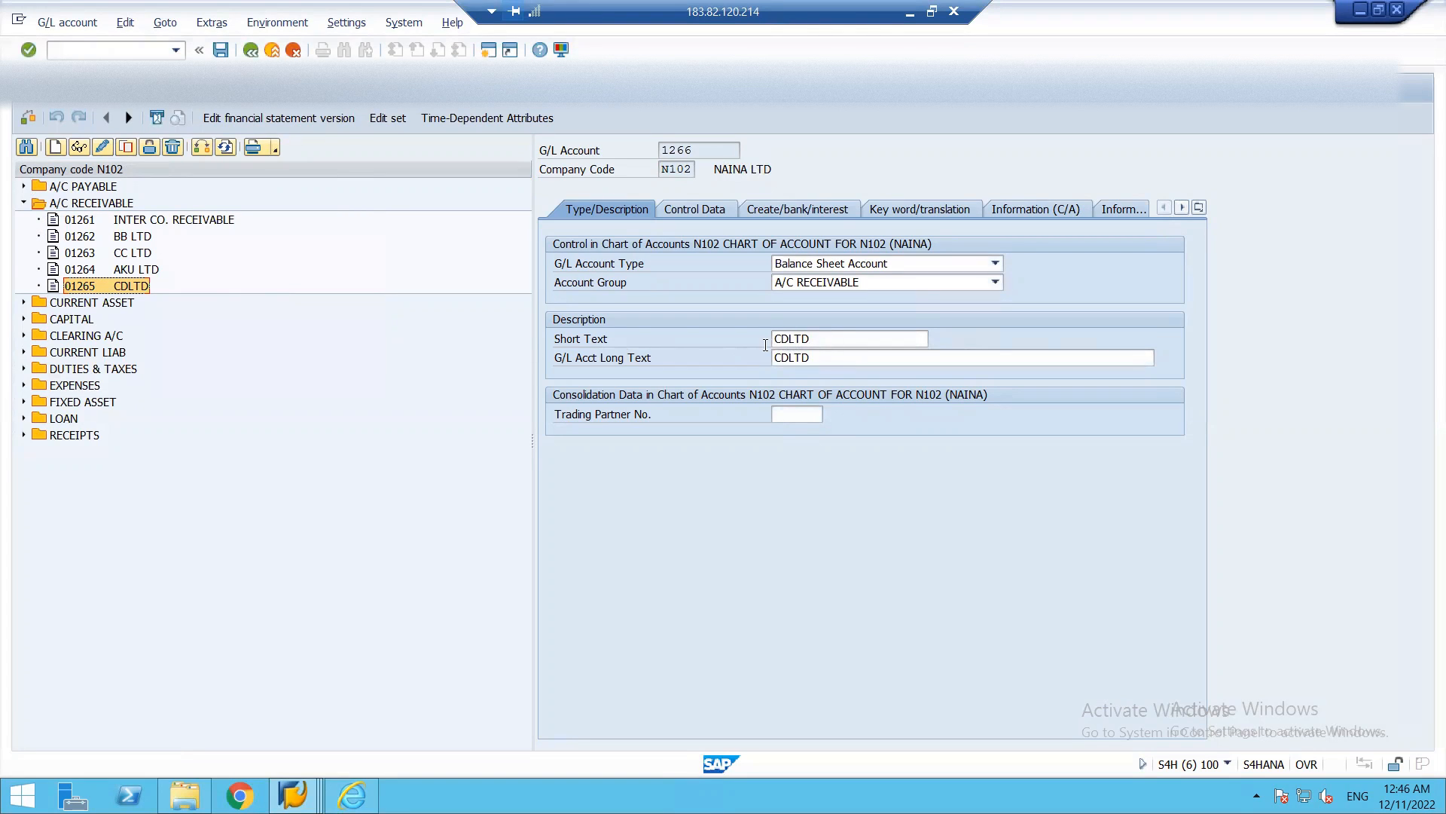
- Set both the short text and the long text of G/L account 1266 to XY LTD
{"action": "left_click", "coordinate": [805, 341]}
{"action": "double_click", "coordinate": [802, 340]}
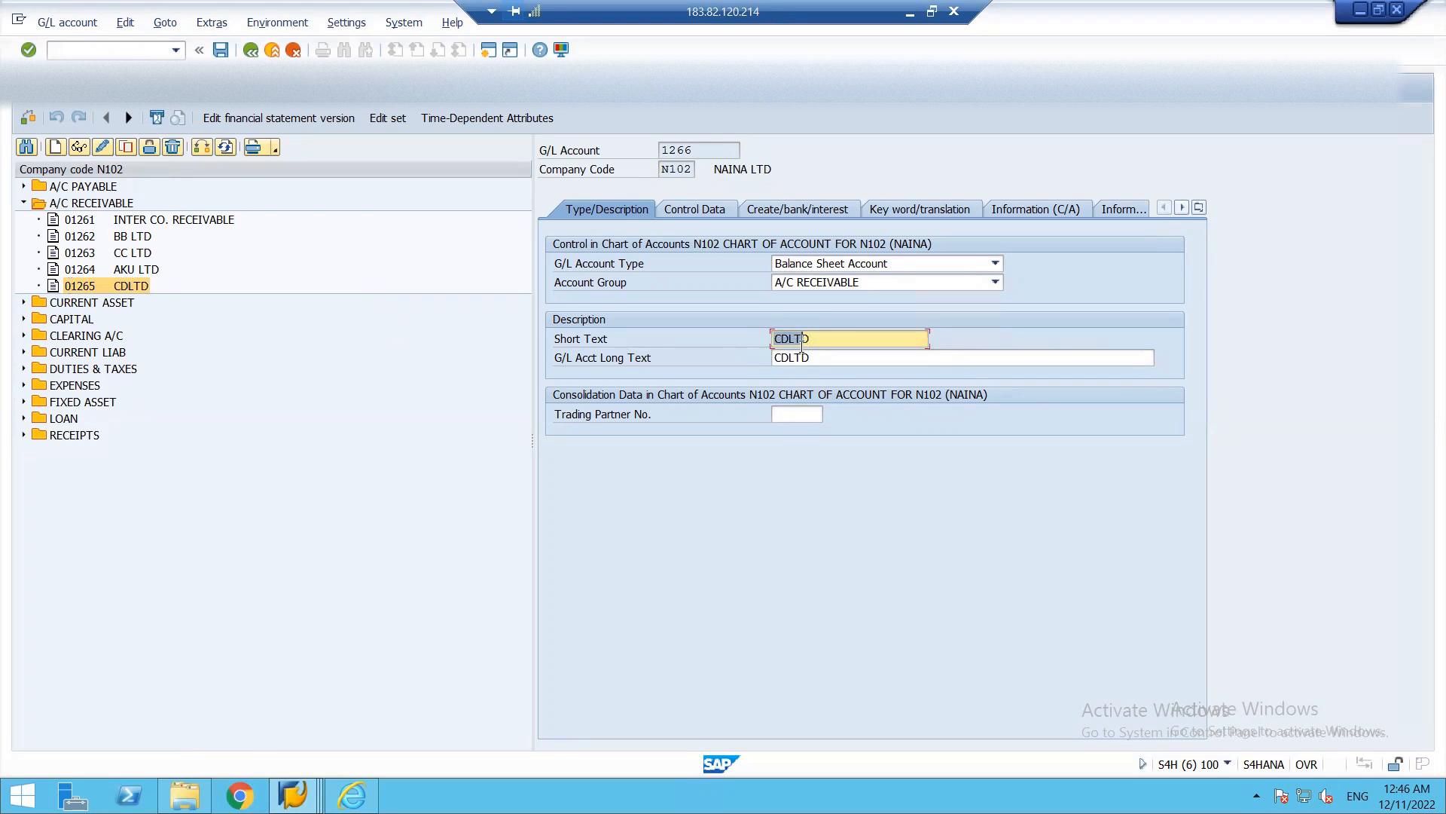
{"action": "left_click", "coordinate": [821, 339]}
{"action": "type", "text": "XY LTD"}
{"action": "key", "text": "shift+Home"}
{"action": "key", "text": "ctrl+c"}
{"action": "key", "text": "Tab"}
{"action": "key", "text": "ctrl+v"}
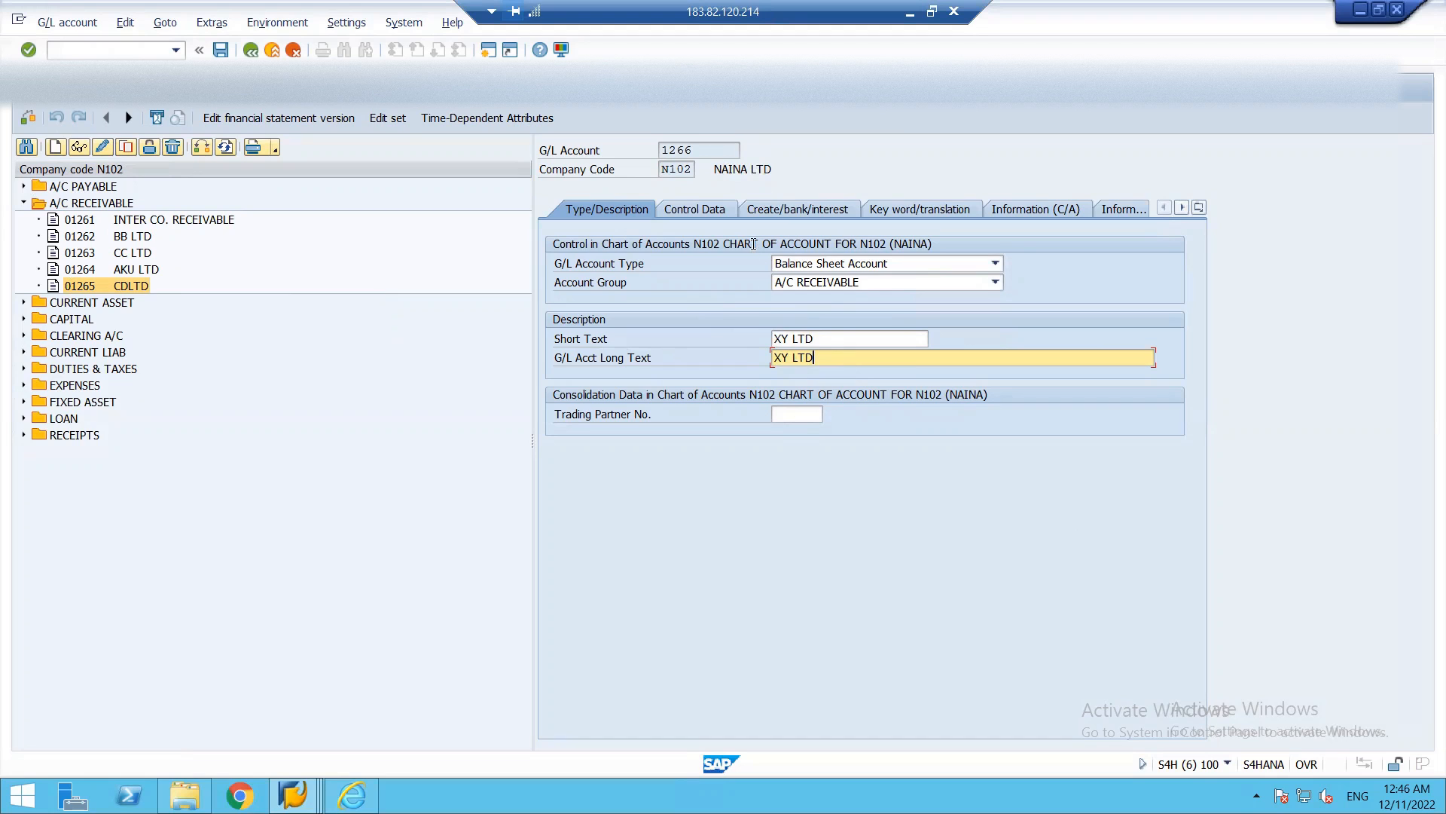
- Review the new G/L account's control data, bank and interest settings, and translations, including currency, reconciliation account type and posting without tax
{"action": "left_click", "coordinate": [690, 214]}
{"action": "left_click", "coordinate": [630, 209]}
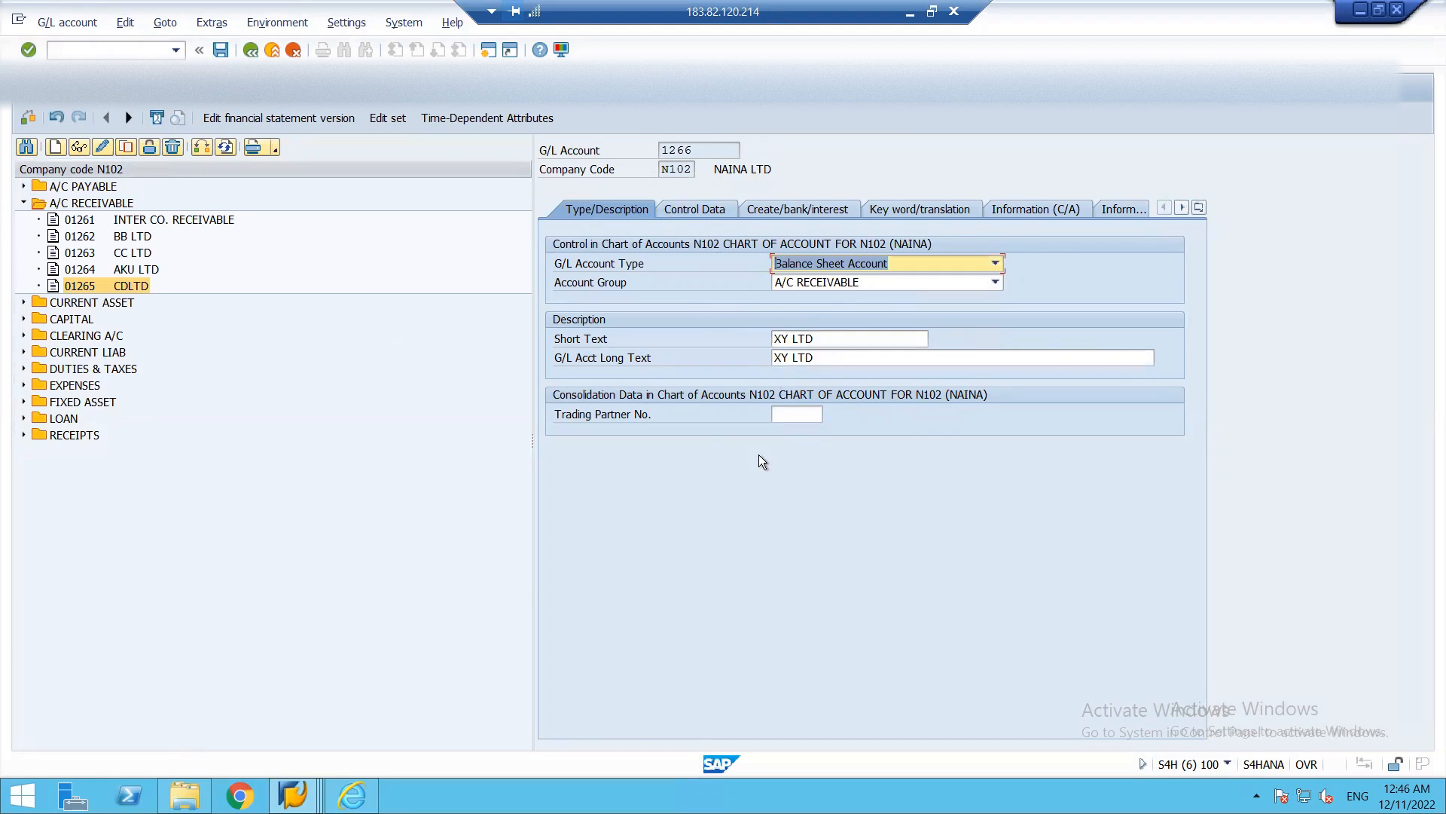
{"action": "left_click", "coordinate": [697, 207]}
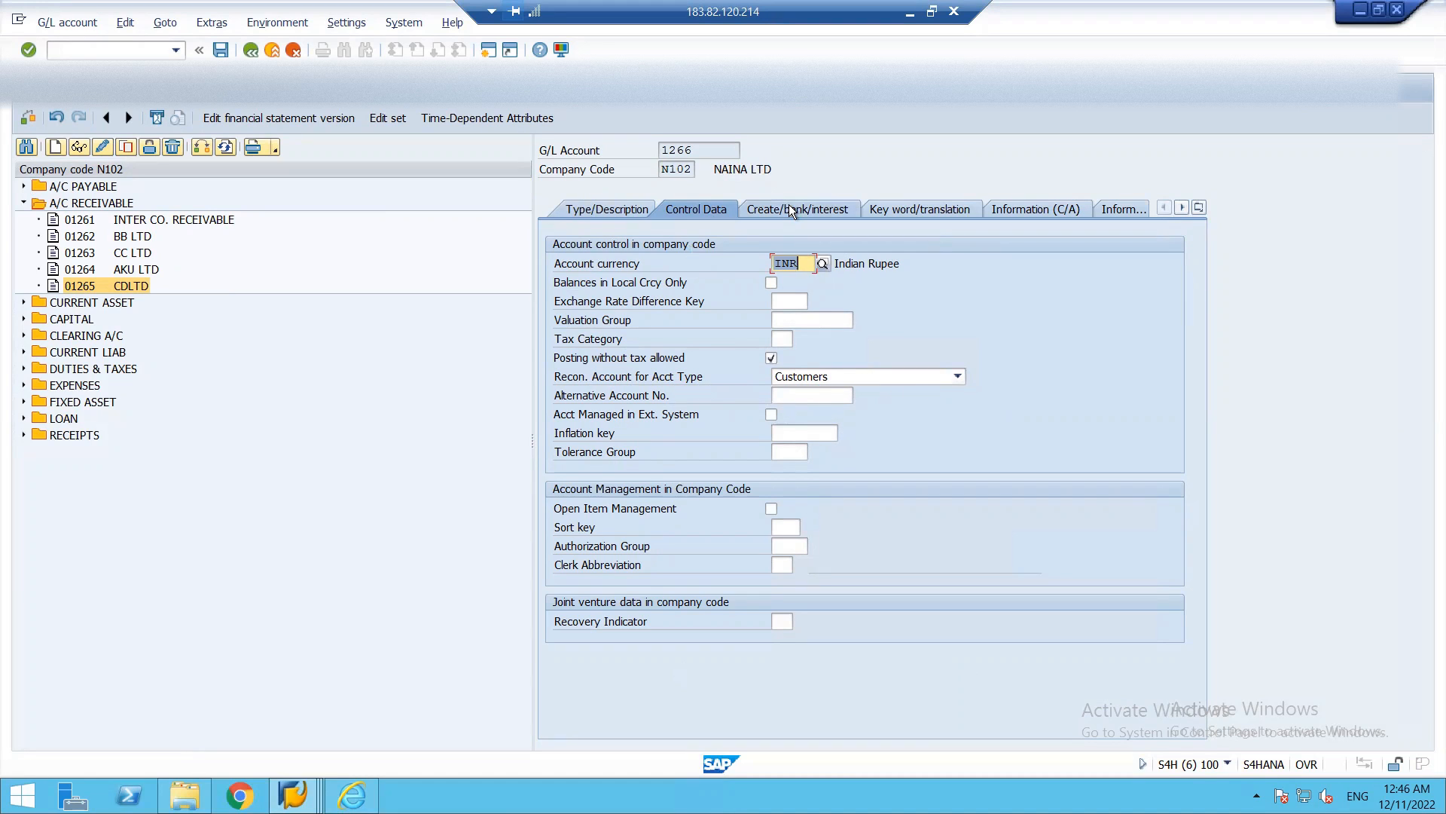
{"action": "left_click", "coordinate": [762, 210]}
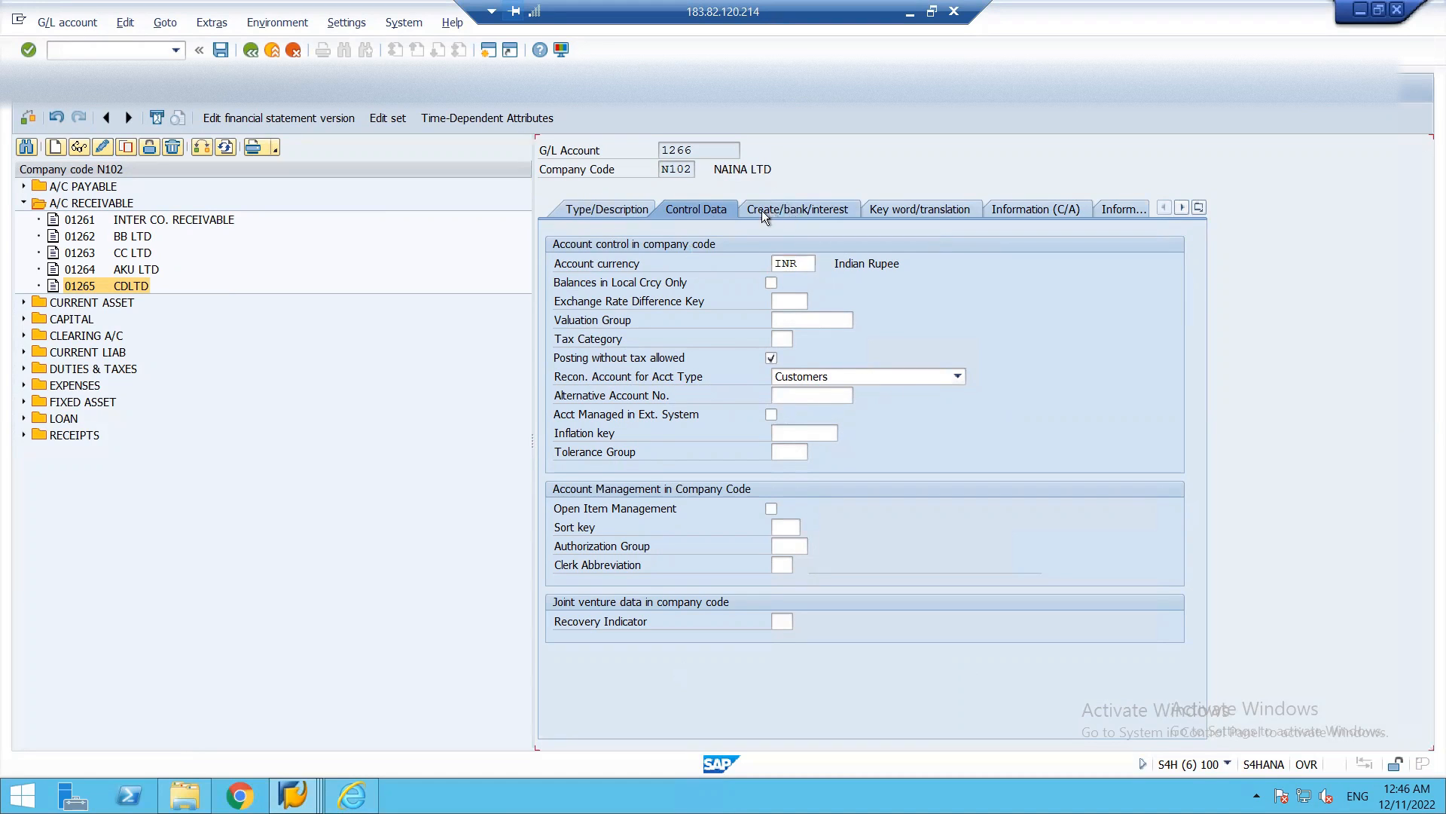
{"action": "left_click", "coordinate": [720, 210]}
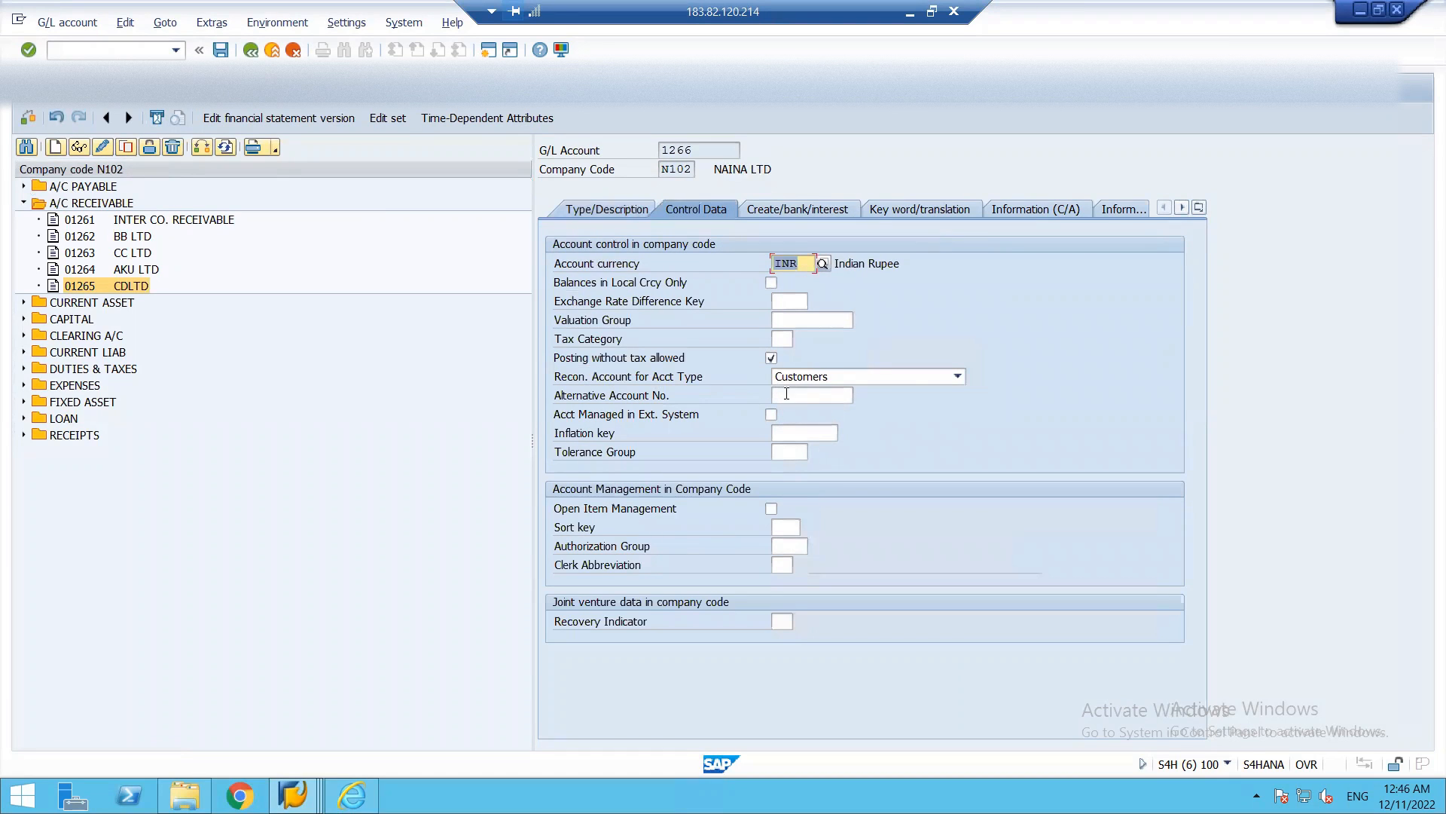
{"action": "left_click", "coordinate": [962, 376]}
{"action": "left_click", "coordinate": [802, 205]}
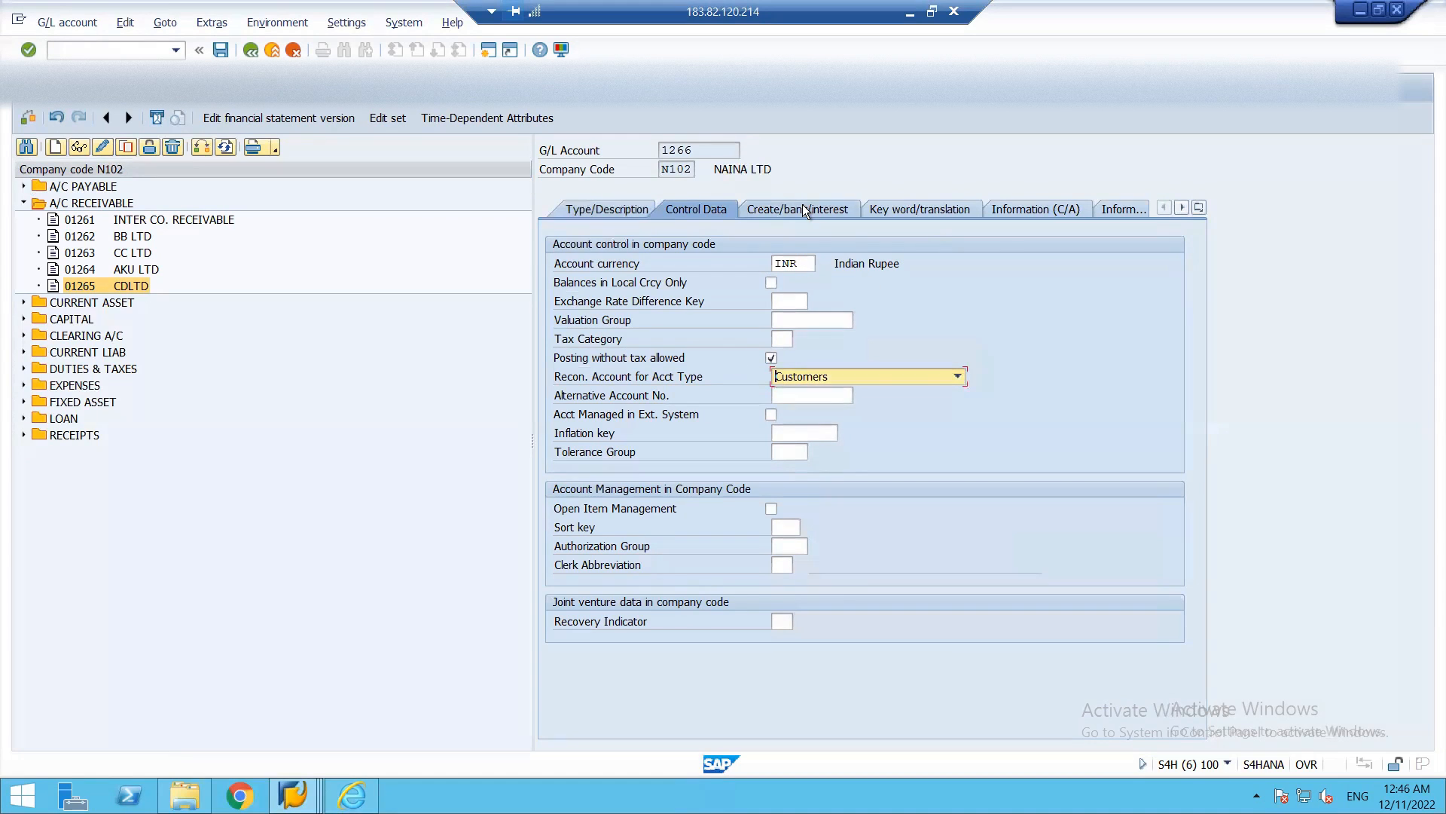
{"action": "left_click", "coordinate": [695, 202]}
{"action": "left_click", "coordinate": [901, 210]}
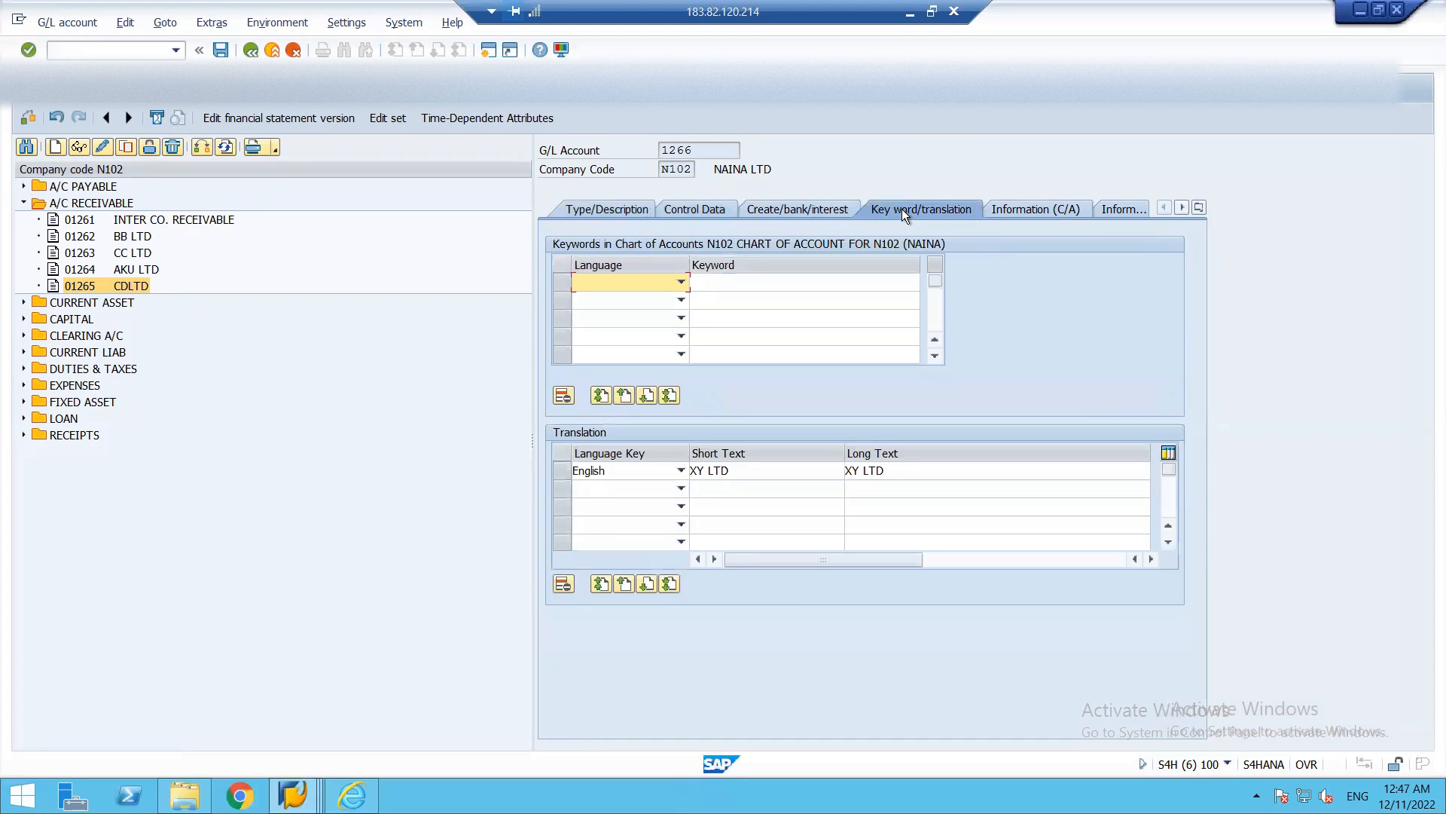
{"action": "left_click", "coordinate": [800, 208]}
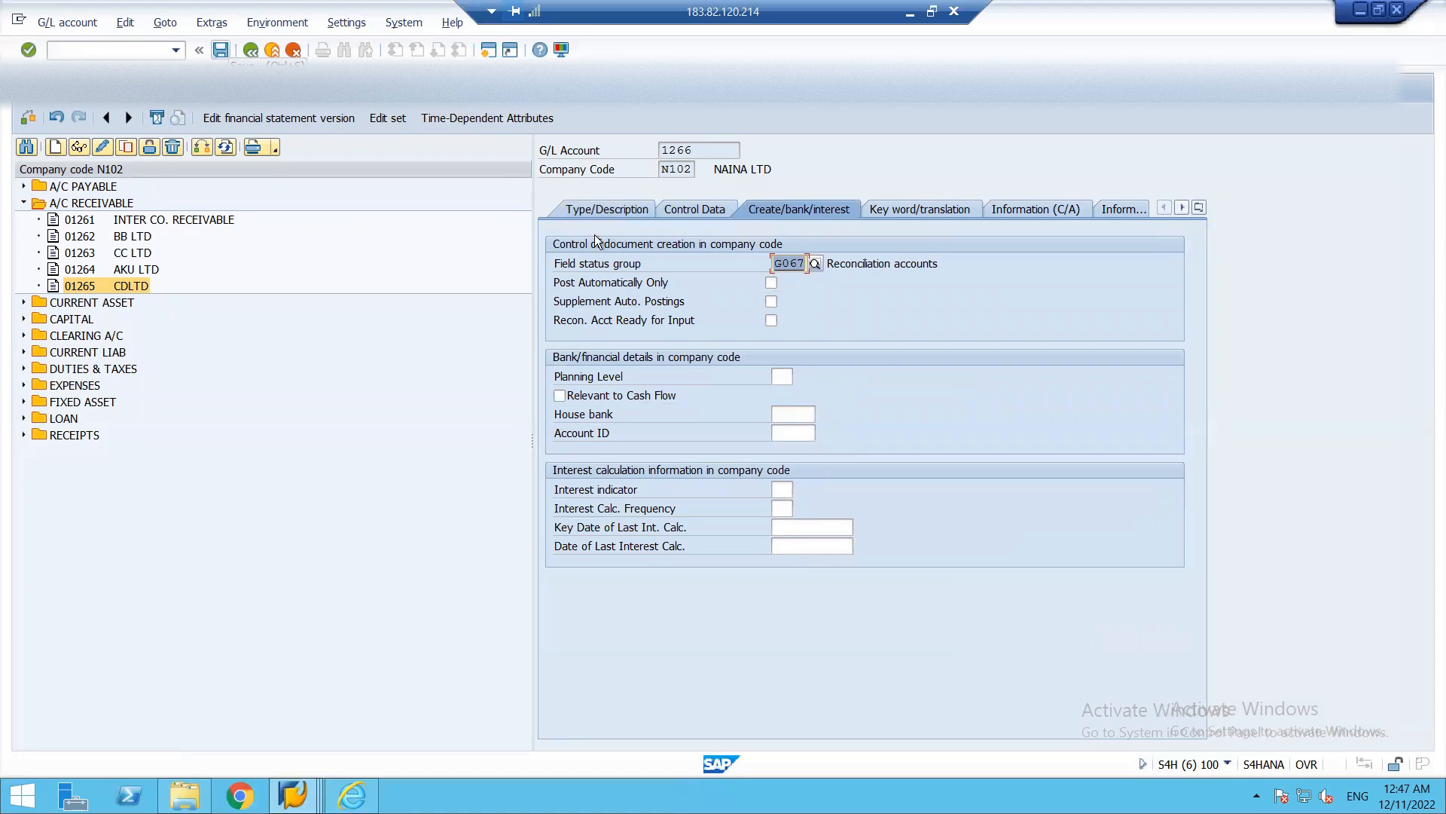
{"action": "left_click", "coordinate": [699, 205]}
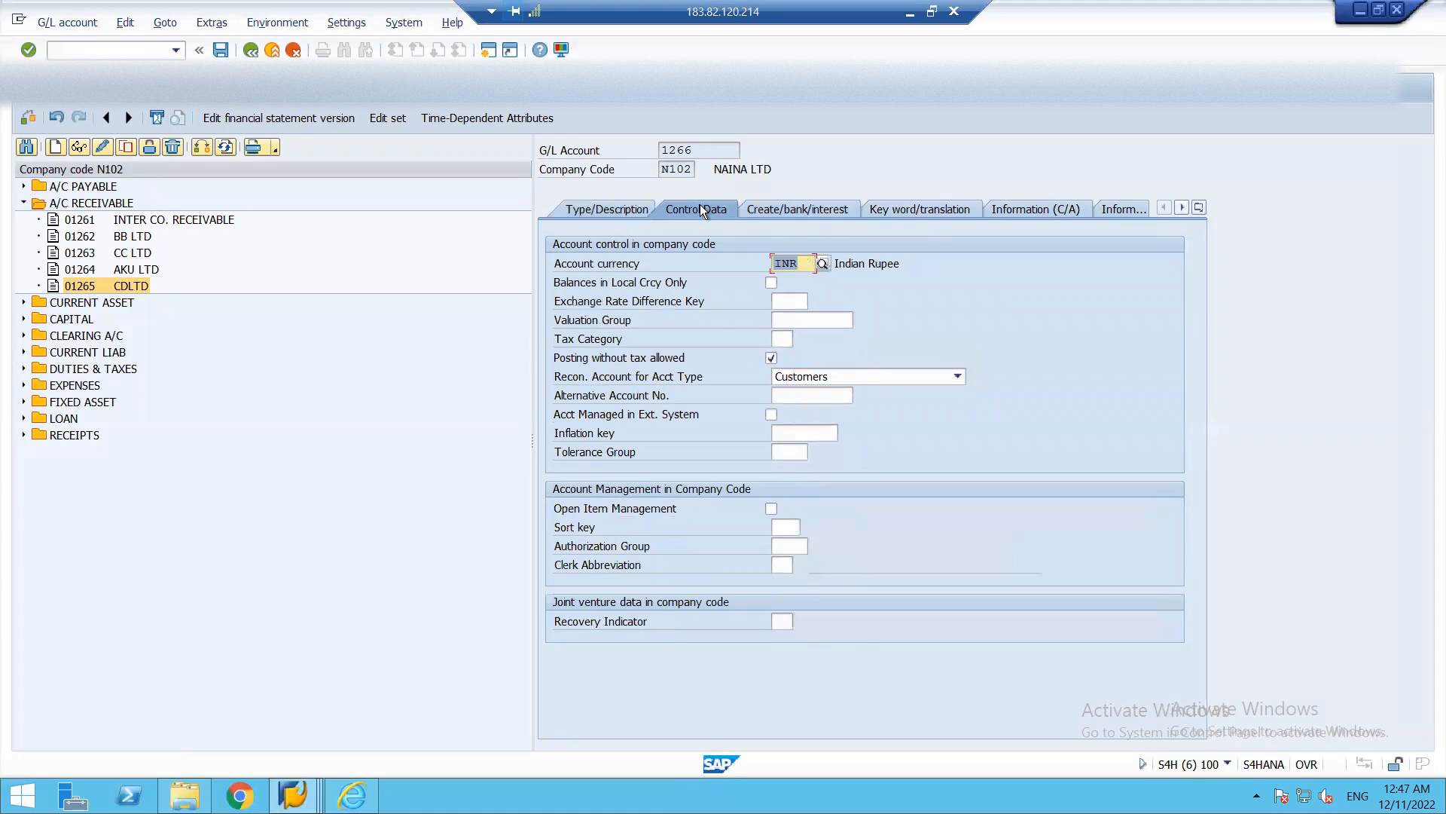
{"action": "left_click", "coordinate": [771, 358]}
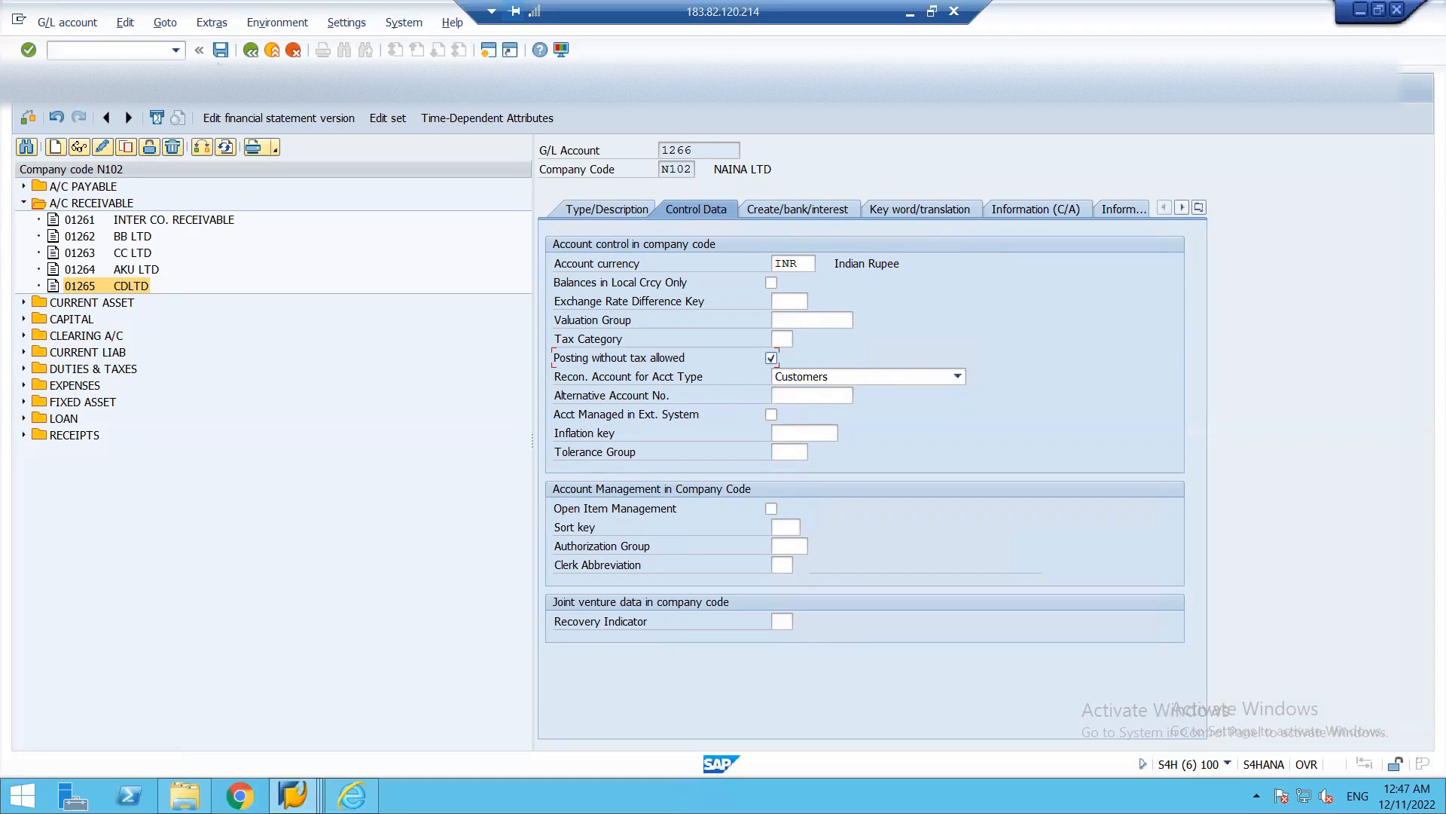
- Save G/L account 1266 and return to the XY LTD business partner session
{"action": "left_click", "coordinate": [220, 51]}
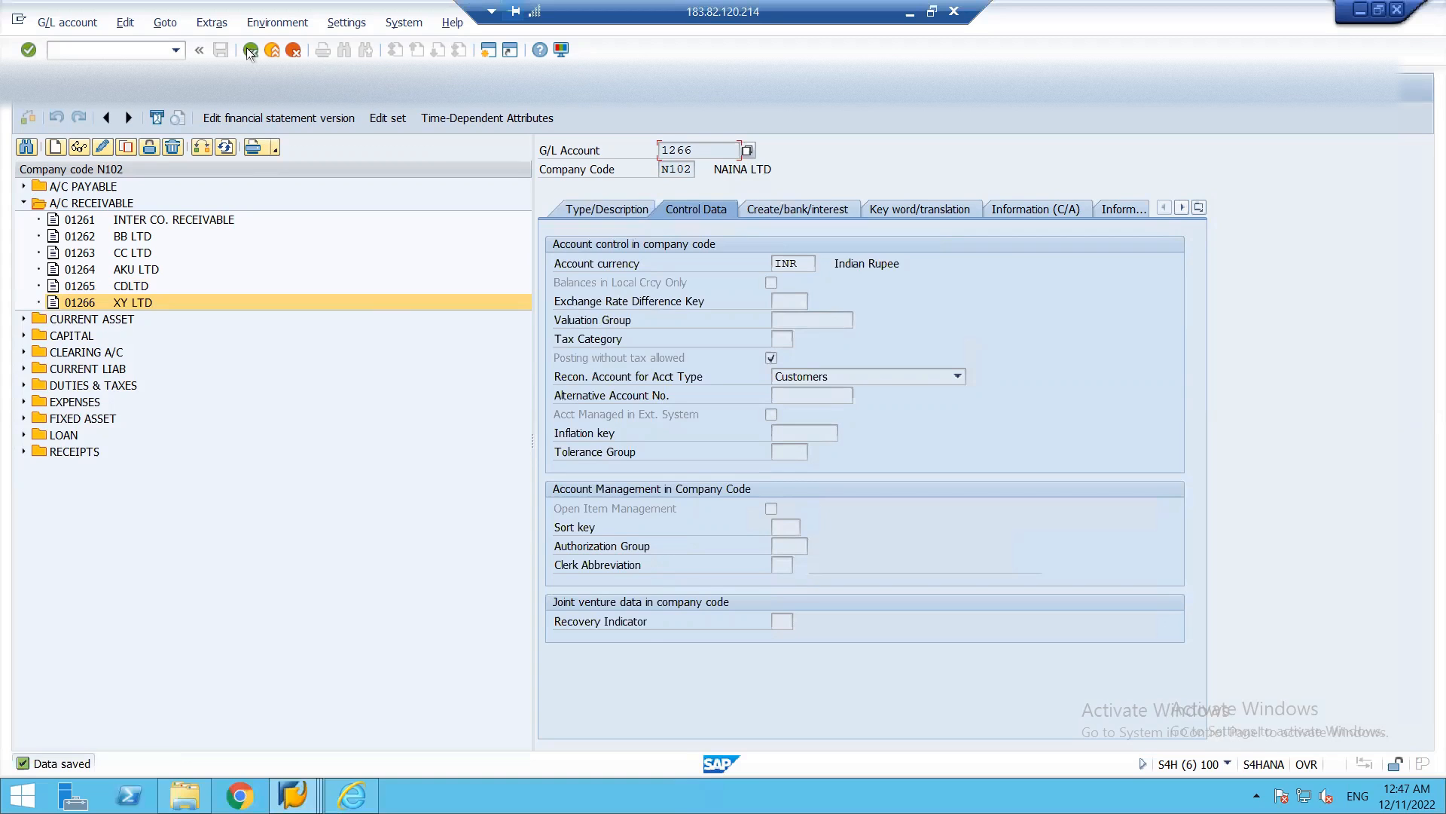
{"action": "key", "text": "F10"}
{"action": "left_click", "coordinate": [607, 420]}
{"action": "key", "text": "alt+Tab"}
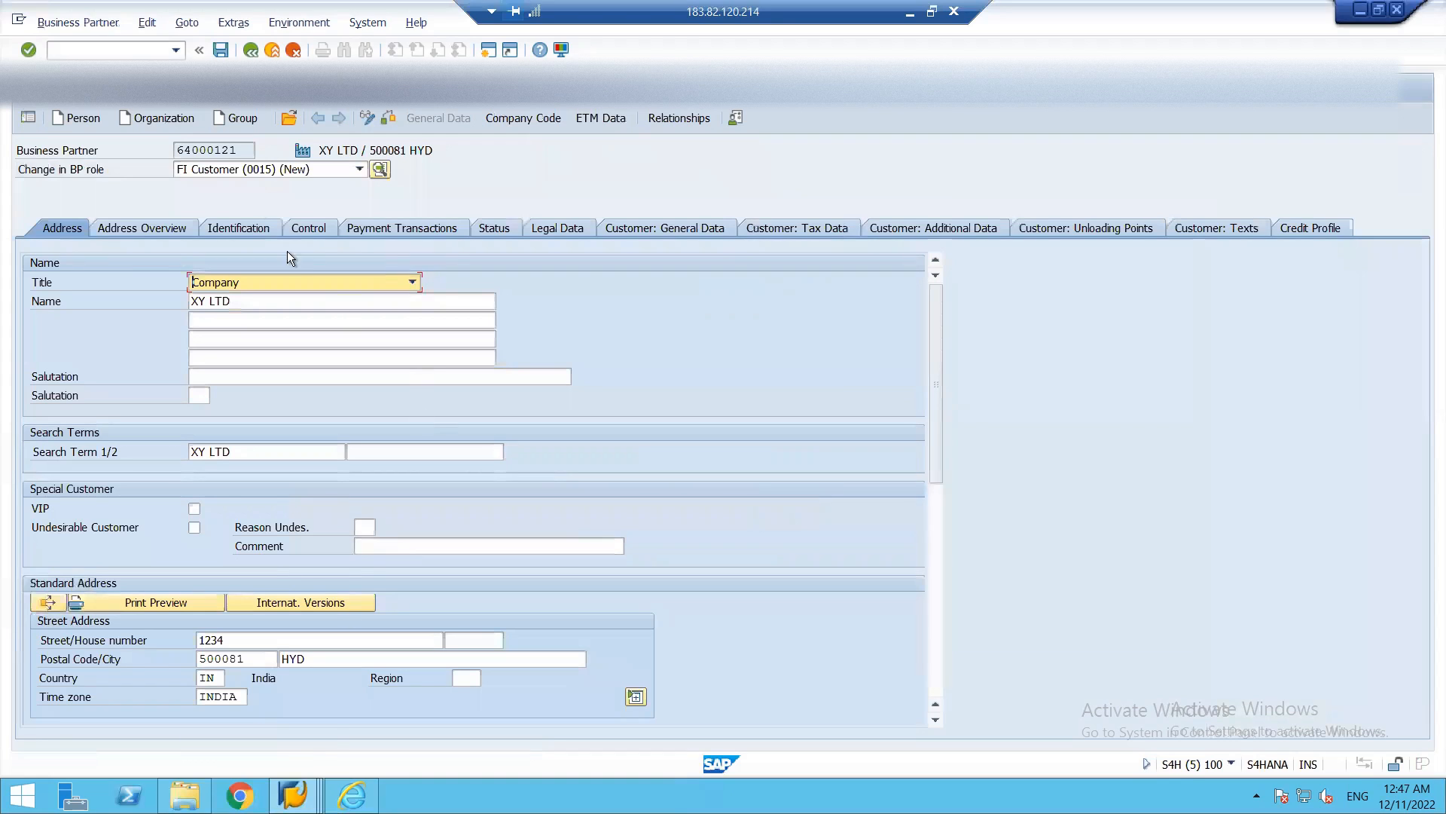
- Try to save the XY LTD business partner with 1266 as reconciliation account in company code 1710
{"action": "left_click", "coordinate": [220, 52]}
{"action": "left_click", "coordinate": [221, 51]}
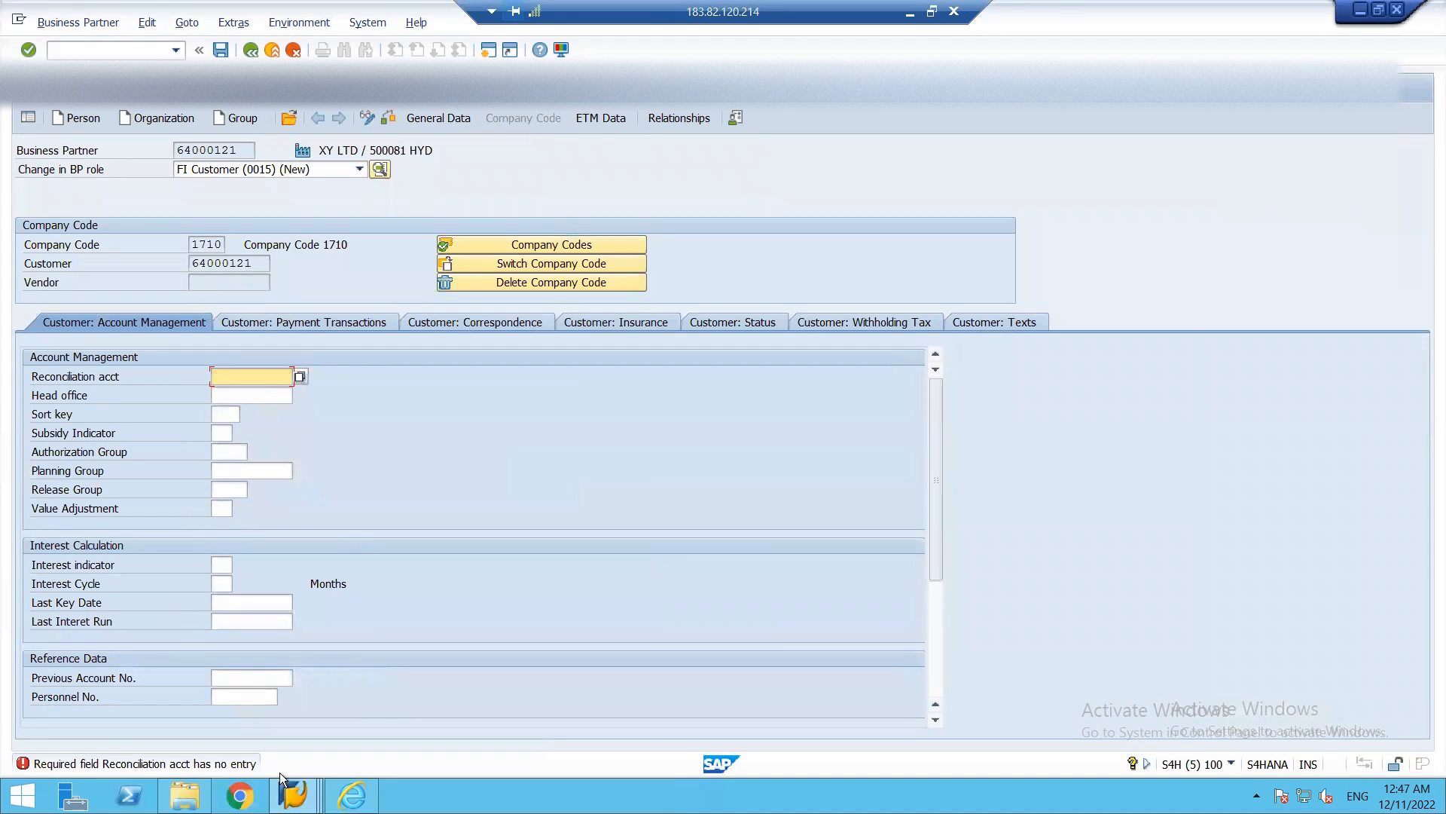
{"action": "type", "text": "1266"}
{"action": "key", "text": "alt+Tab"}
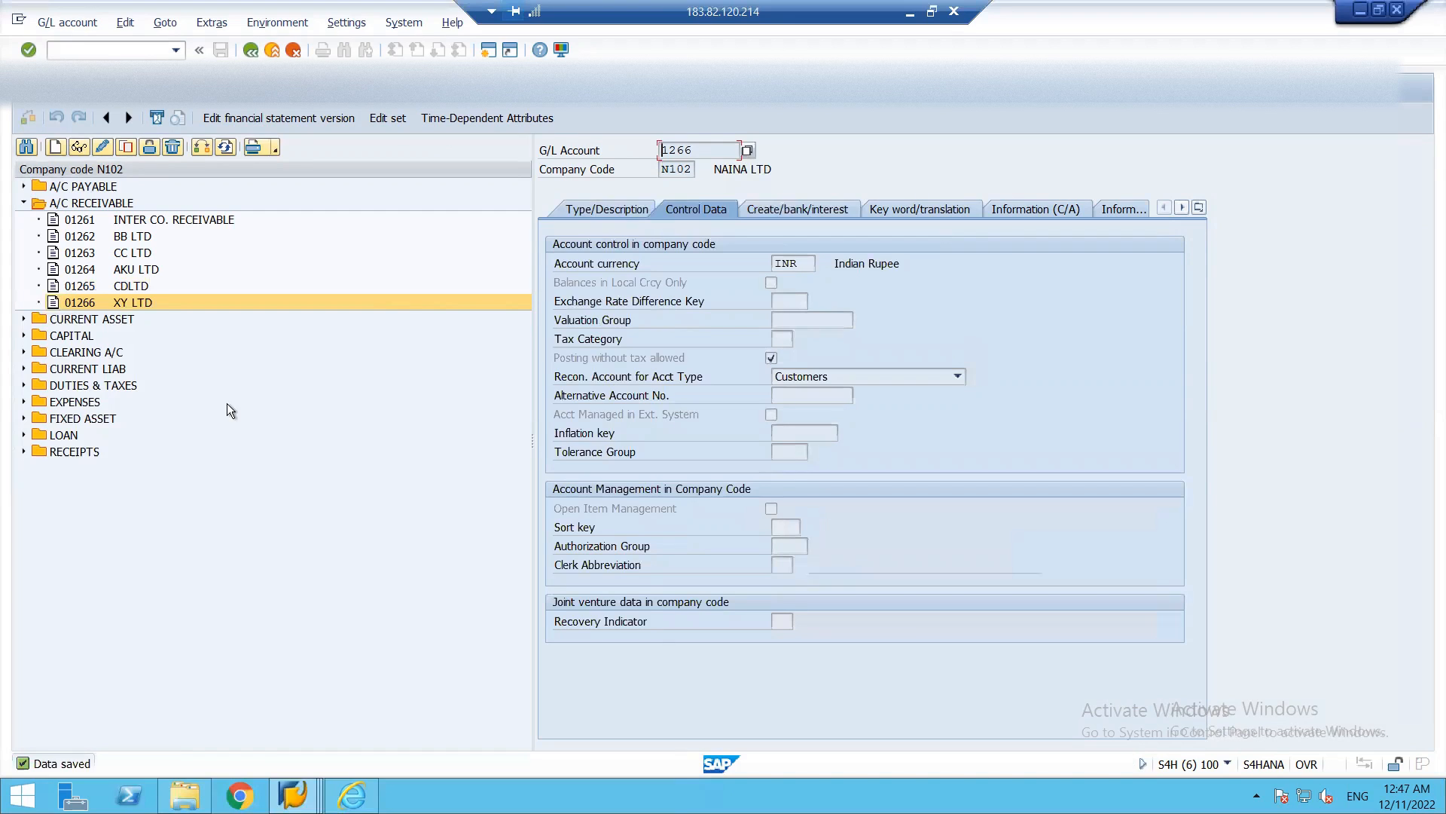
{"action": "key", "text": "alt+Tab"}
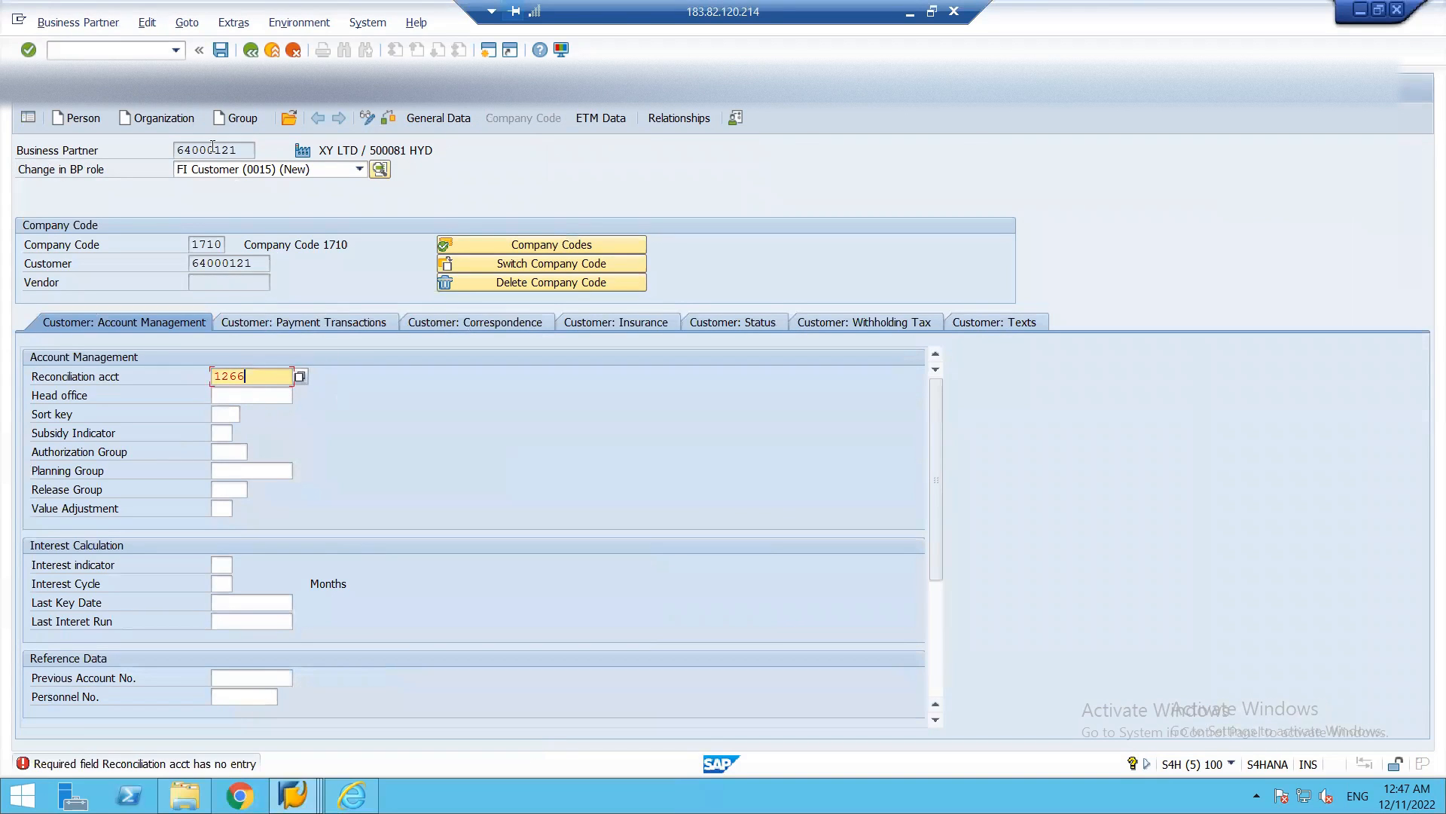
{"action": "left_click", "coordinate": [222, 51]}
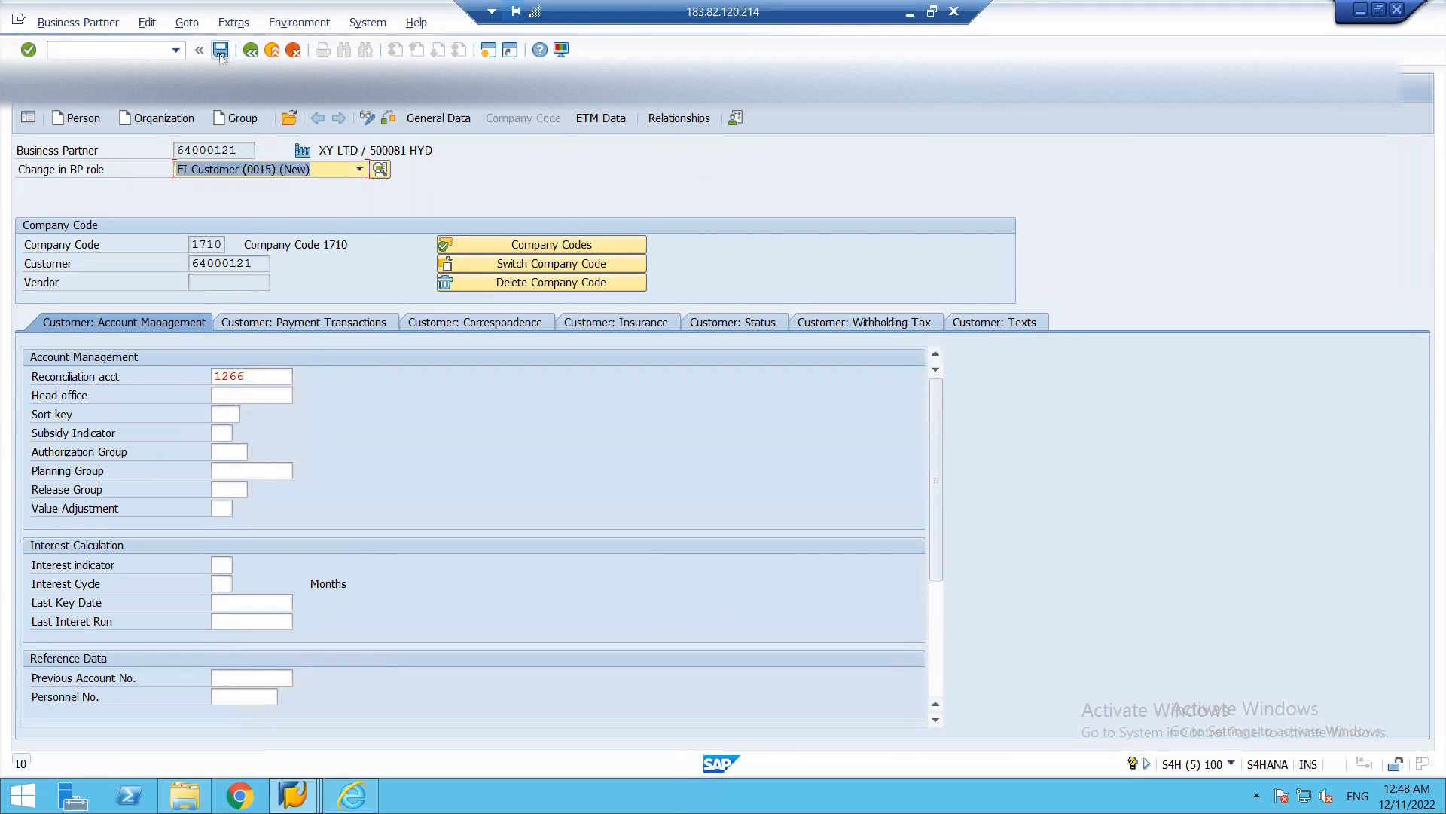
{"action": "left_click", "coordinate": [221, 53]}
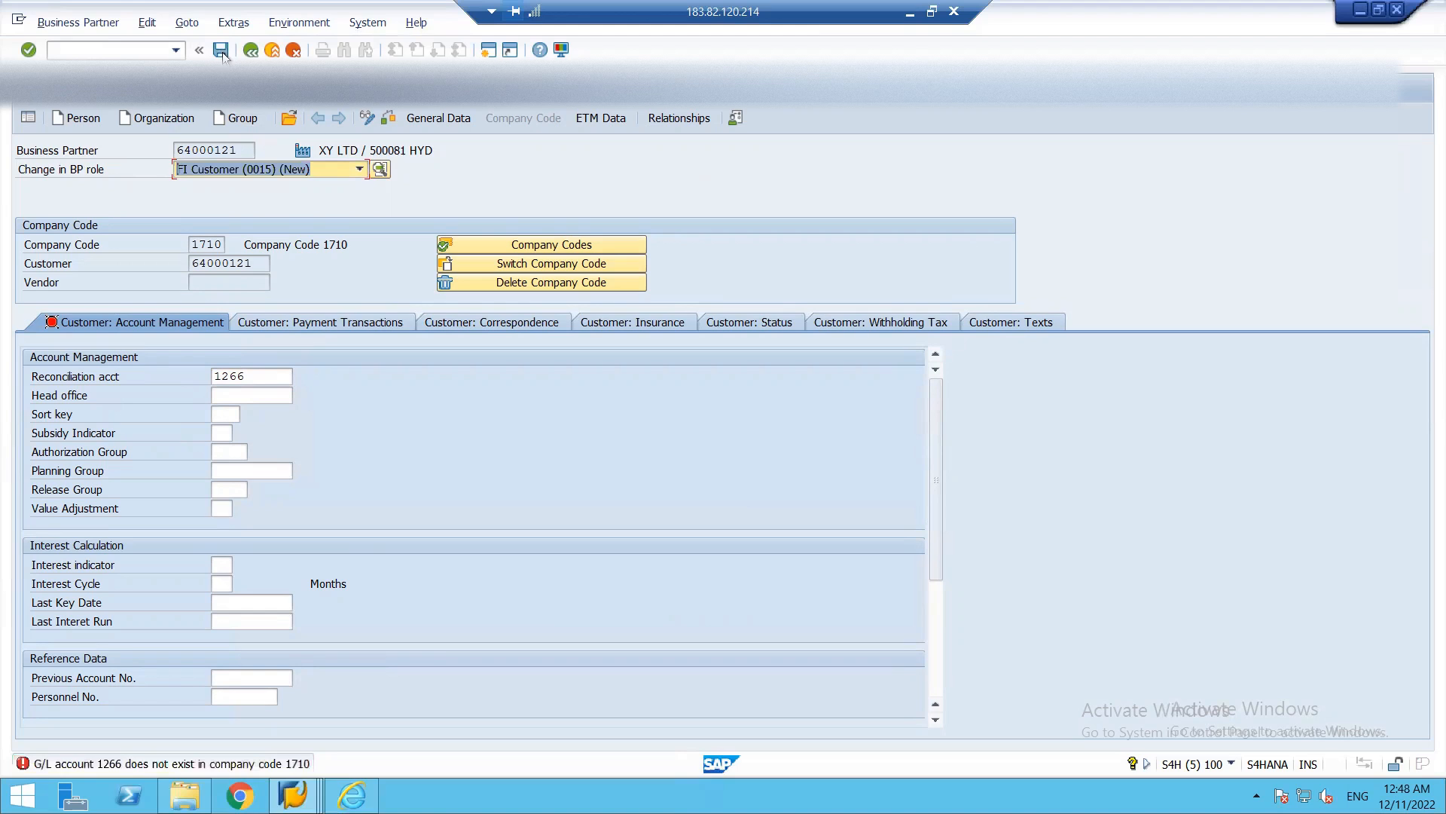
- Add company code N102 to XY LTD with the Customer option enabled and adopt it
{"action": "left_click", "coordinate": [501, 244]}
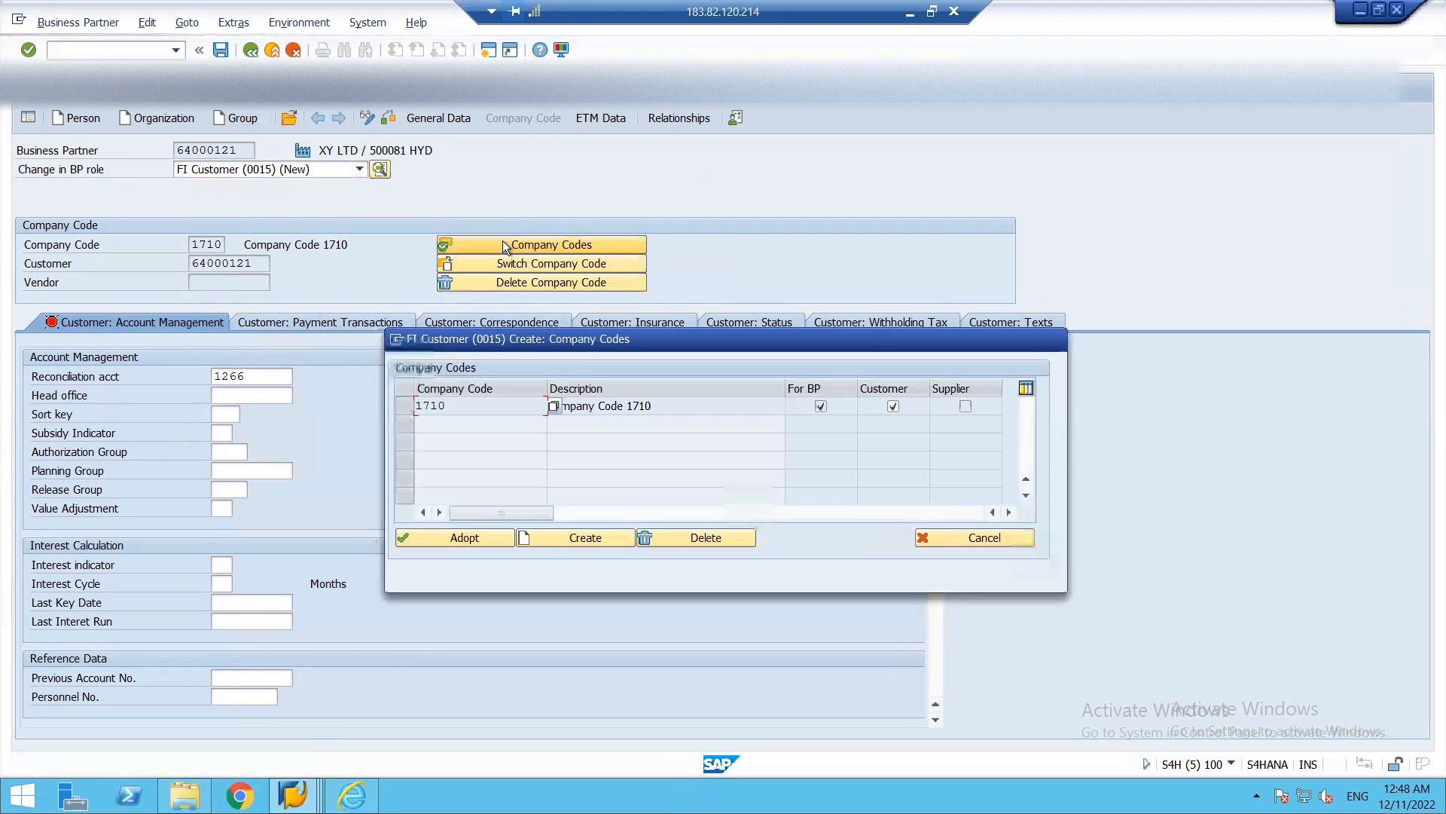
{"action": "left_click", "coordinate": [553, 536]}
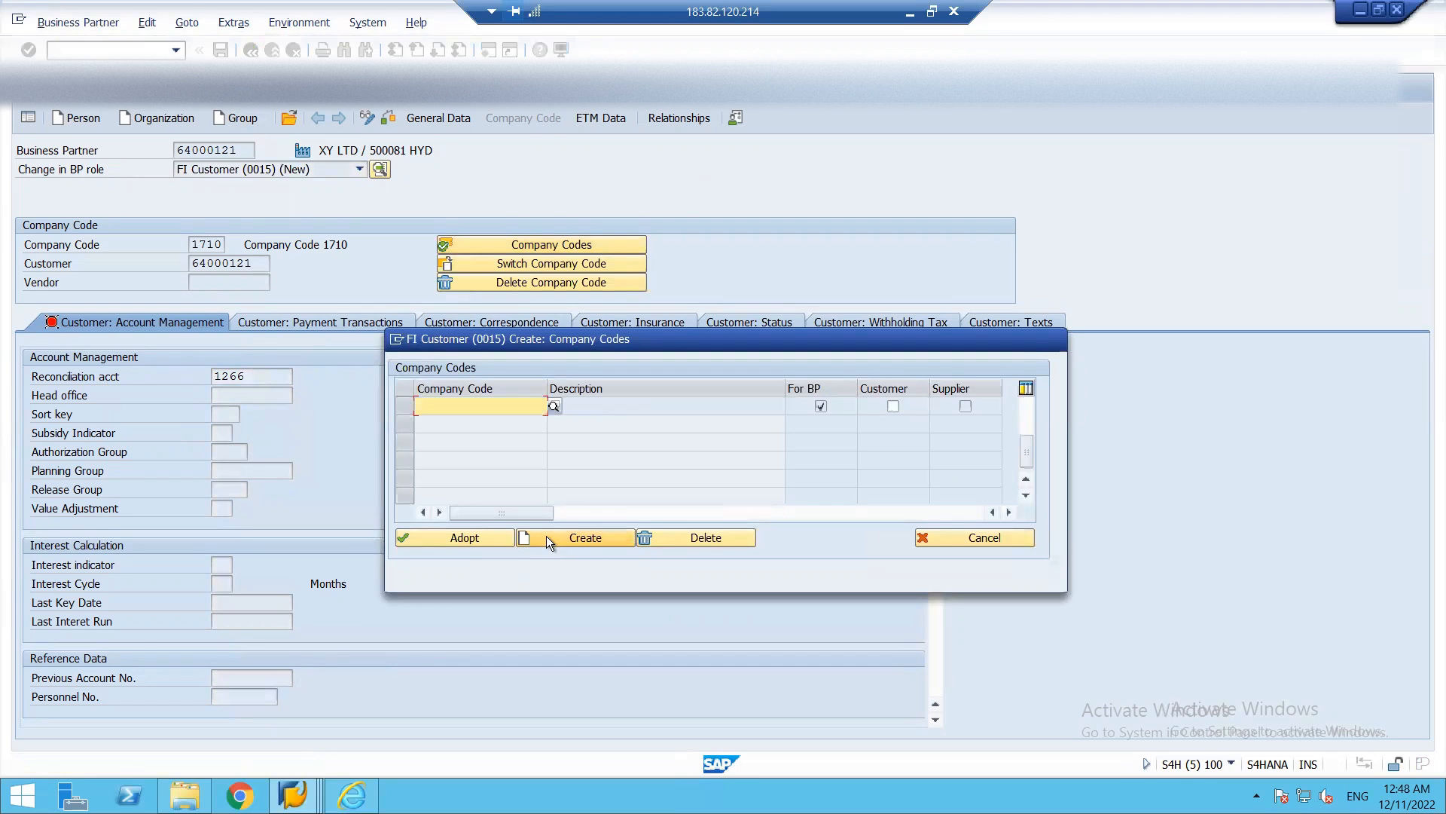
{"action": "left_click", "coordinate": [539, 412]}
{"action": "type", "text": "N102"}
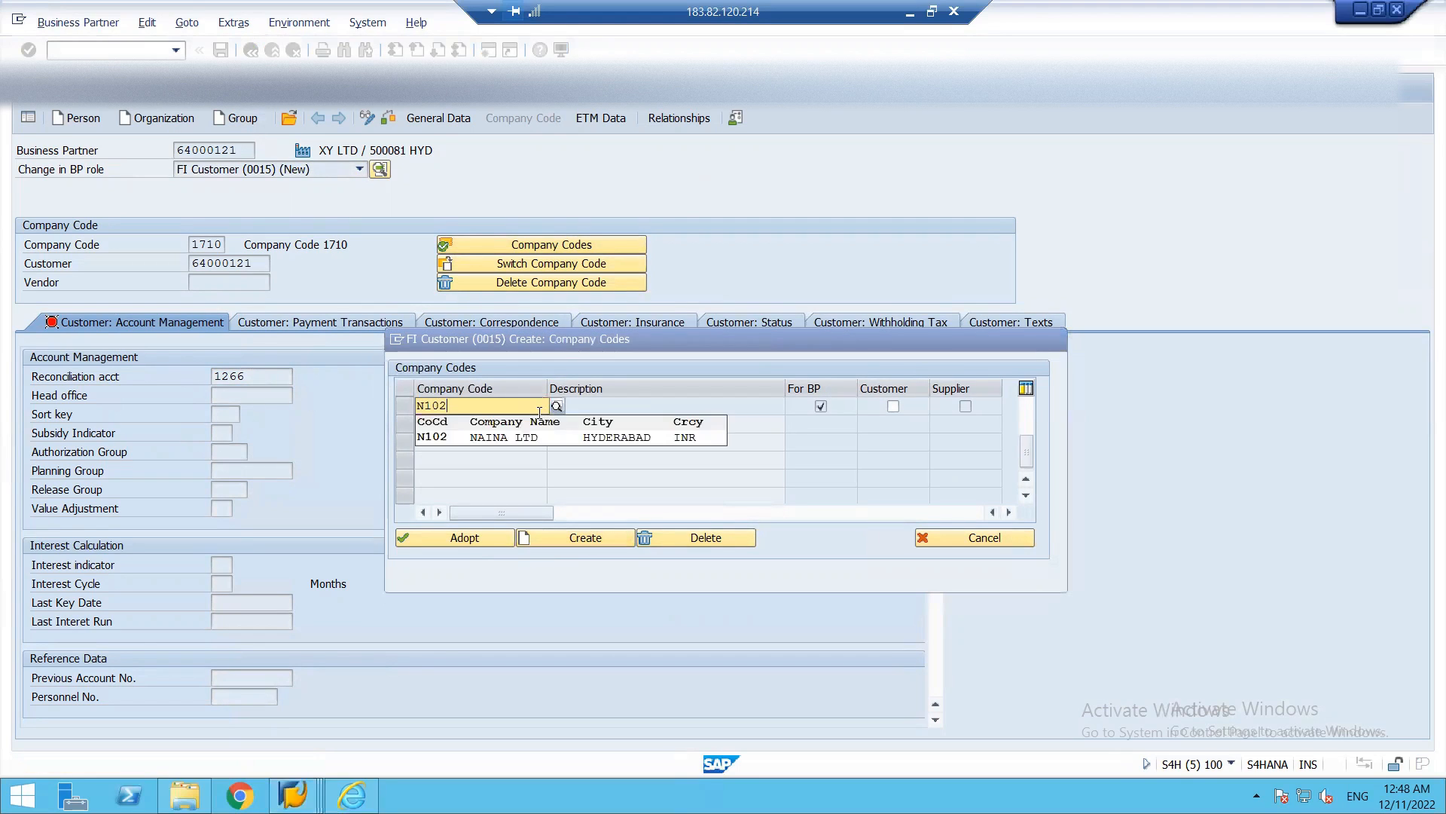
{"action": "key", "text": "Tab"}
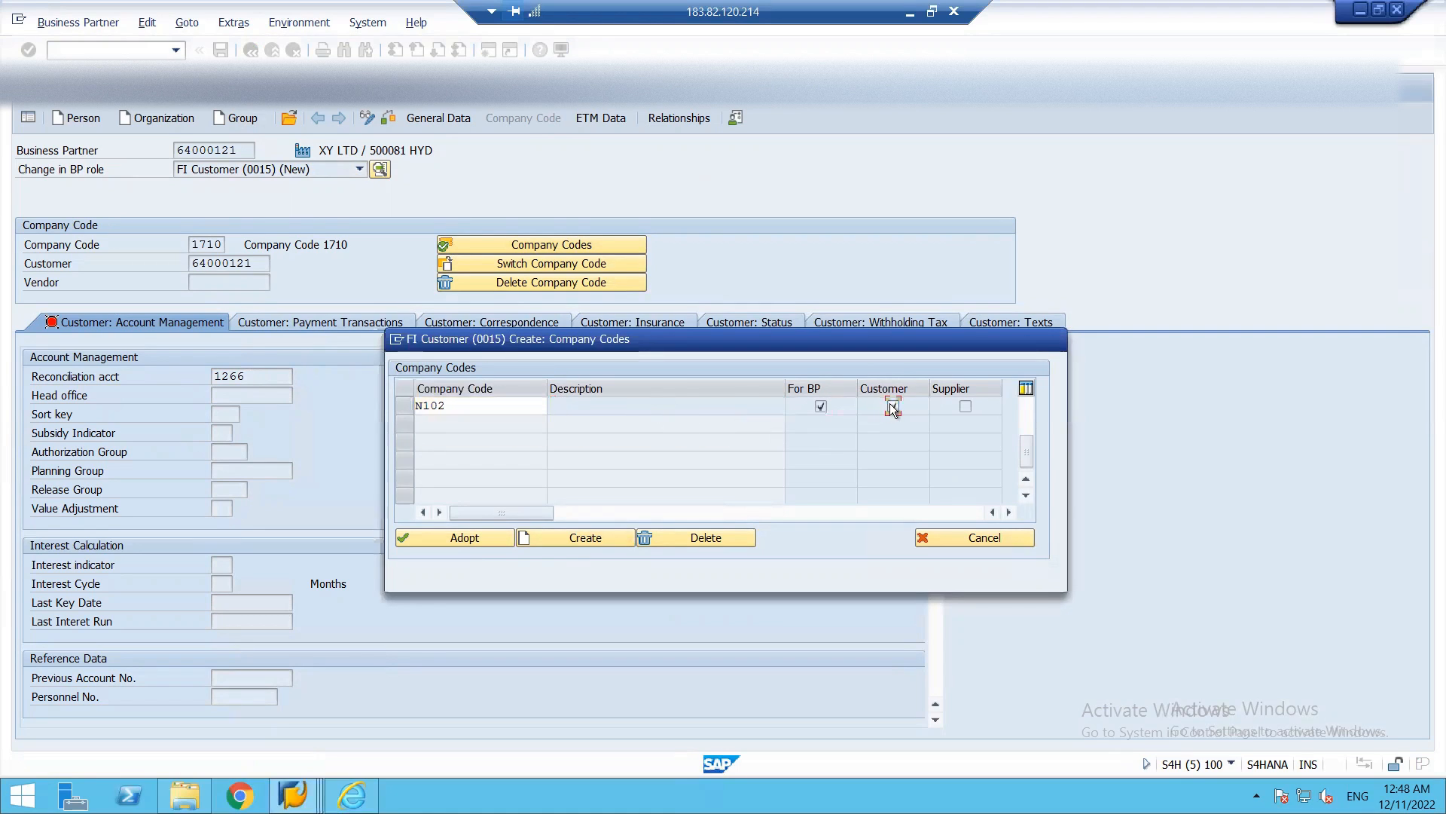
{"action": "left_click", "coordinate": [892, 406]}
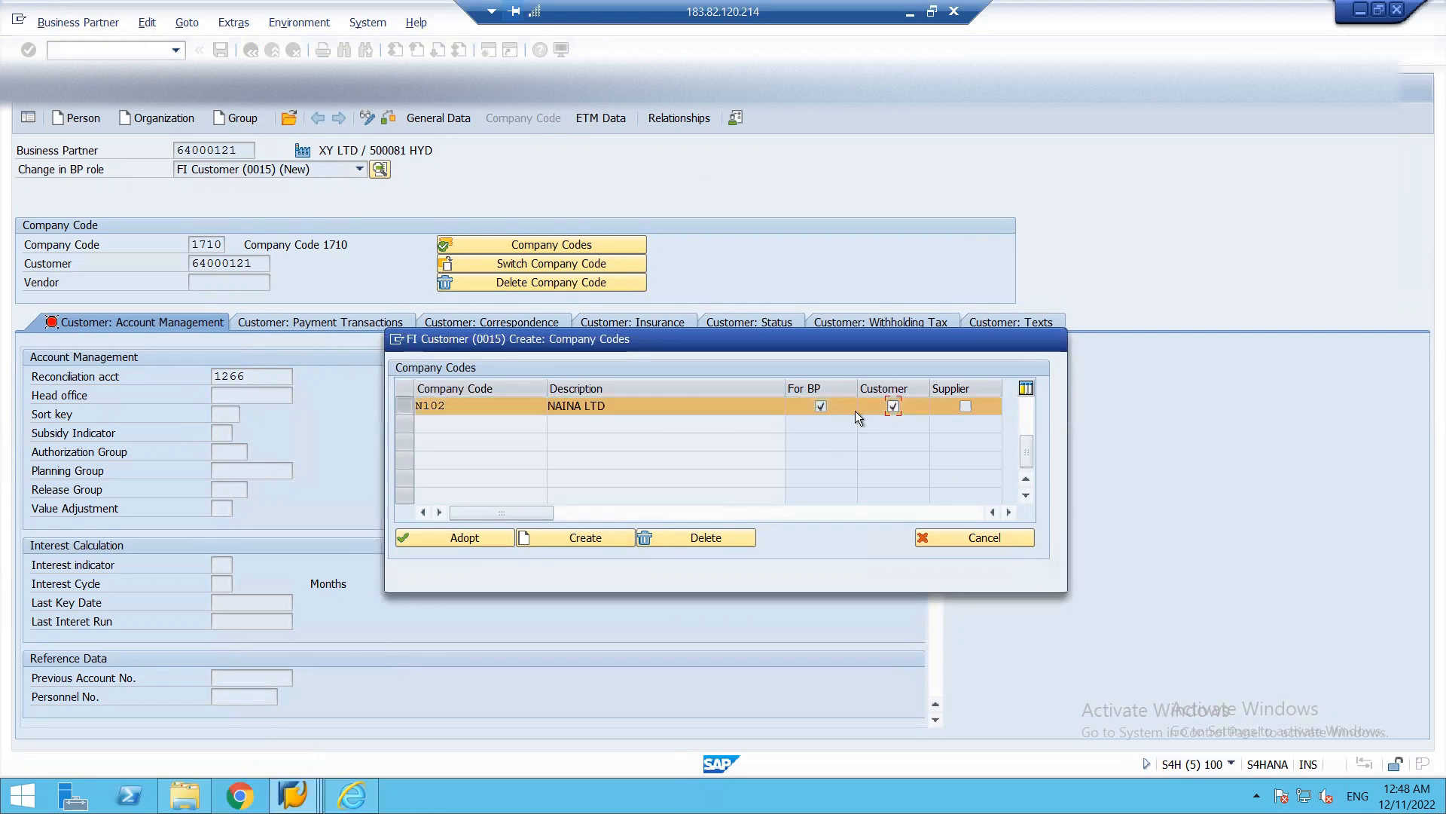
{"action": "left_click", "coordinate": [477, 536]}
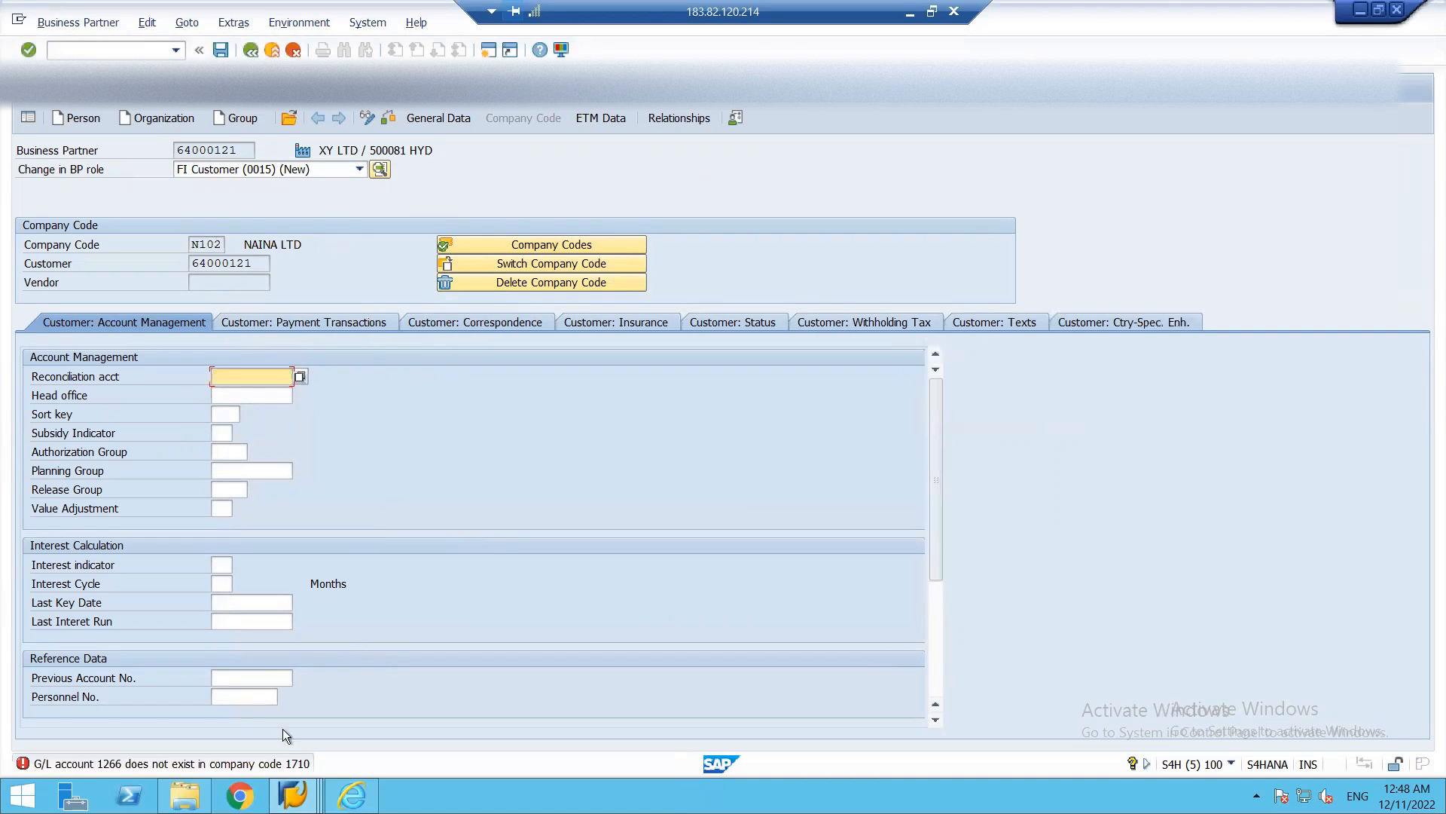
- Try to save XY LTD with reconciliation account 1266 for company code N102, and read the resulting message's details
{"action": "type", "text": "1266"}
{"action": "left_click", "coordinate": [221, 50]}
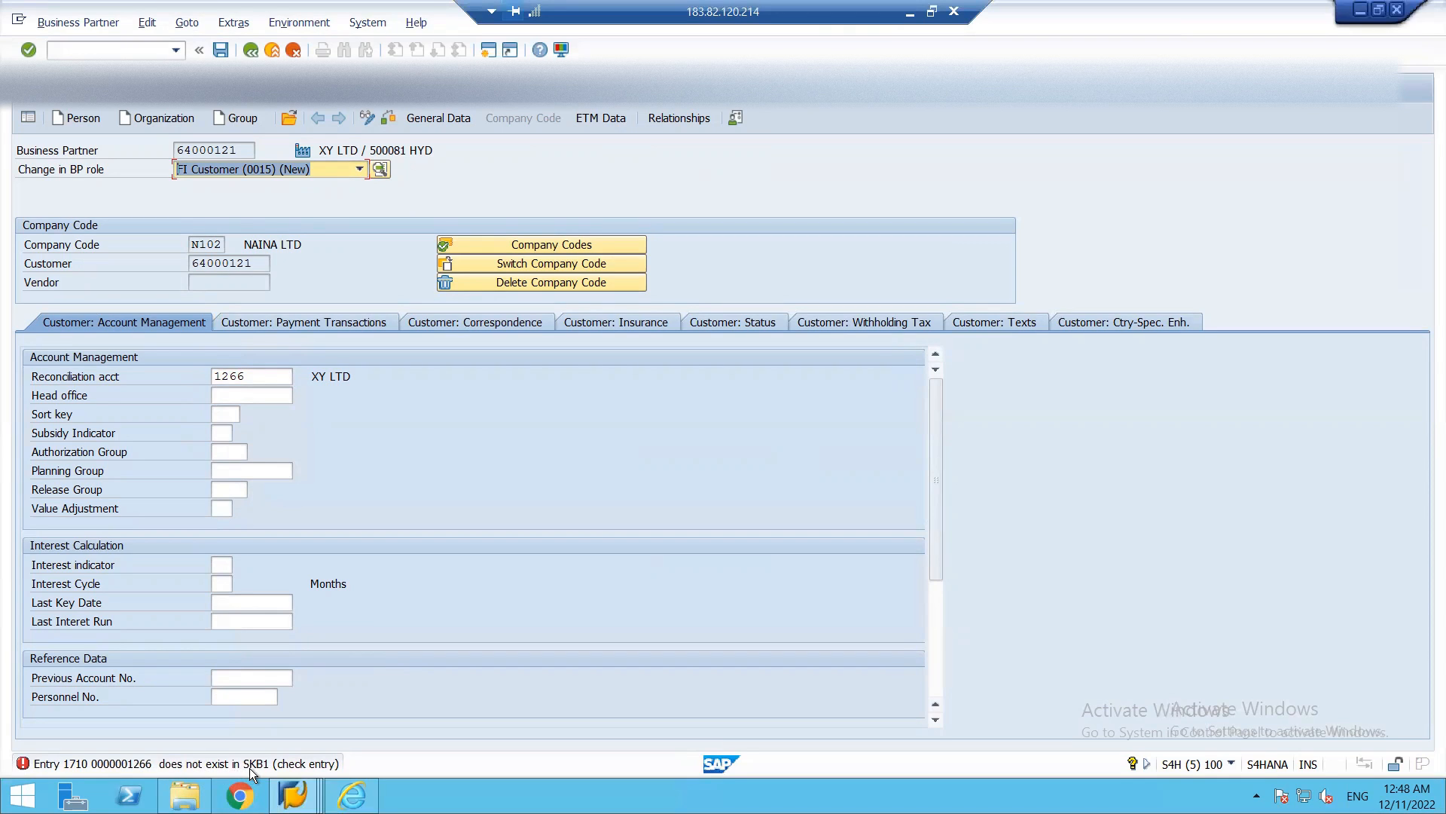
{"action": "double_click", "coordinate": [130, 766]}
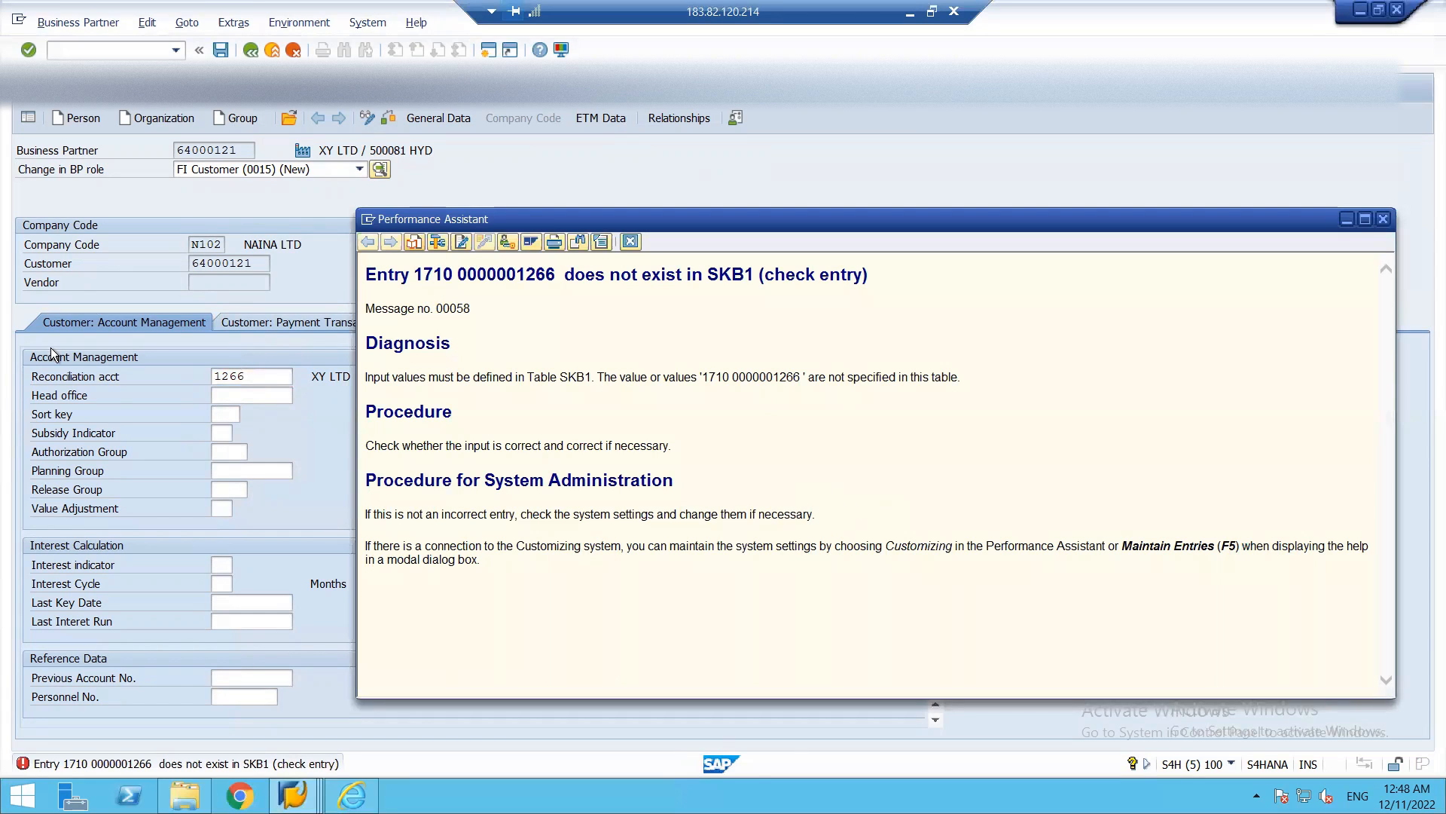
{"action": "left_click", "coordinate": [1383, 220]}
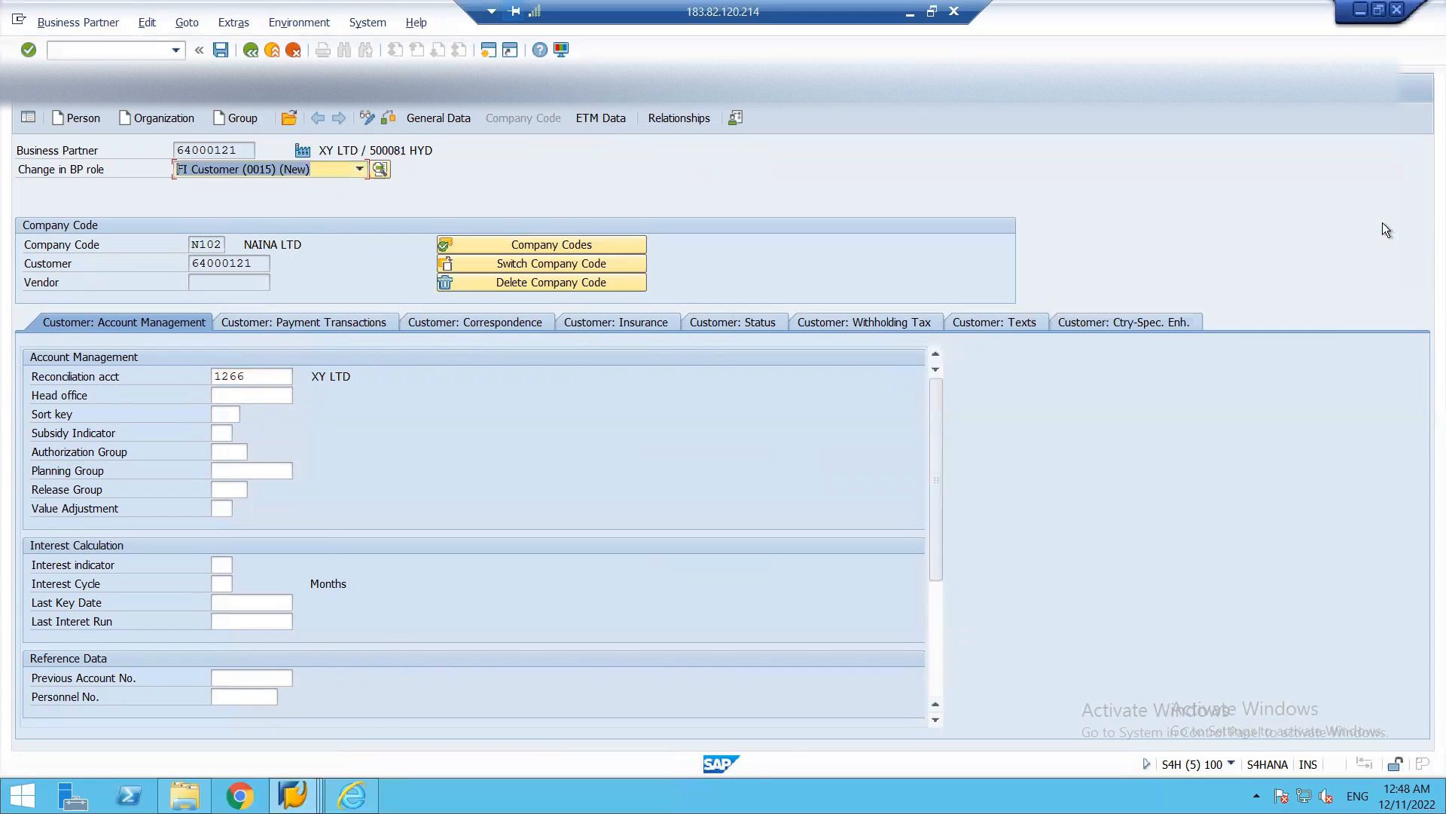
- Leave the XY LTD business partner without saving and restart transaction BP
{"action": "left_click", "coordinate": [250, 51]}
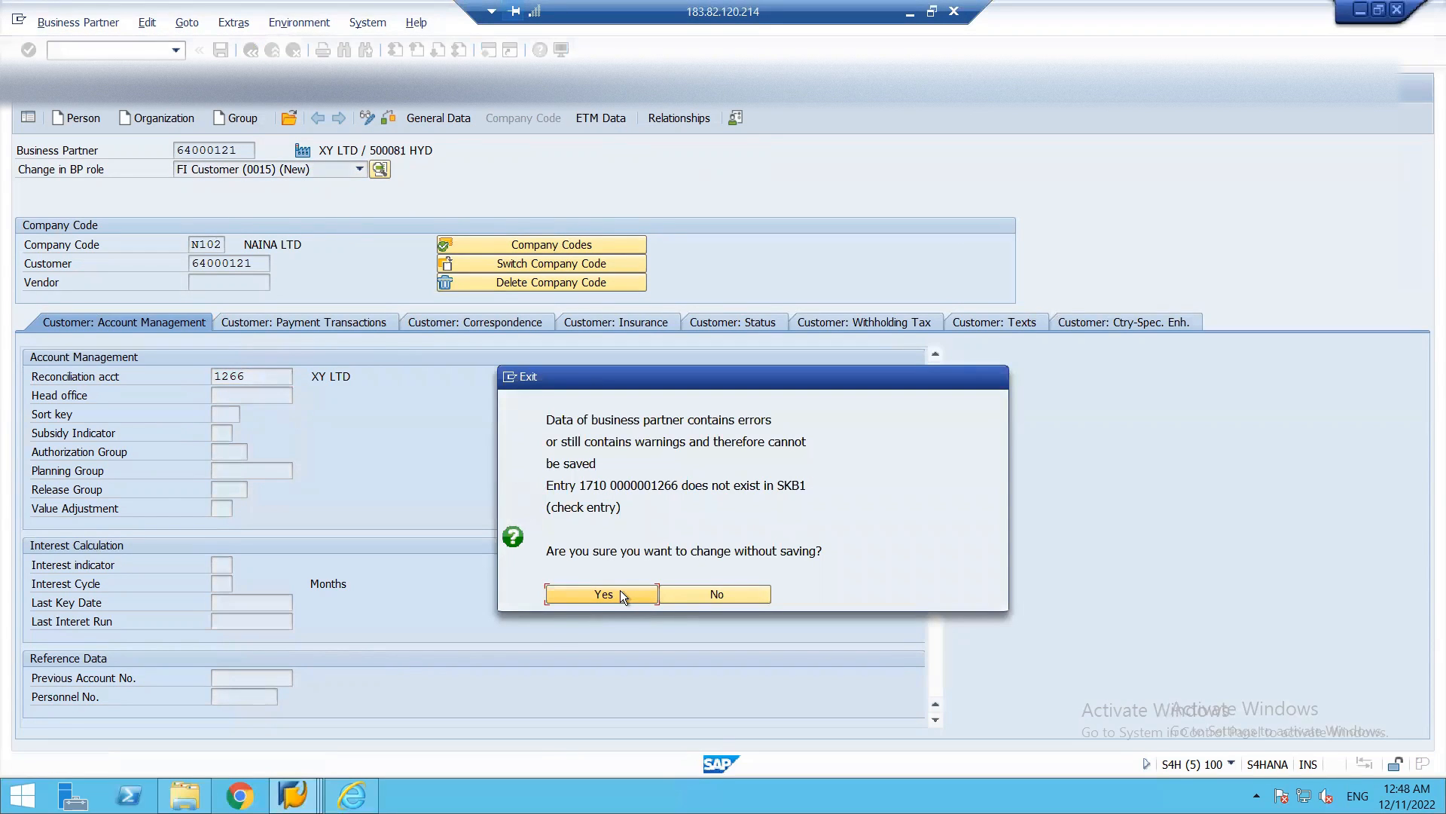
{"action": "left_click", "coordinate": [595, 594]}
{"action": "left_click", "coordinate": [118, 46]}
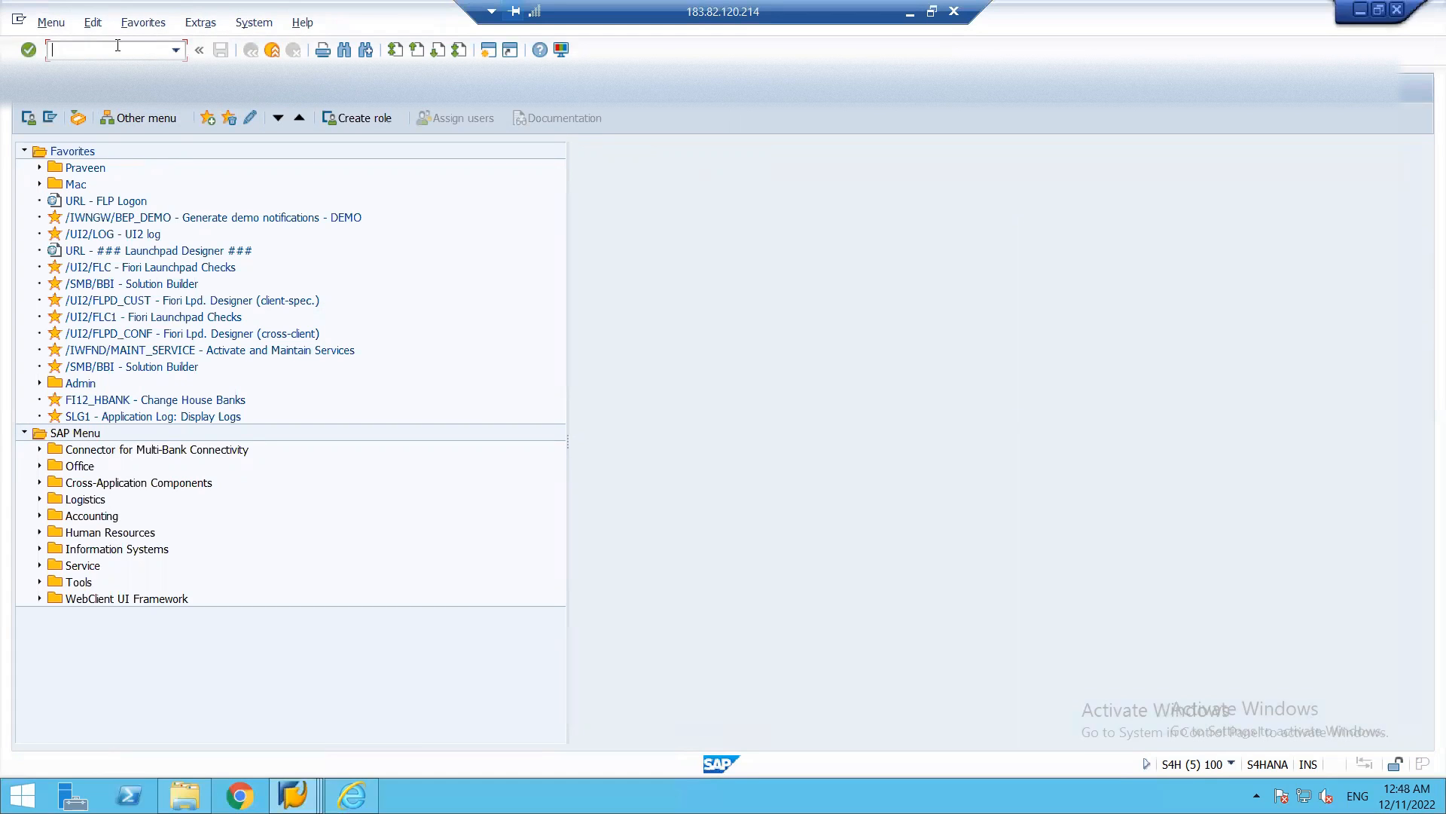
{"action": "type", "text": "bp"}
{"action": "key", "text": "Return"}
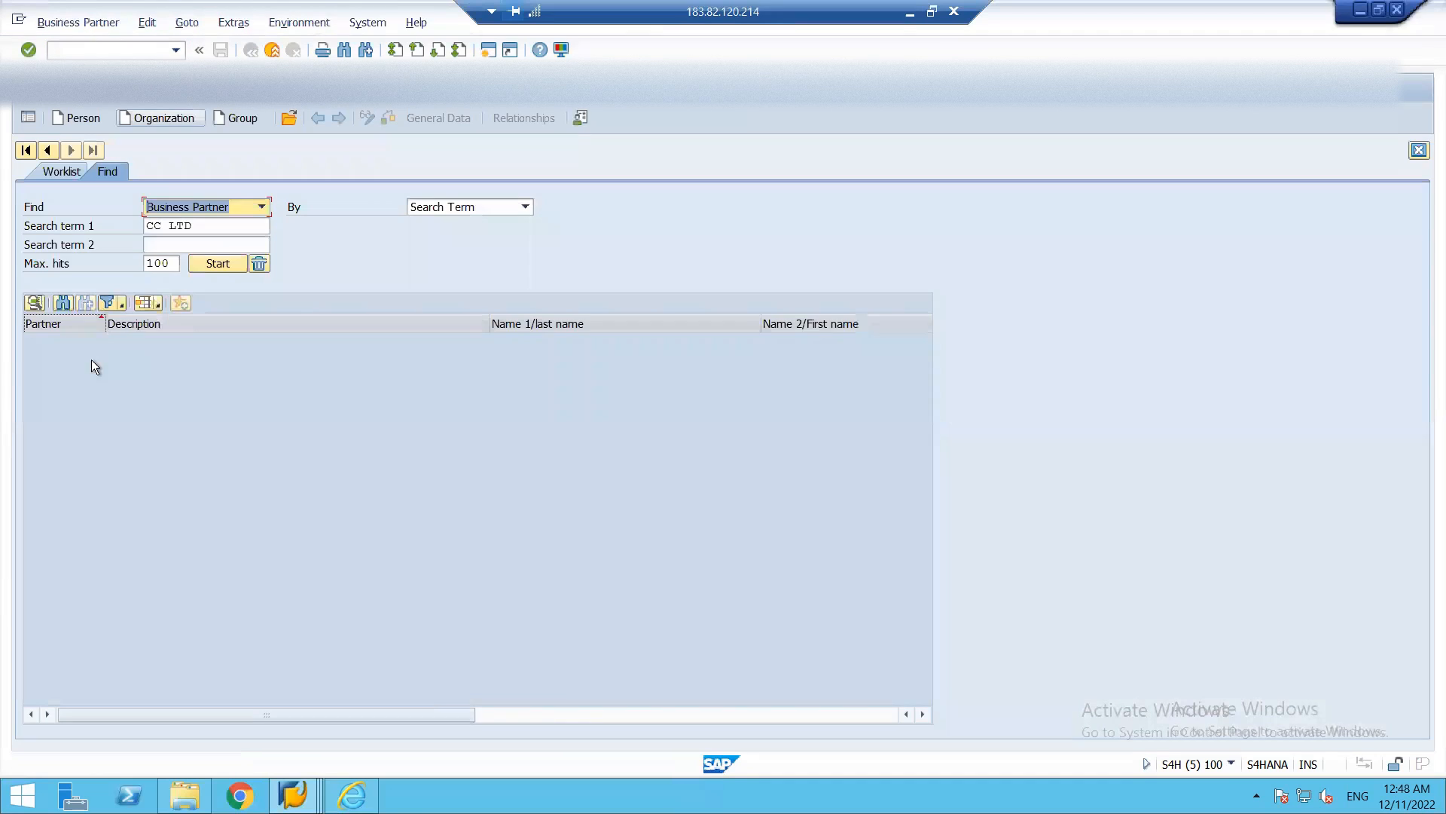
- Search the business partners by search term XY
{"action": "left_click", "coordinate": [204, 231]}
{"action": "key", "text": "ctrl+a"}
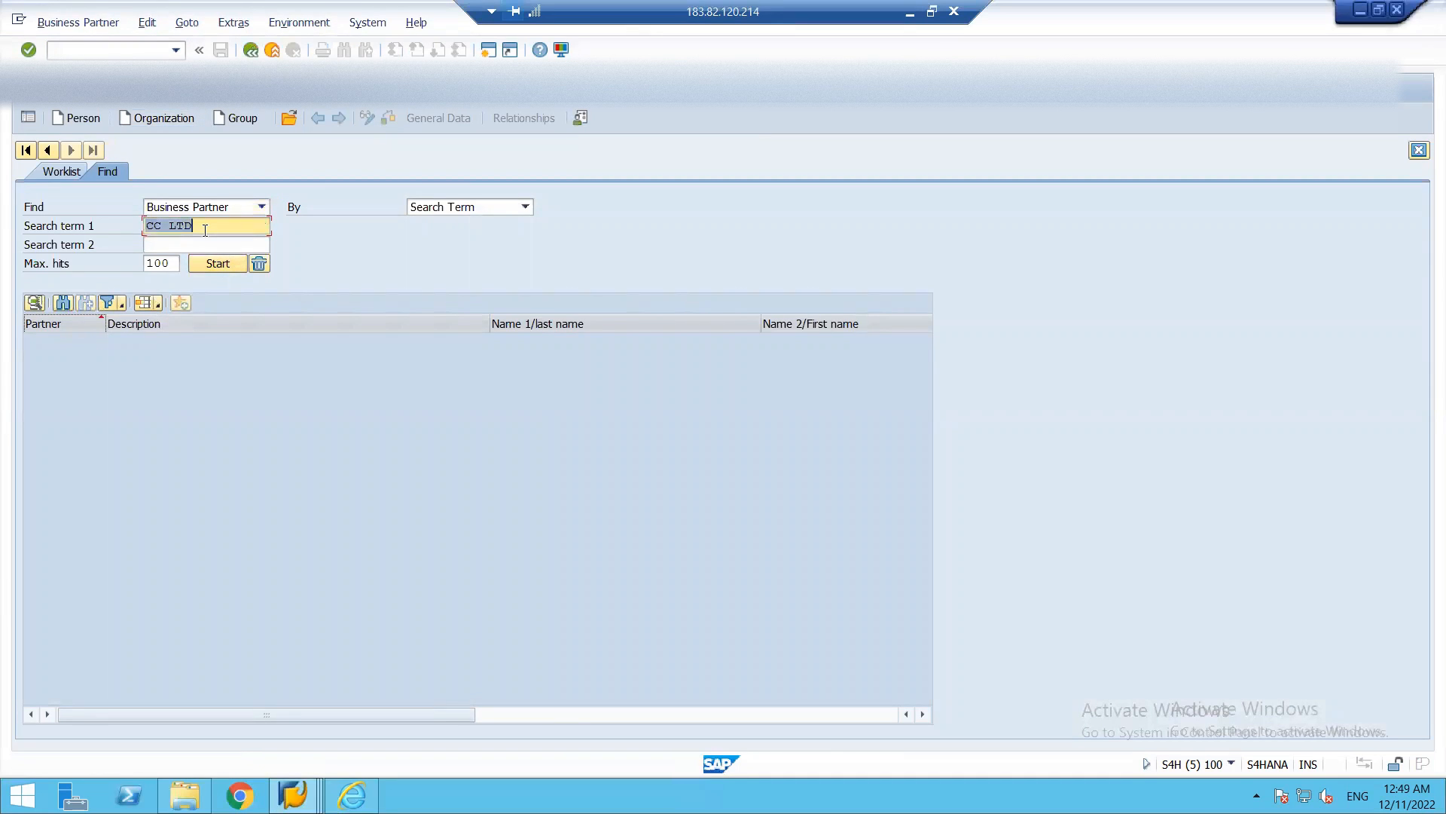
{"action": "type", "text": "xy"}
{"action": "key", "text": "Return"}
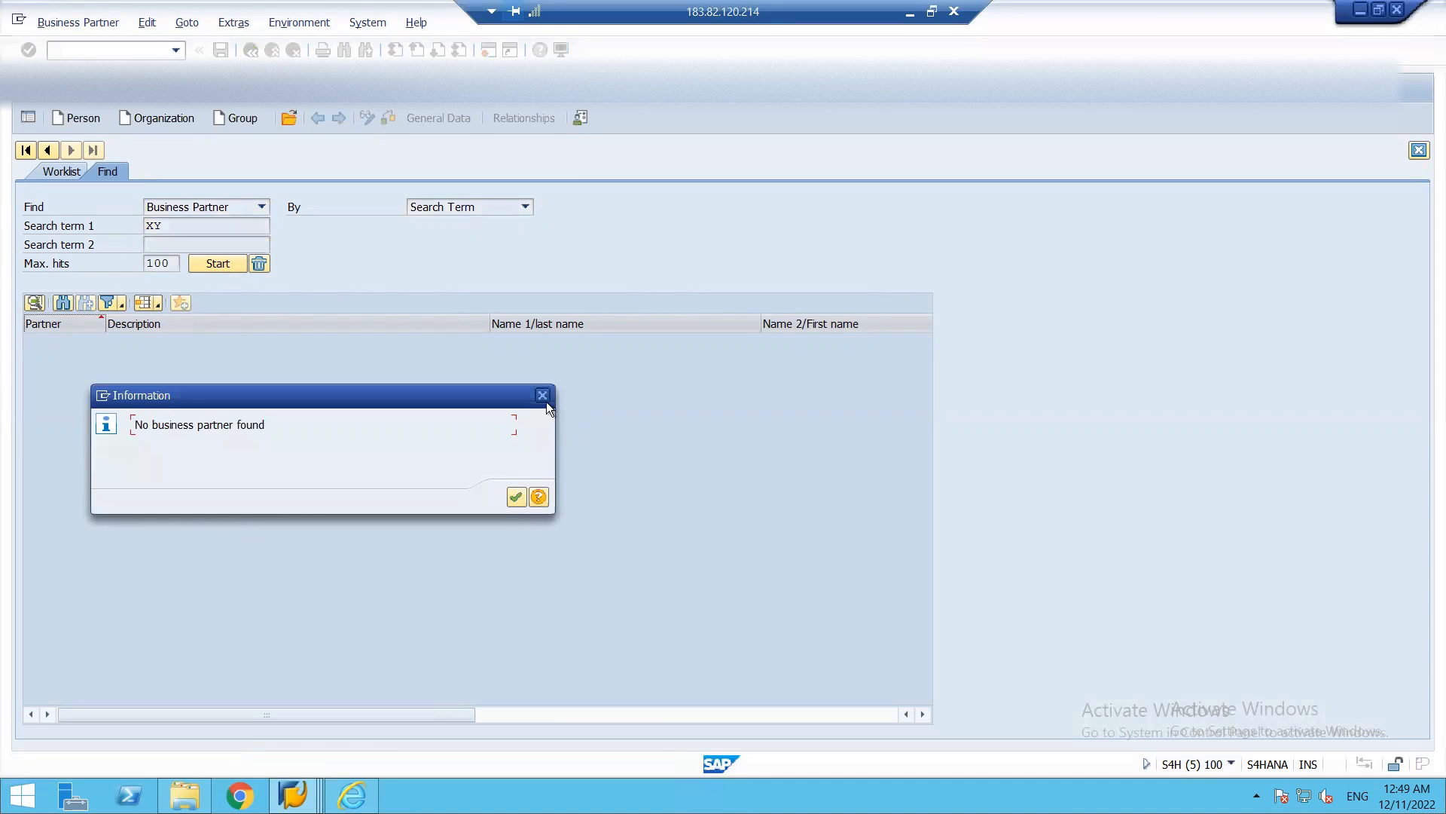
{"action": "left_click", "coordinate": [542, 395]}
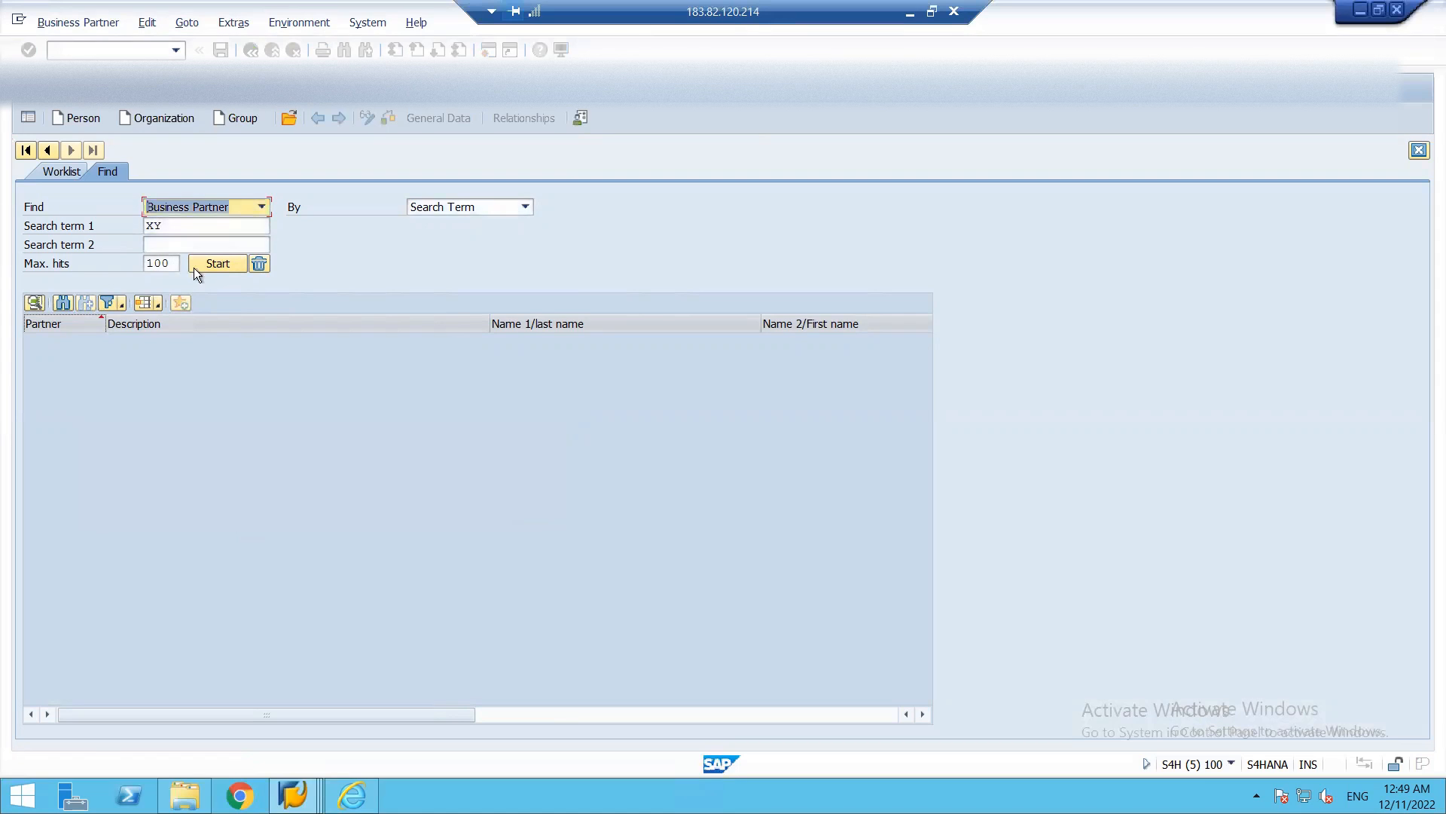
{"action": "left_click", "coordinate": [209, 268]}
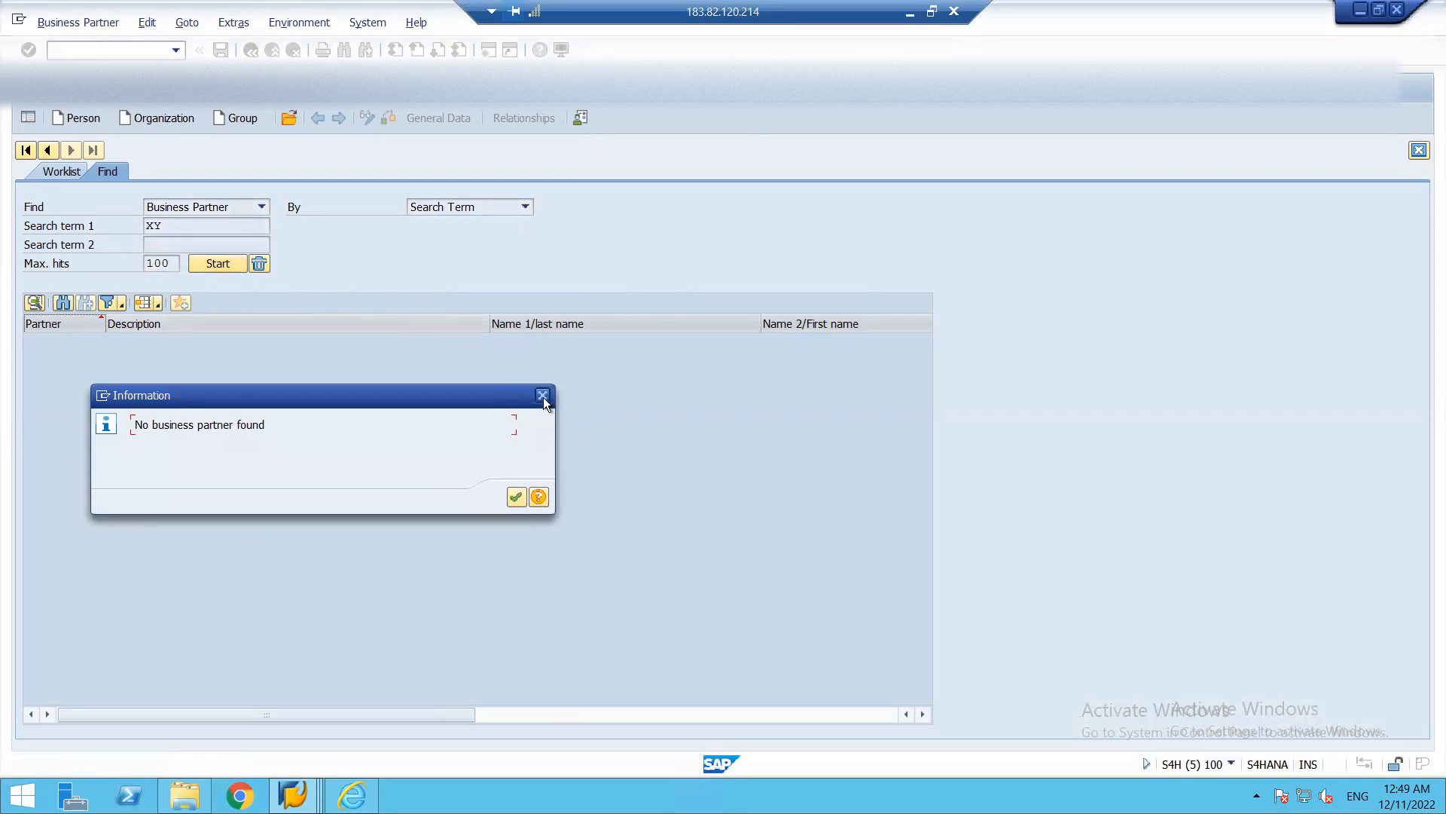
{"action": "left_click", "coordinate": [542, 395]}
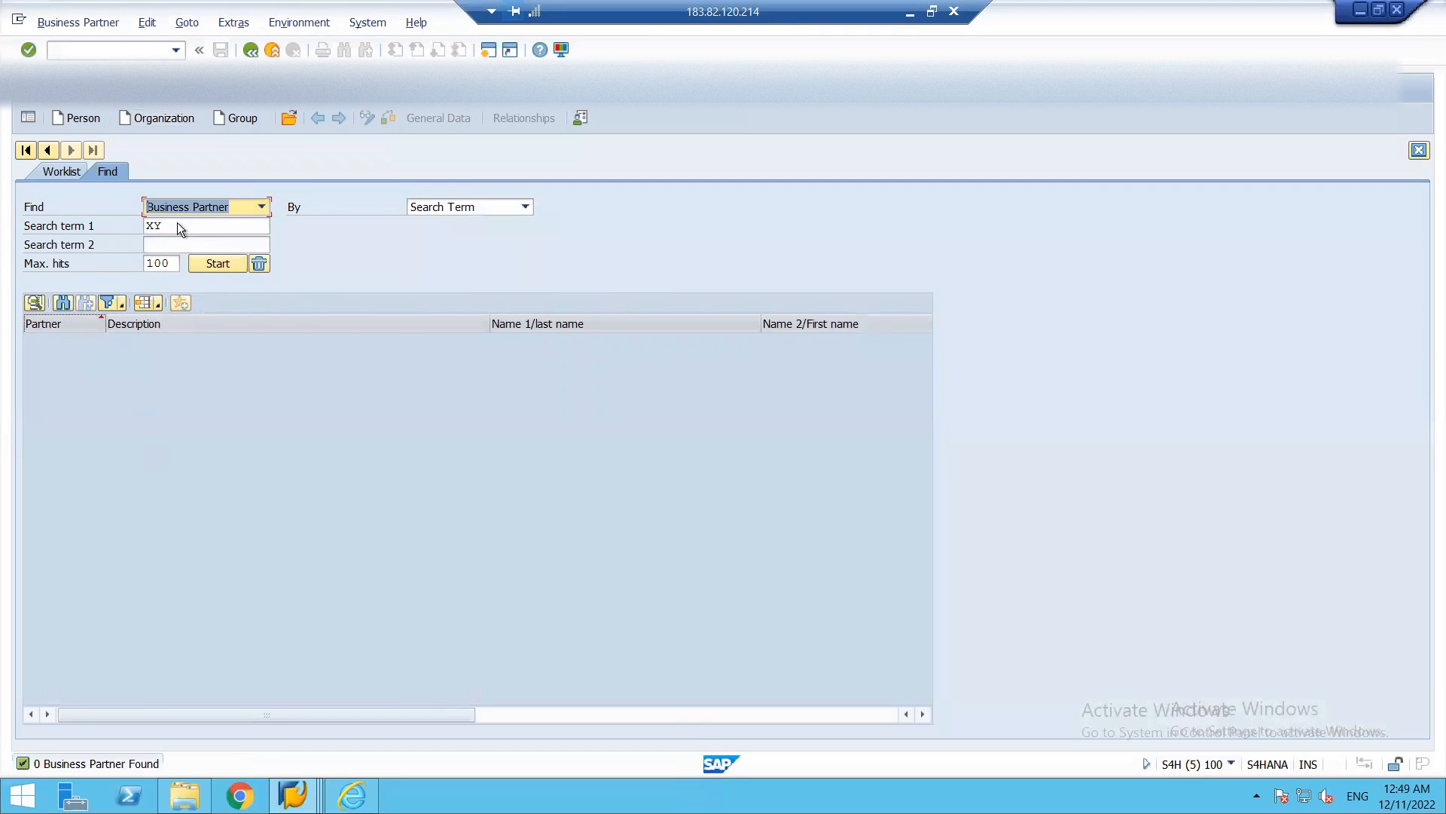
- Extend the search term to XY LTD, run the search and open the XY LTD business partner
{"action": "left_click", "coordinate": [179, 225]}
{"action": "type", "text": "LTD"}
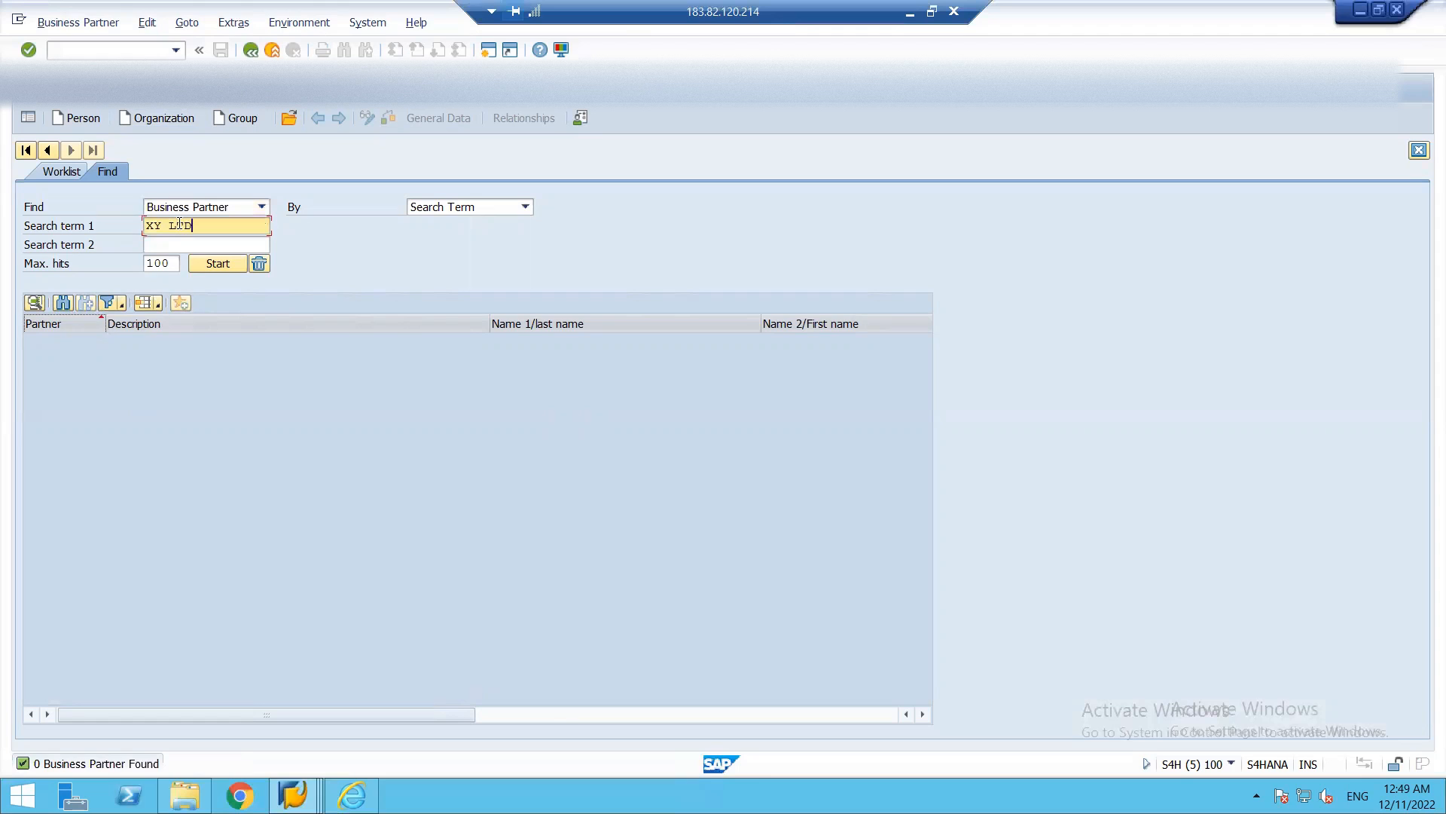
{"action": "key", "text": "Return"}
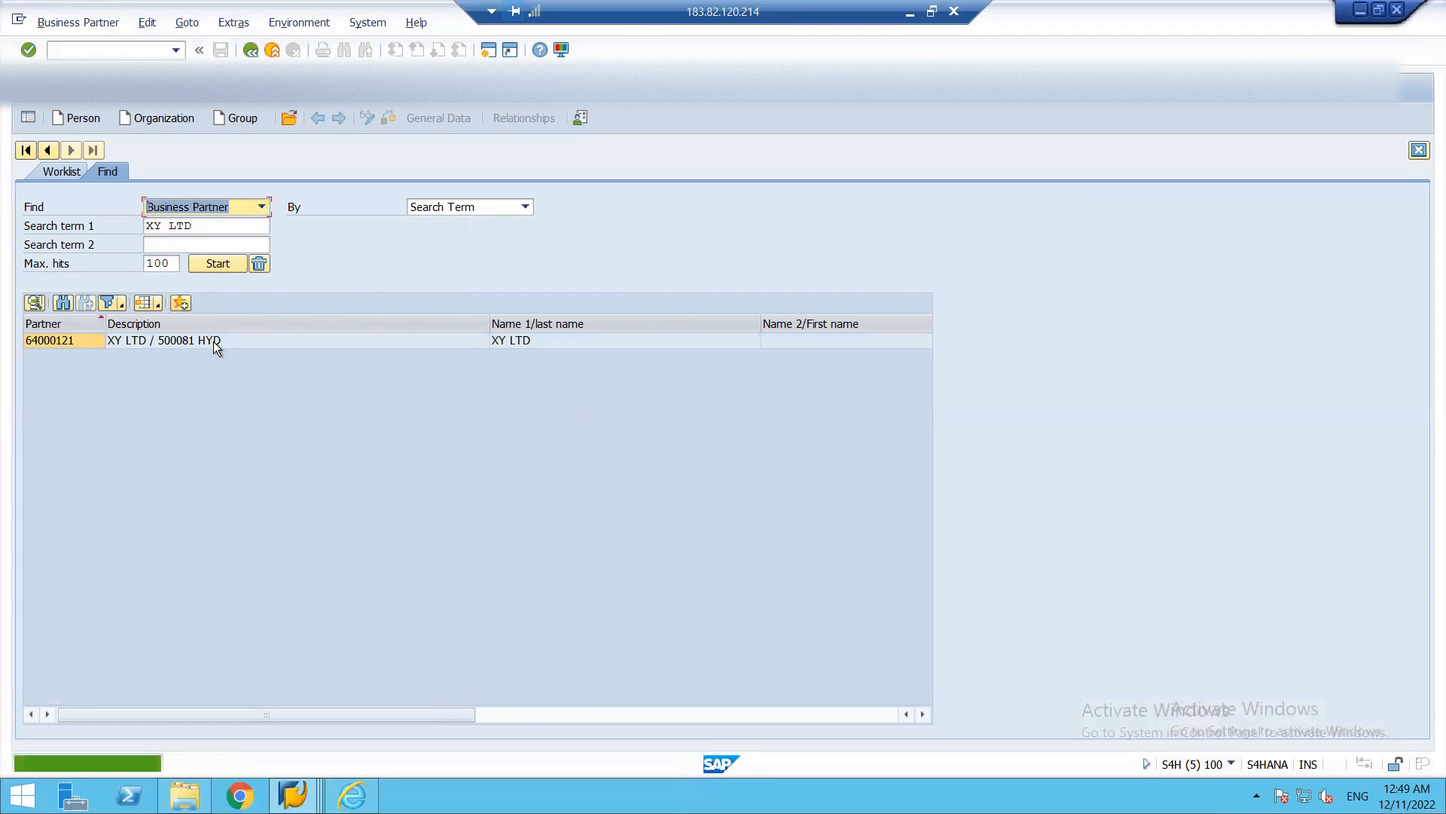
{"action": "left_click", "coordinate": [215, 341]}
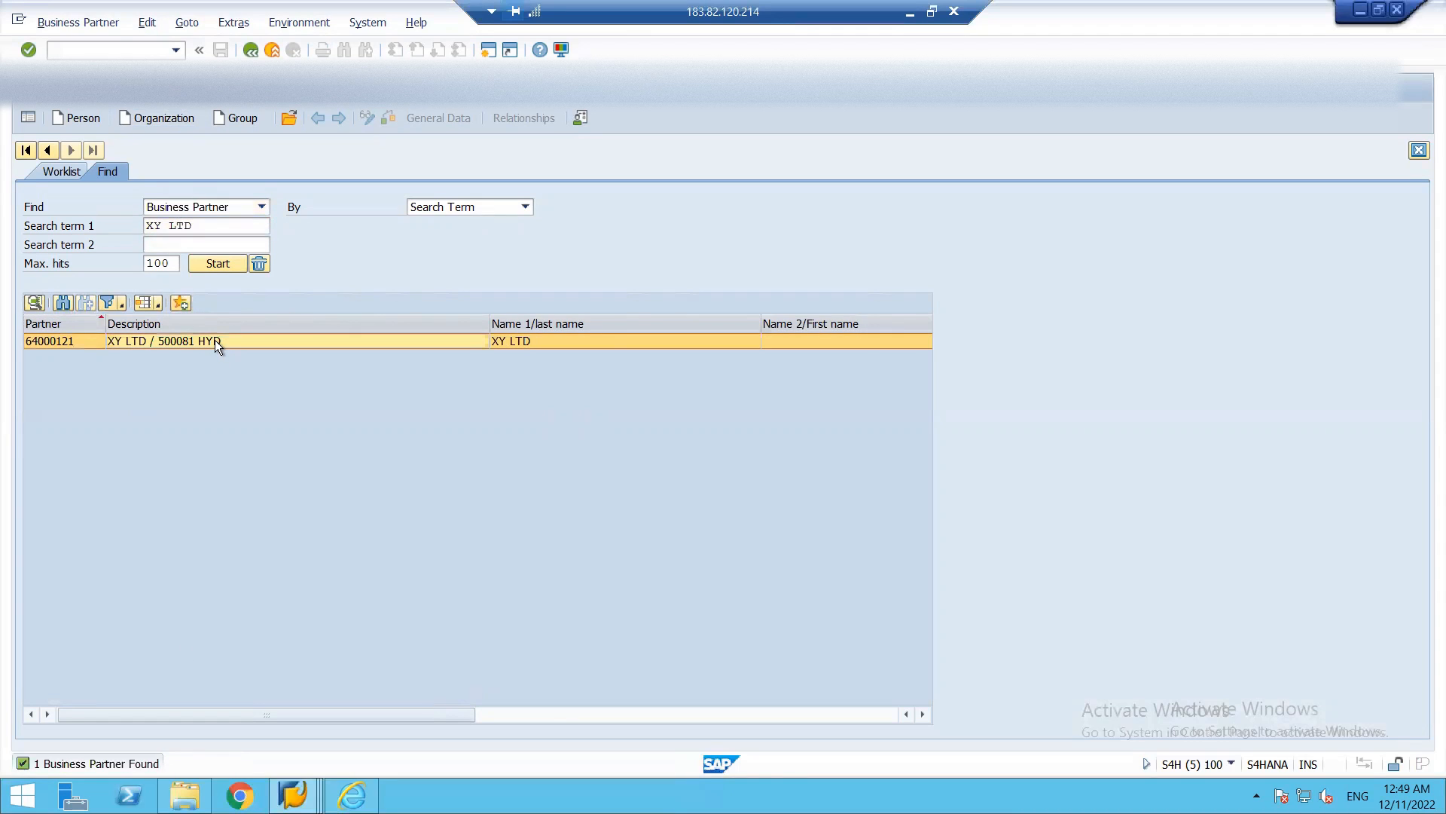
{"action": "double_click", "coordinate": [265, 346]}
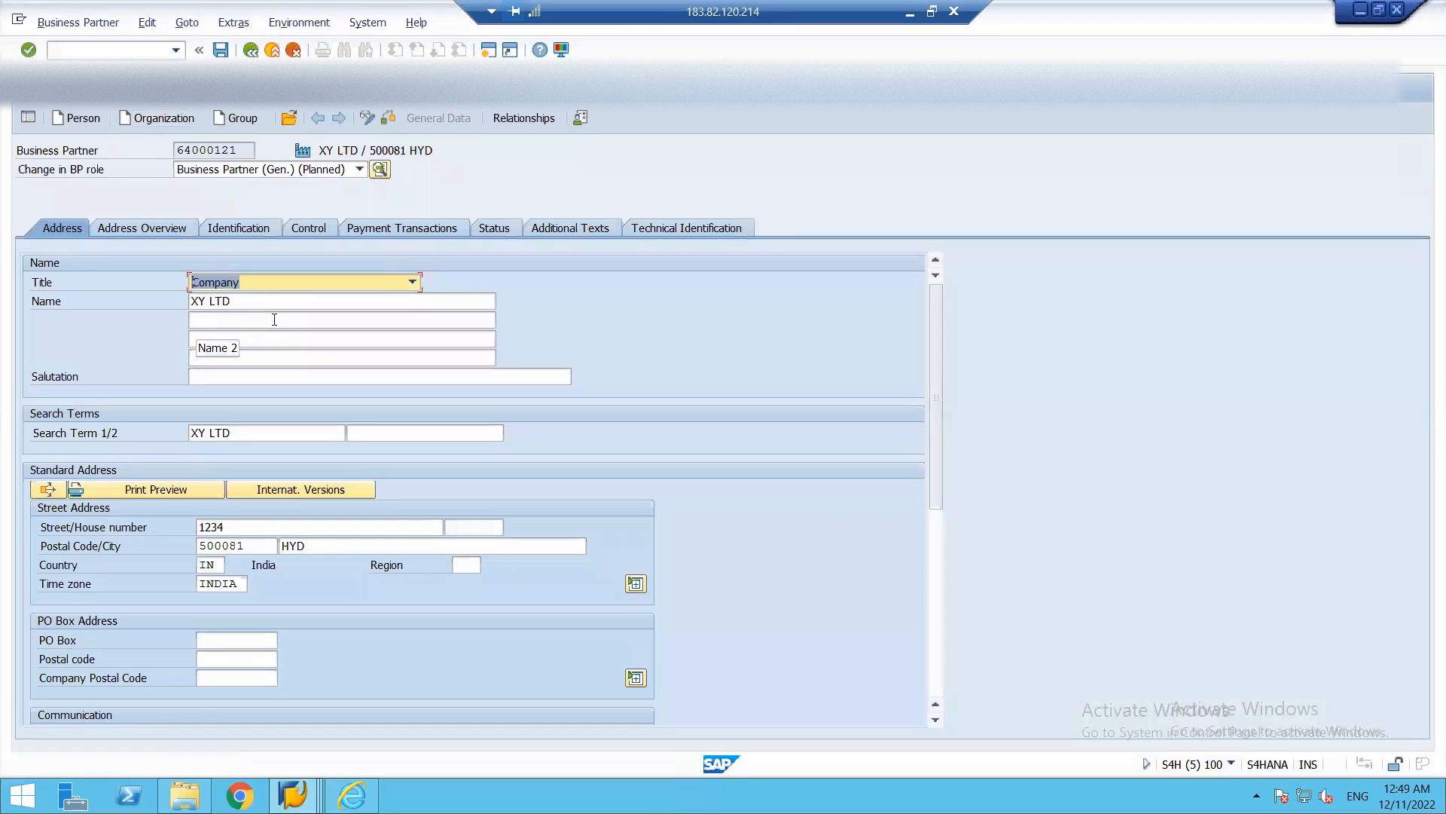
- Save the XY LTD business partner in the Business Partner (Gen.) role
{"action": "left_click", "coordinate": [97, 25]}
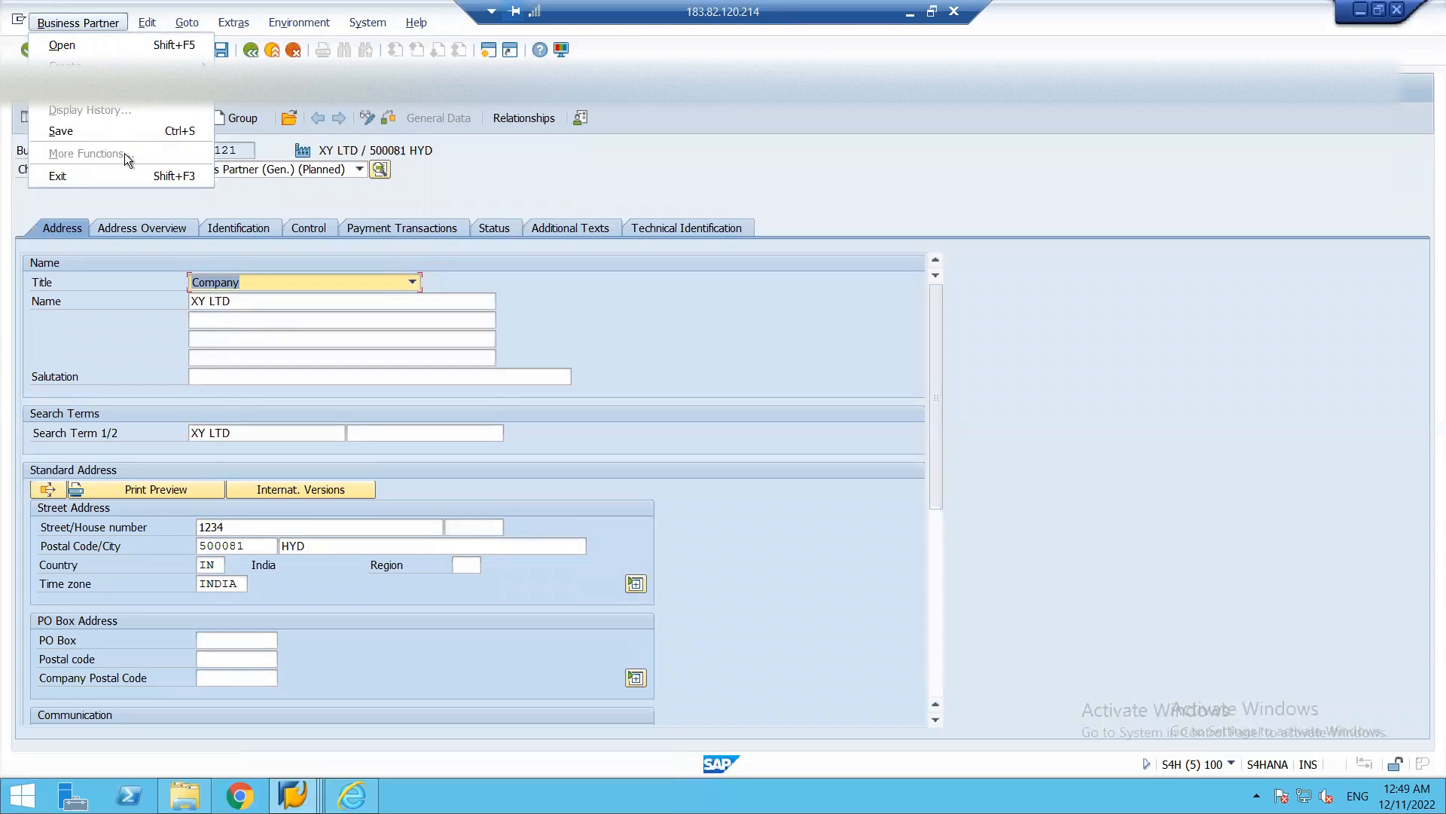
{"action": "left_click", "coordinate": [121, 131]}
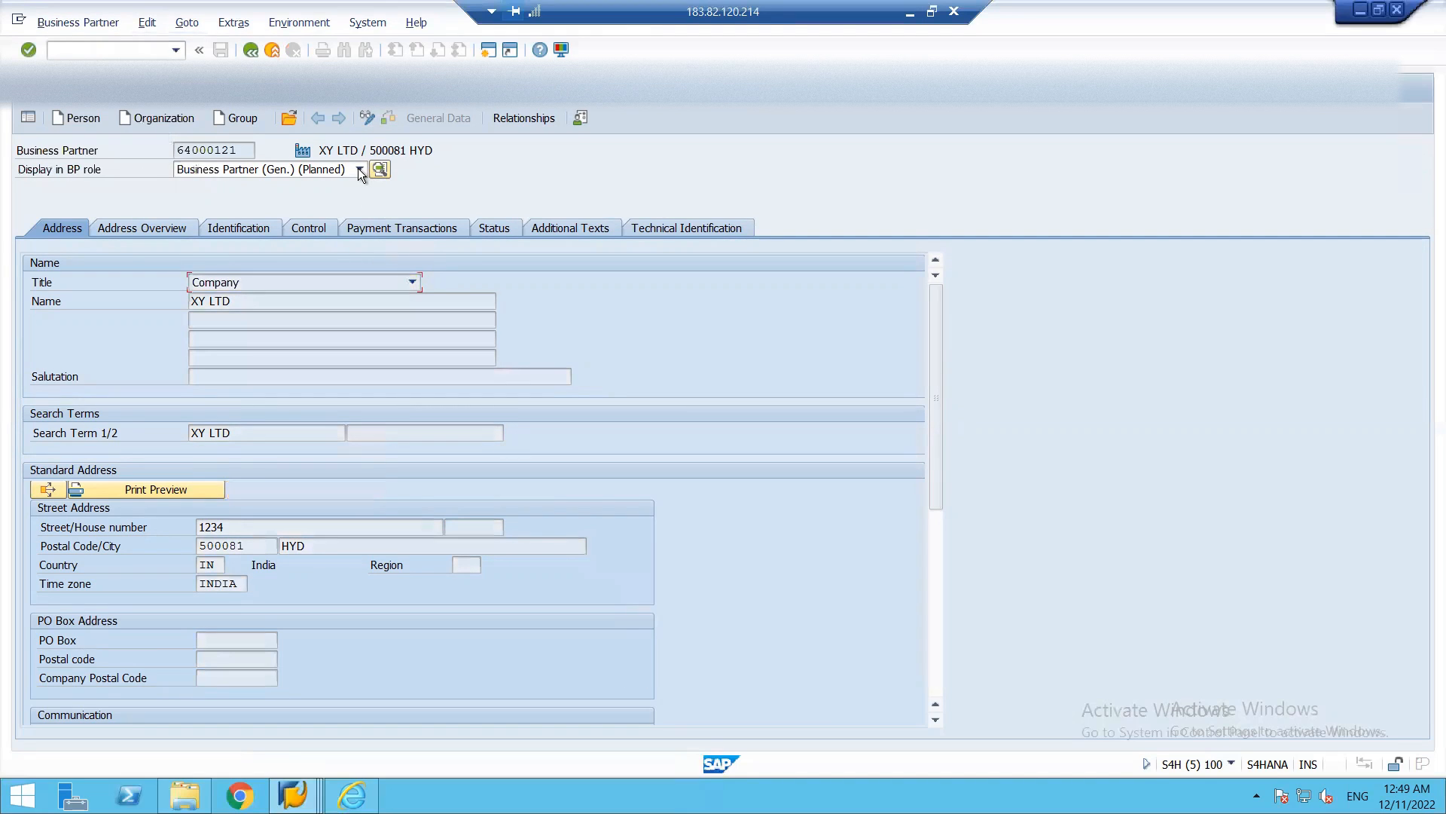
{"action": "left_click", "coordinate": [83, 28]}
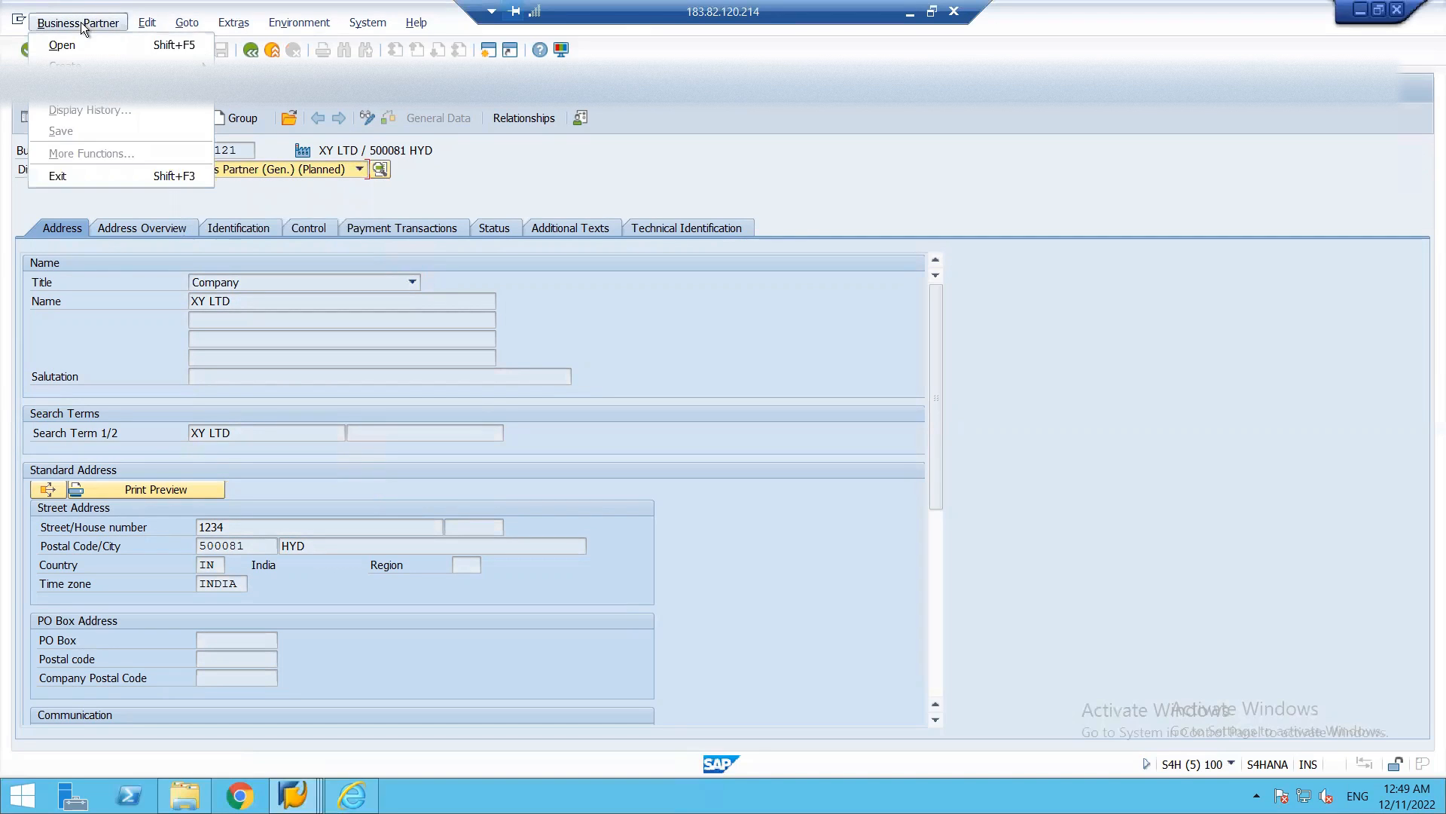
{"action": "key", "text": "Escape"}
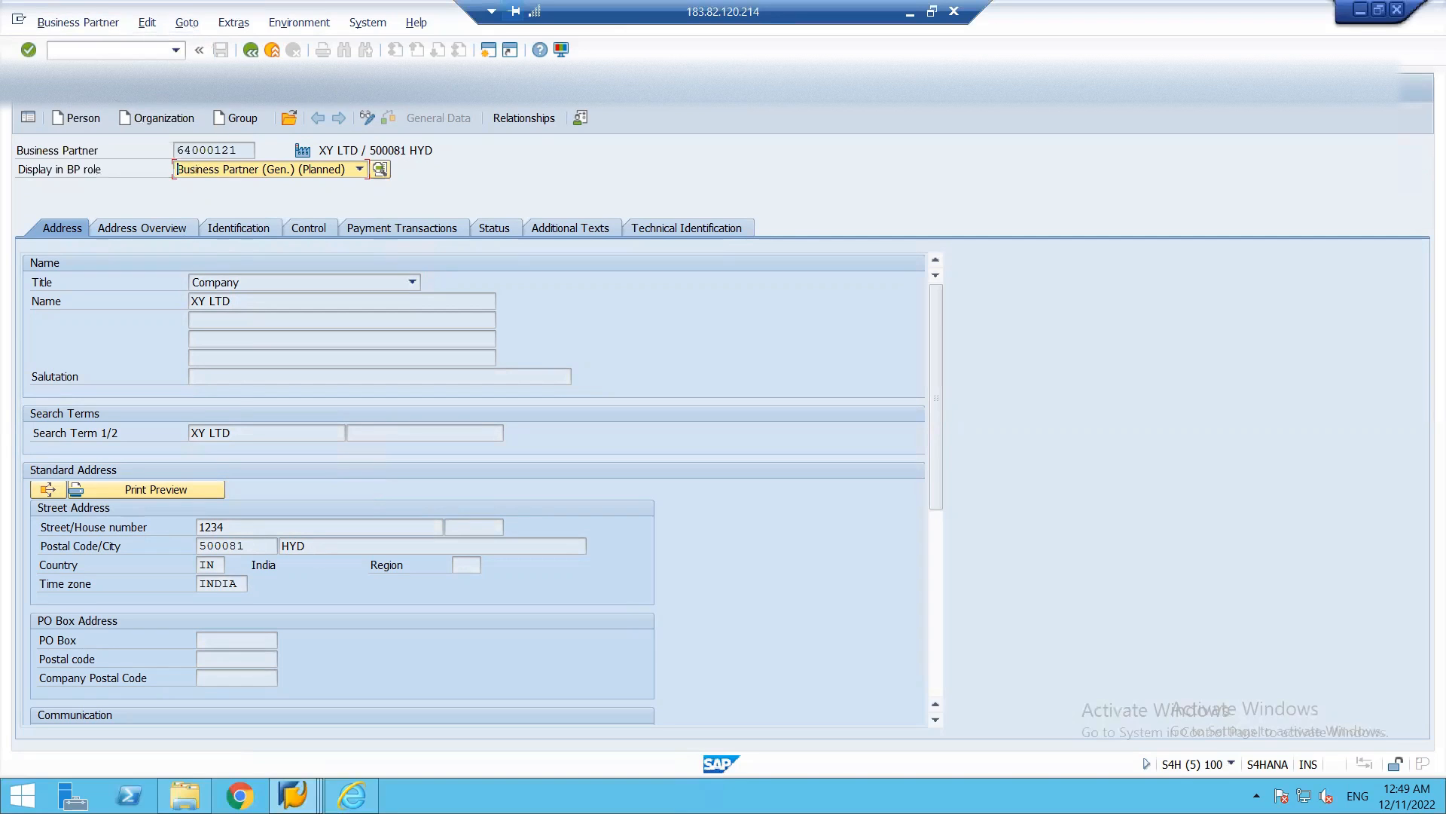
{"action": "left_click", "coordinate": [101, 25]}
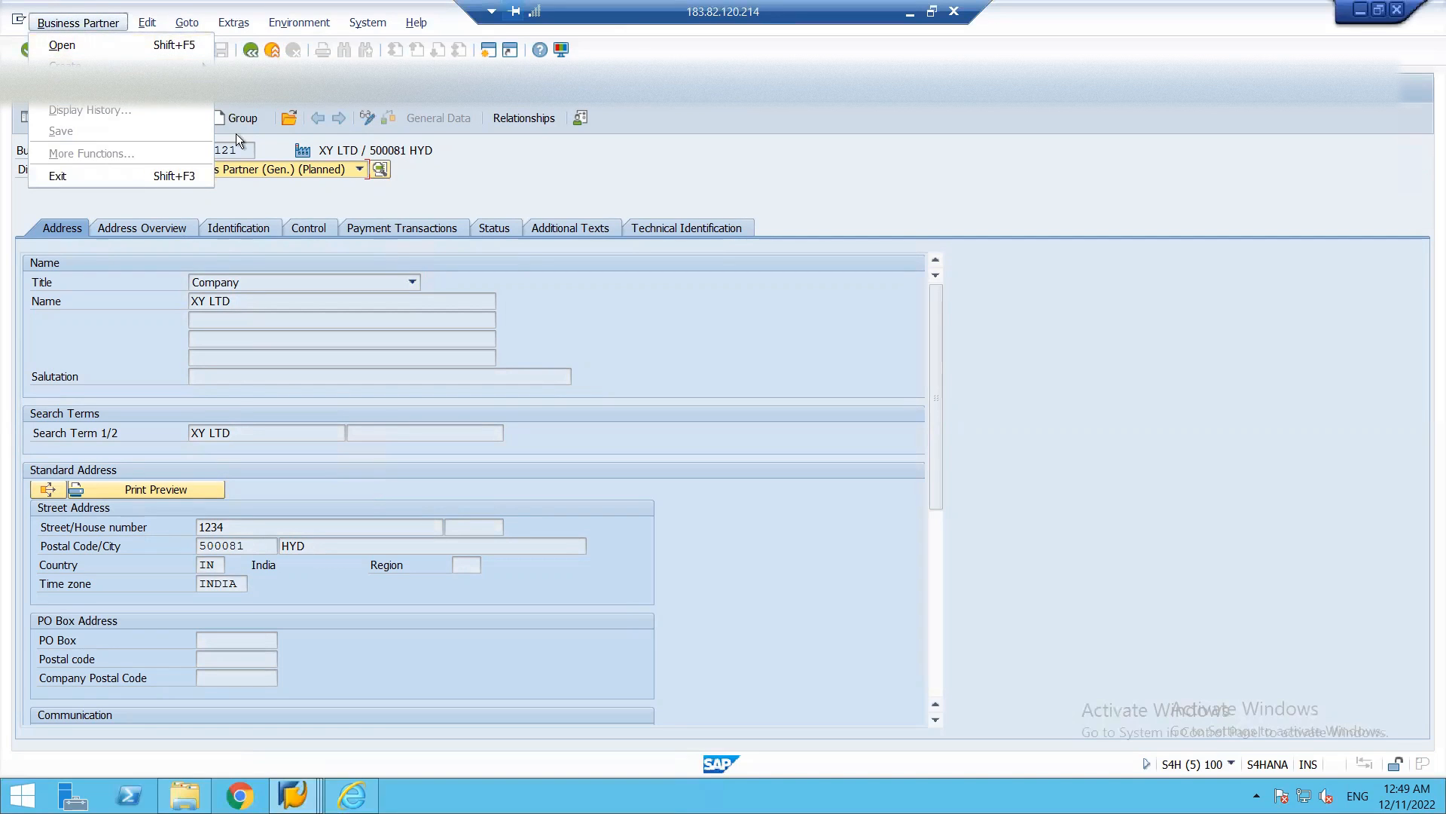
{"action": "left_click", "coordinate": [410, 180]}
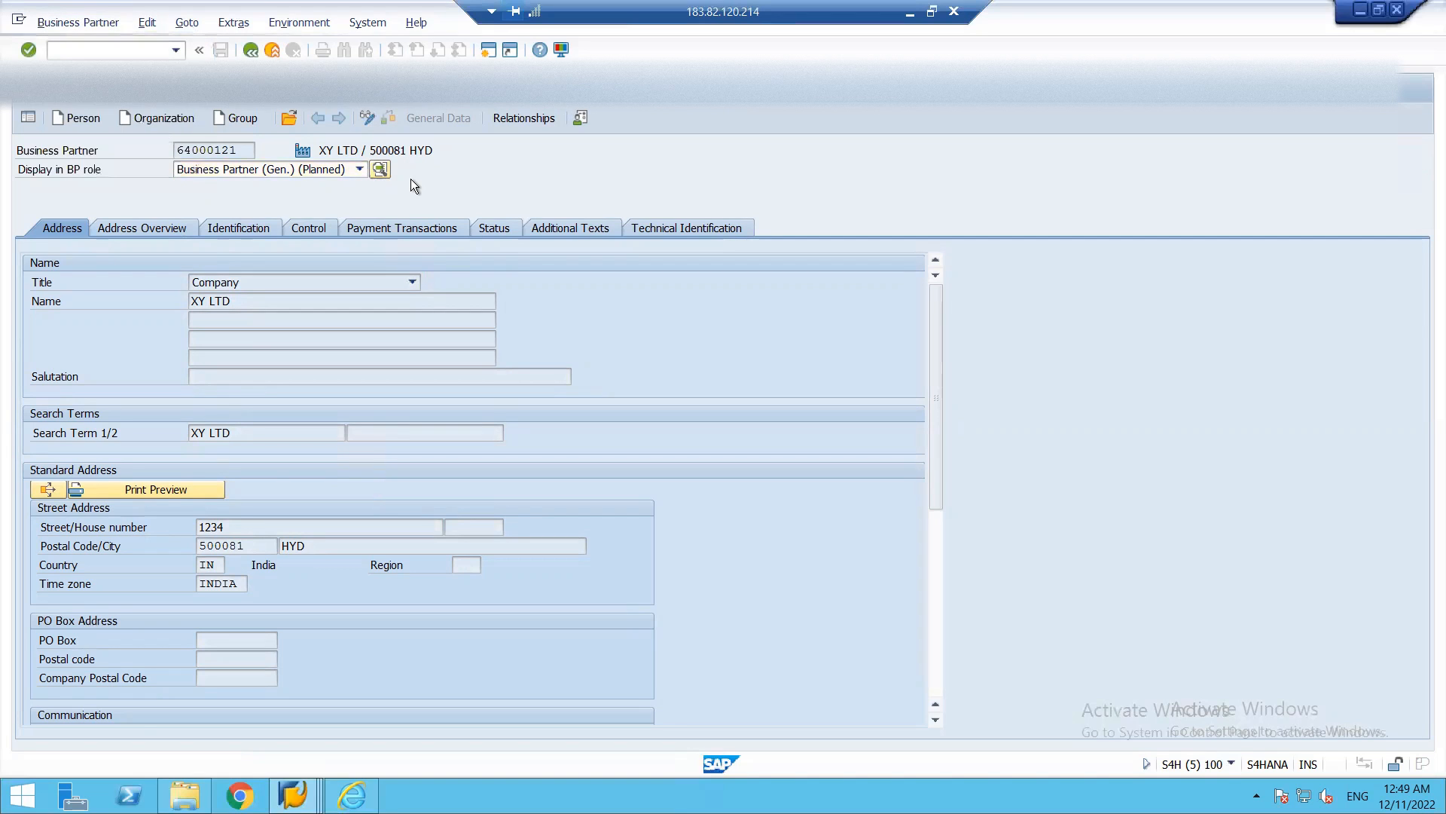
- Switch XY LTD to change mode and select the FI Customer (0015) role for it
{"action": "key", "text": "F6"}
{"action": "left_click", "coordinate": [359, 170]}
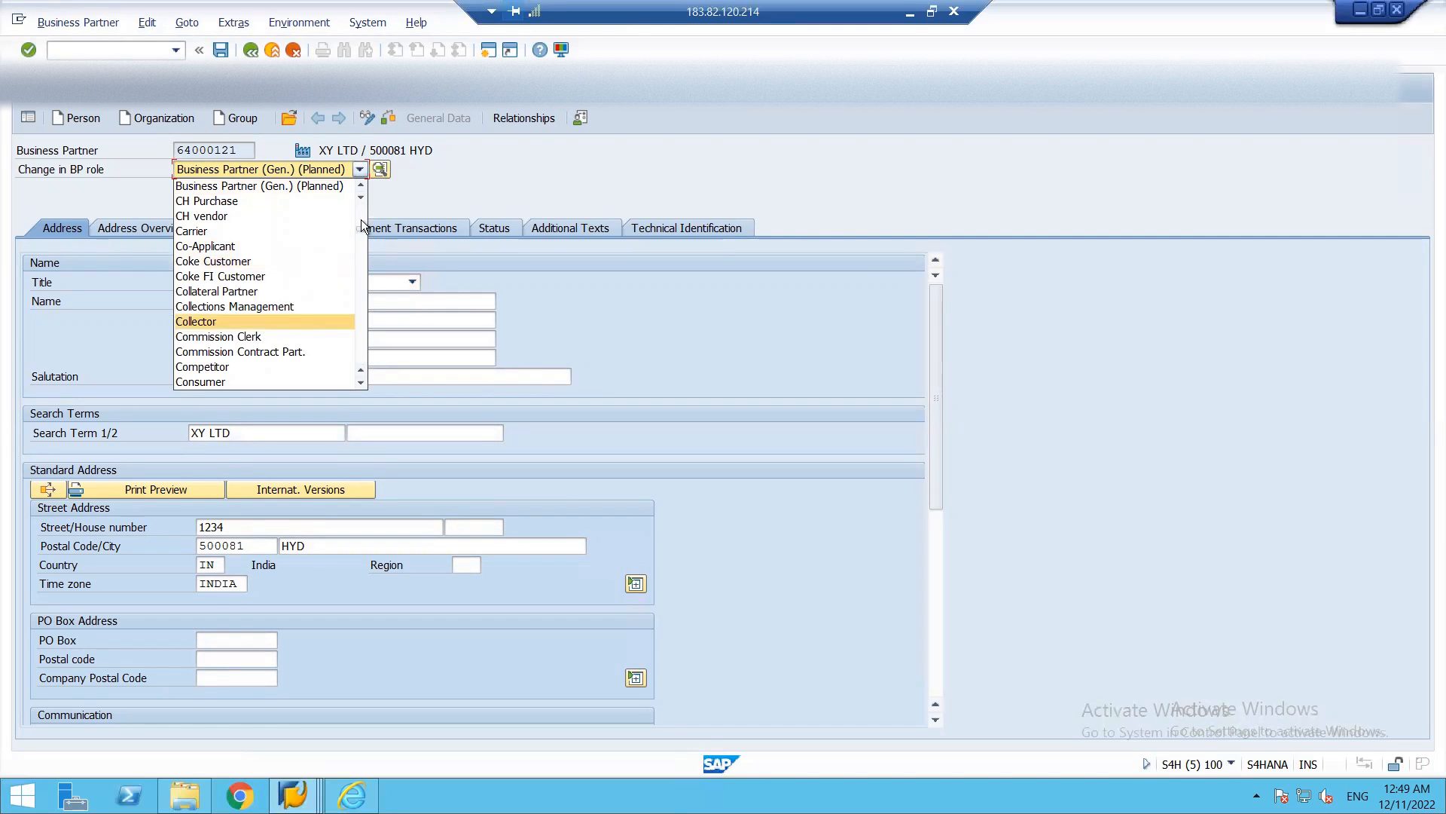
{"action": "scroll", "coordinate": [361, 229], "scroll_direction": "down", "scroll_amount": 20}
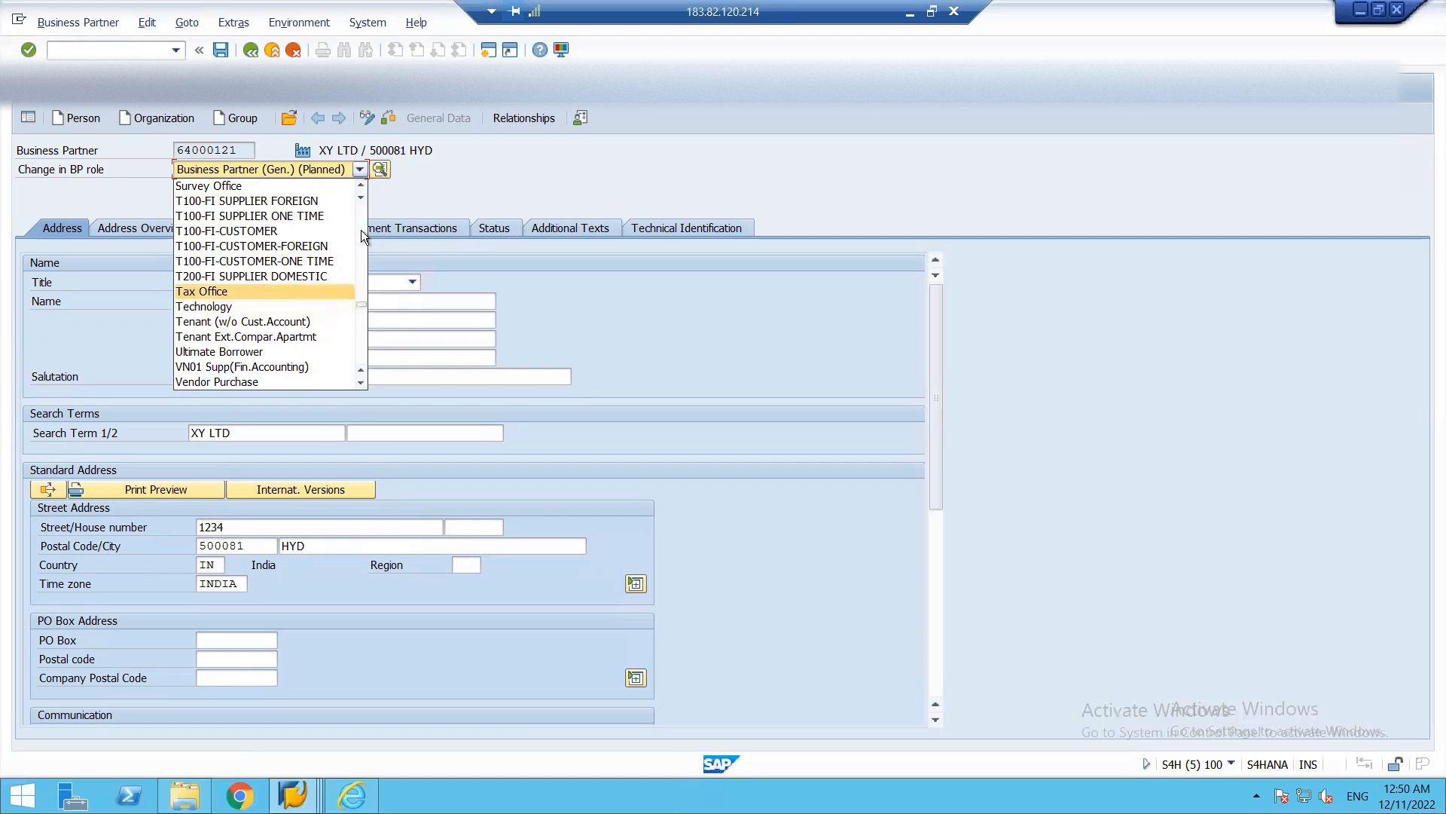
{"action": "mouse_move", "coordinate": [361, 304]}
{"action": "left_mouse_down"}
{"action": "mouse_move", "coordinate": [360, 278]}
{"action": "mouse_move", "coordinate": [361, 296]}
{"action": "left_mouse_up"}
{"action": "scroll", "coordinate": [362, 296], "scroll_direction": "down", "scroll_amount": 10}
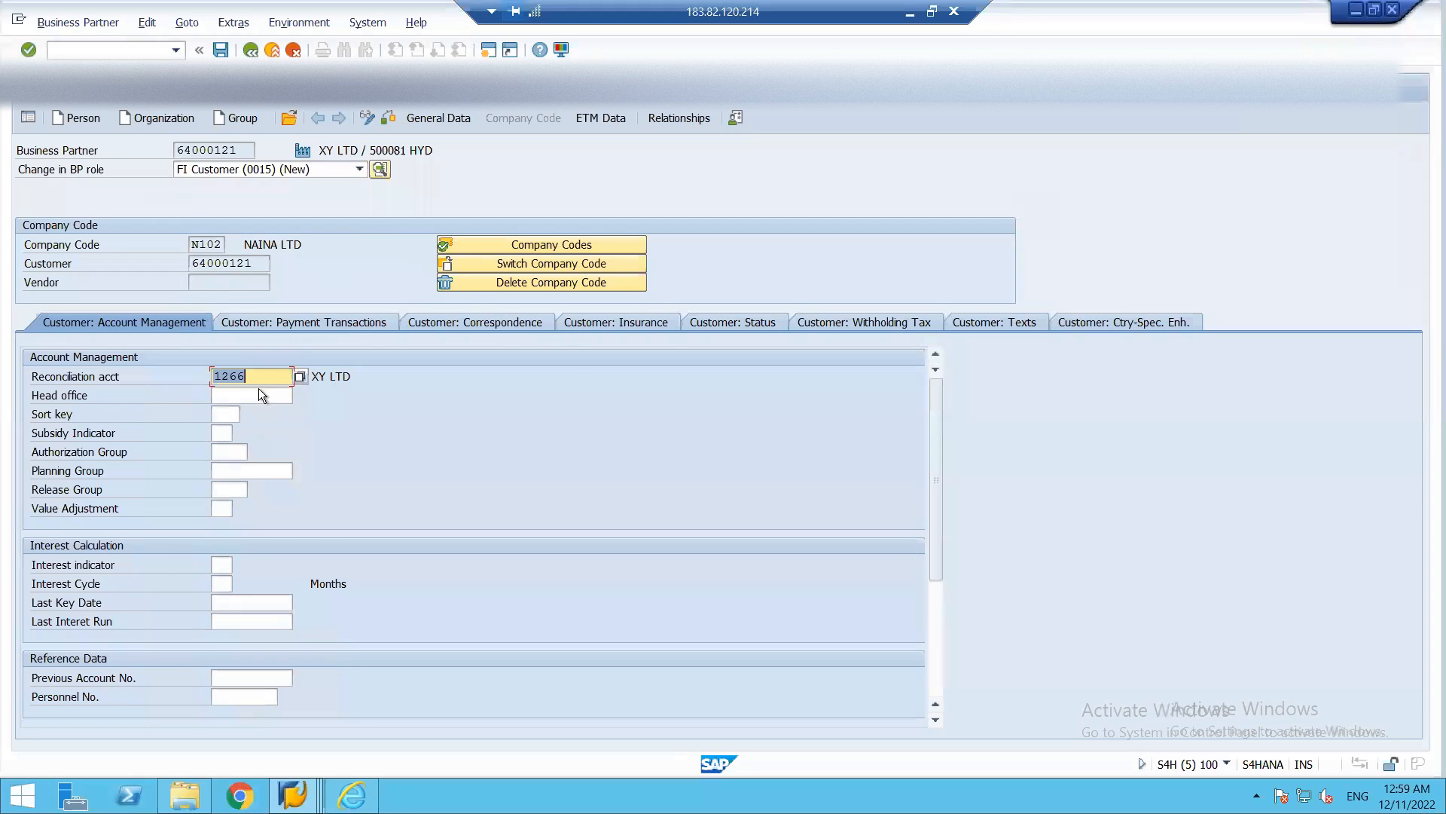
- Save XY LTD with reconciliation account 1266 for company code N102 and leave the business partner
{"action": "left_click", "coordinate": [255, 377]}
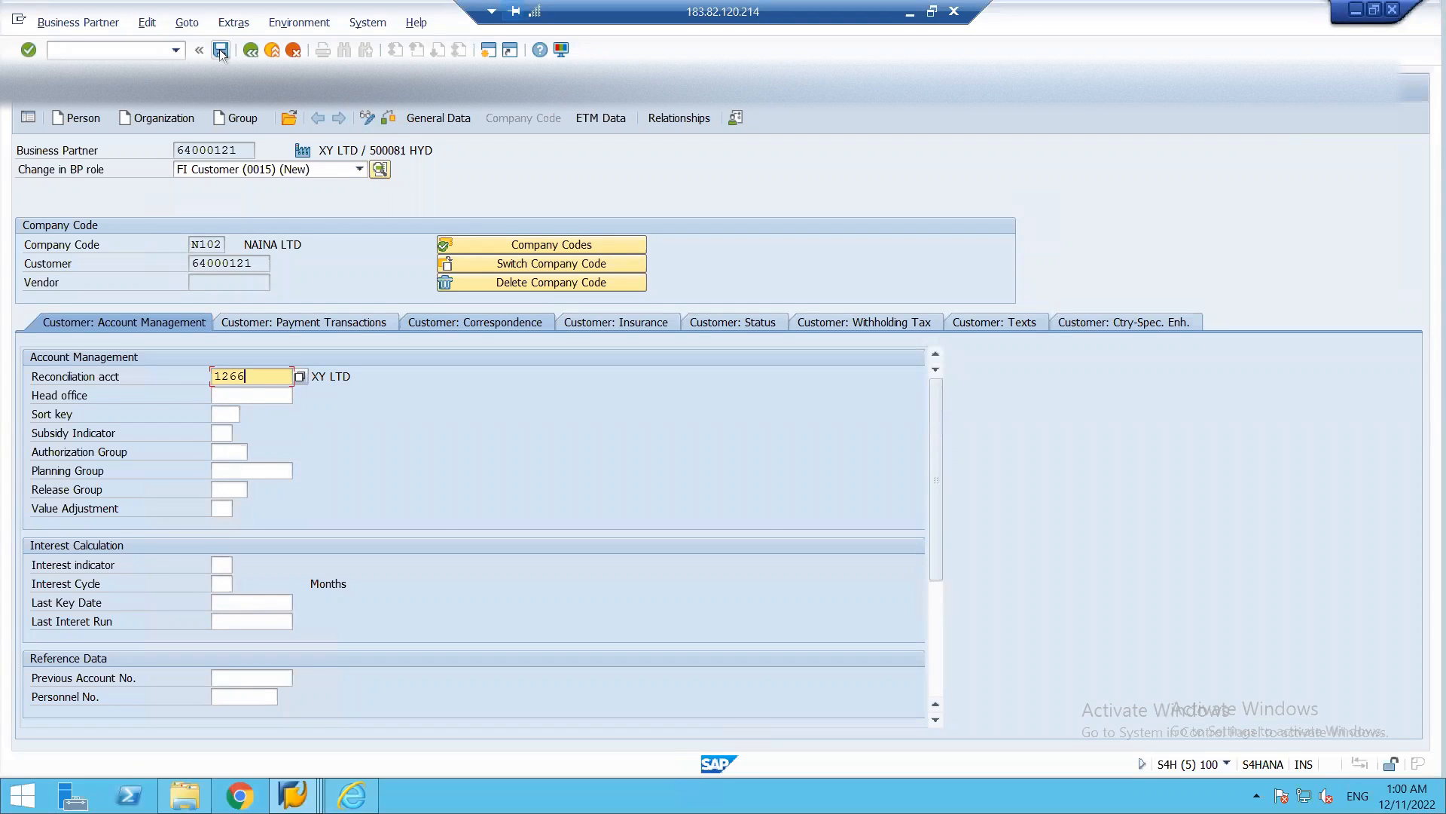
{"action": "left_click", "coordinate": [220, 51]}
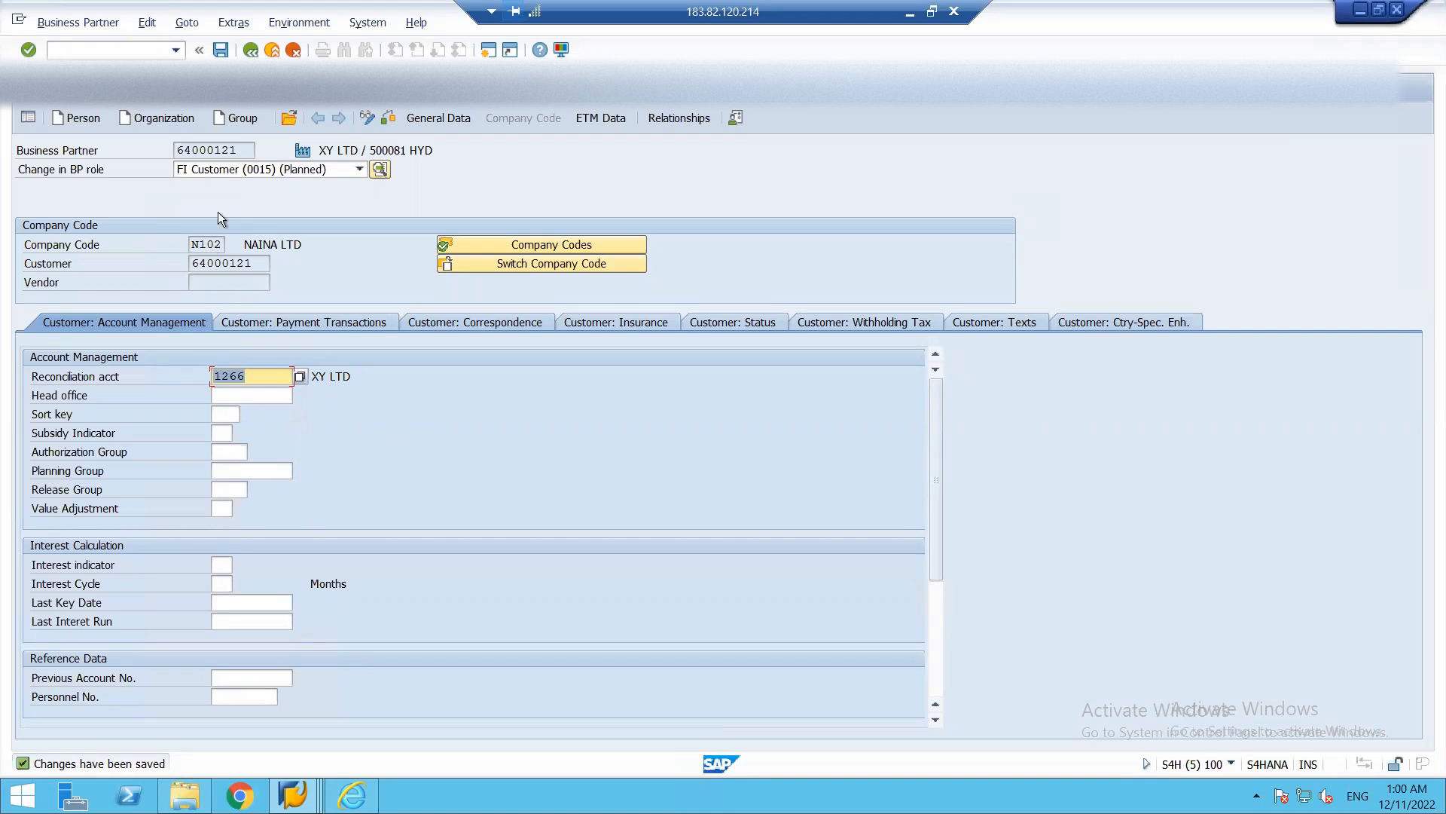
{"action": "left_click", "coordinate": [251, 50]}
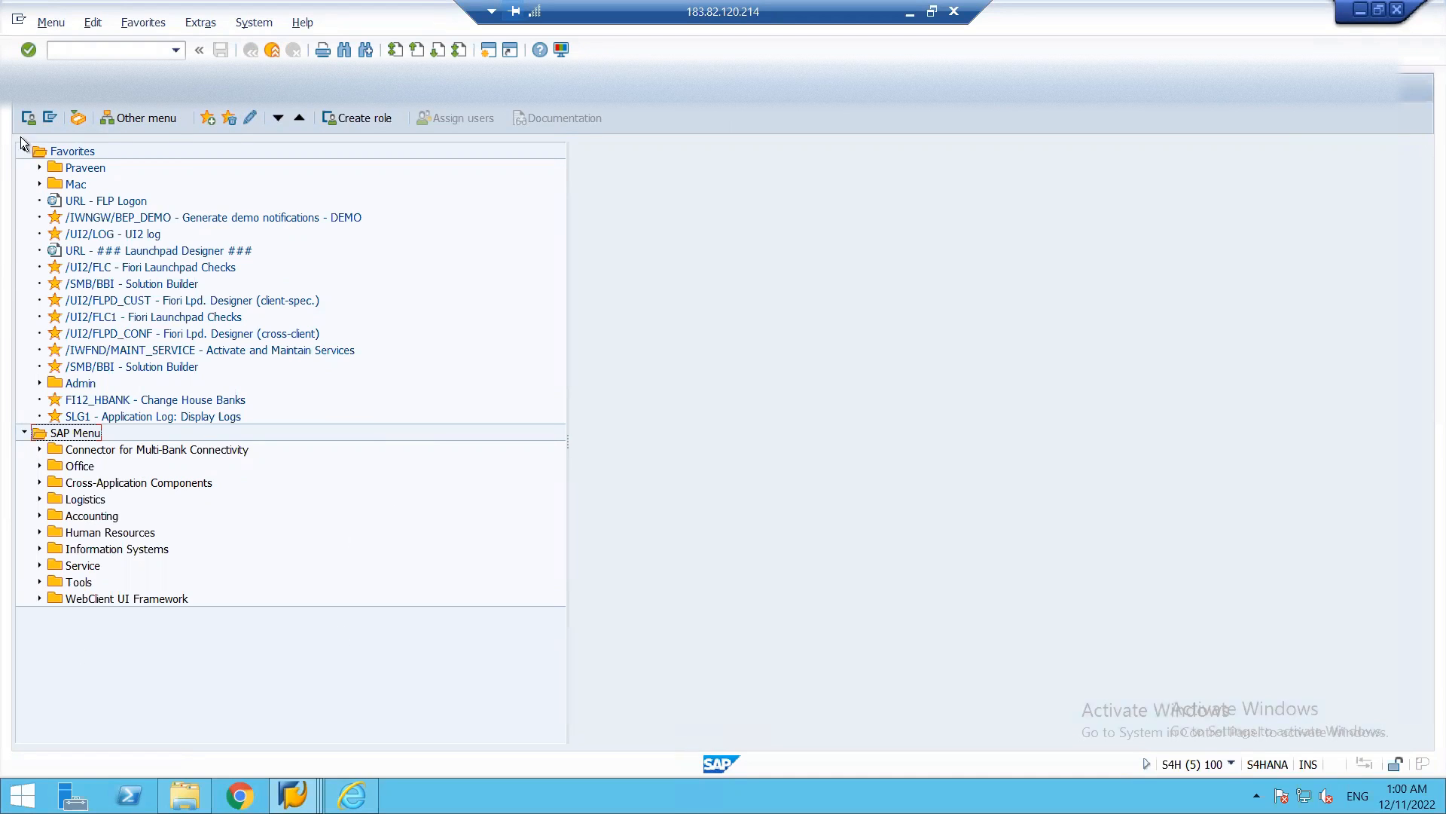
- Open the customer invoice transaction FB70 from the Accounts Receivable document entry functions
{"action": "left_click", "coordinate": [39, 516]}
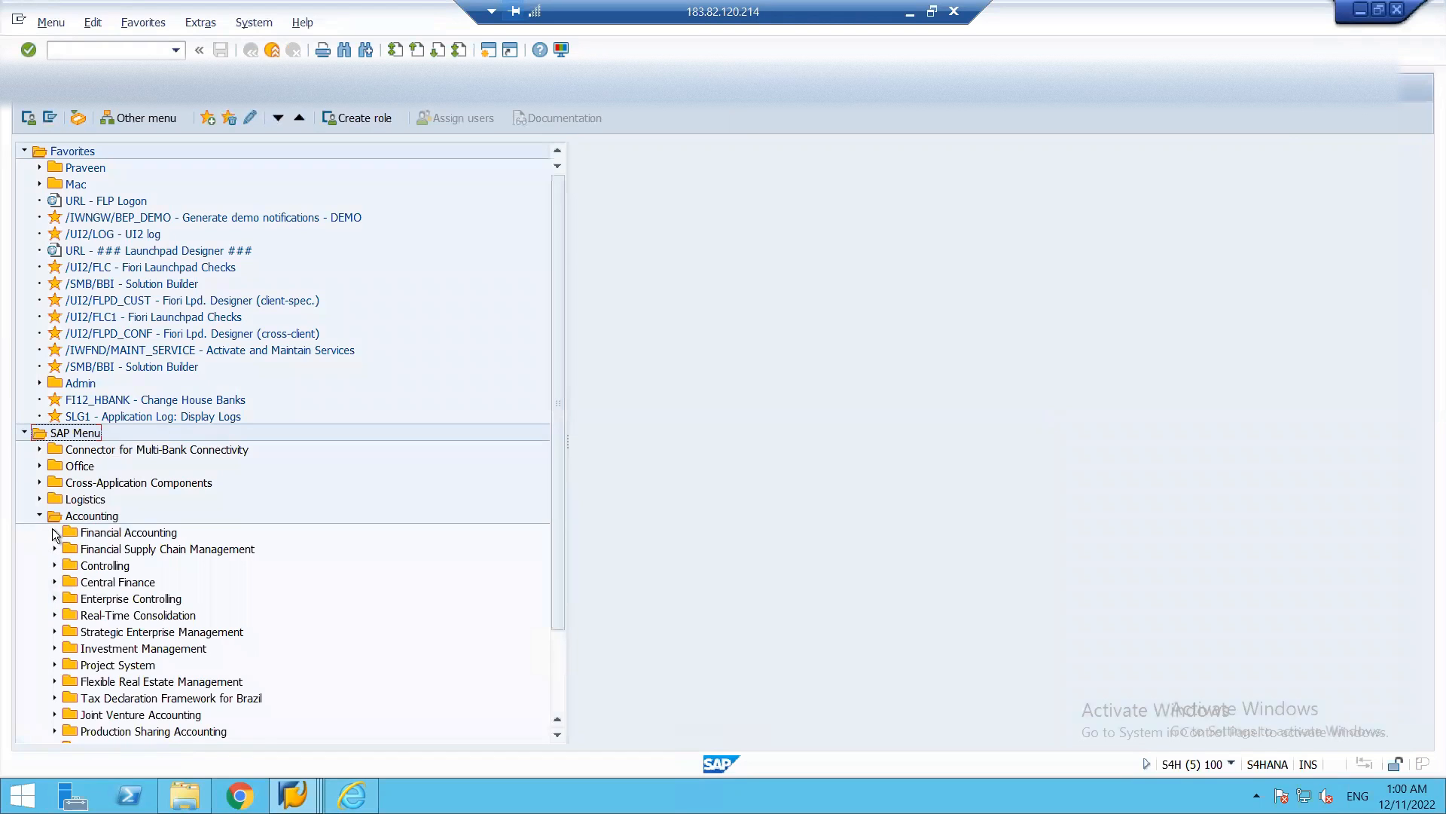
{"action": "left_click", "coordinate": [54, 533]}
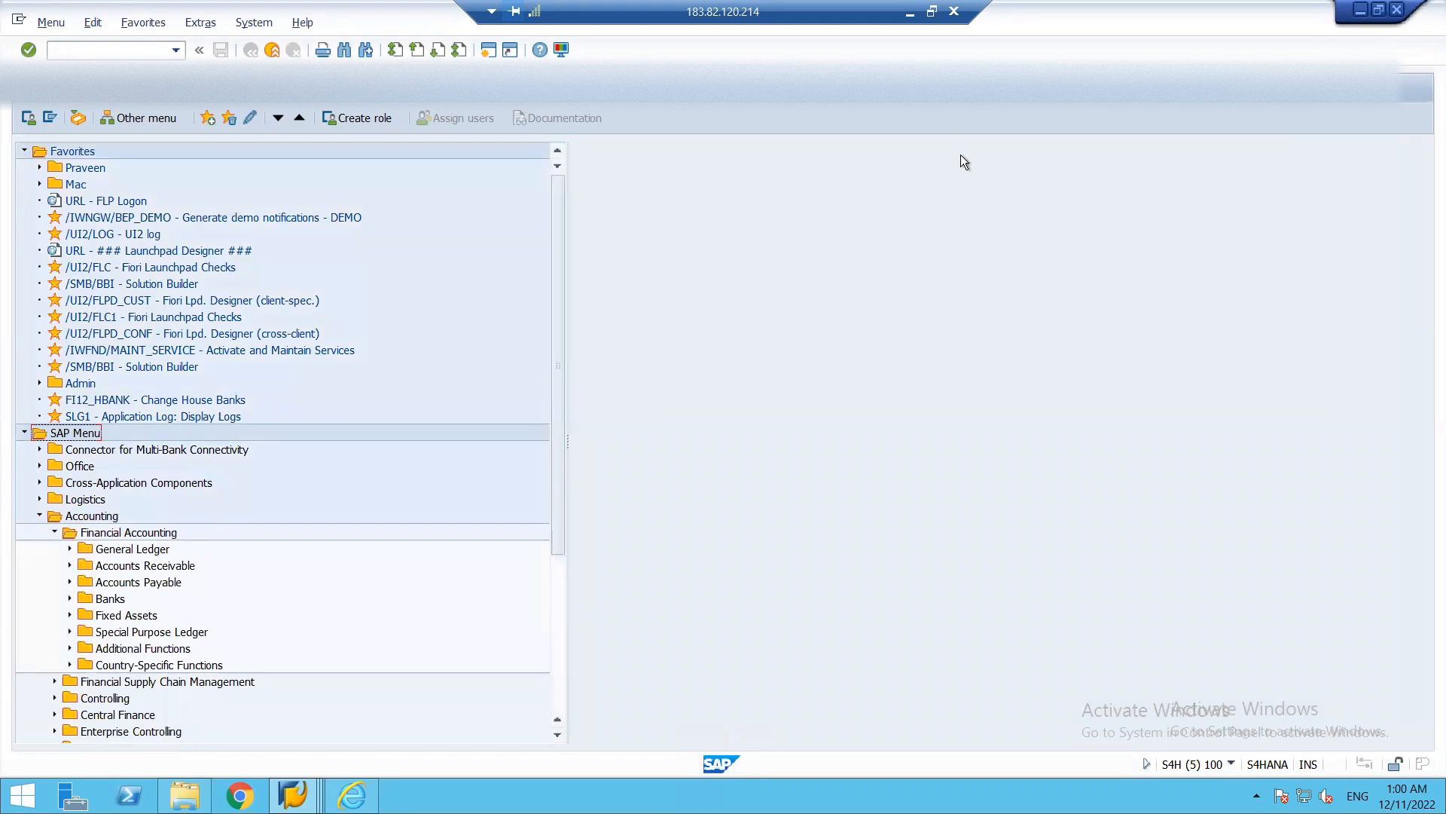
{"action": "left_click", "coordinate": [70, 566]}
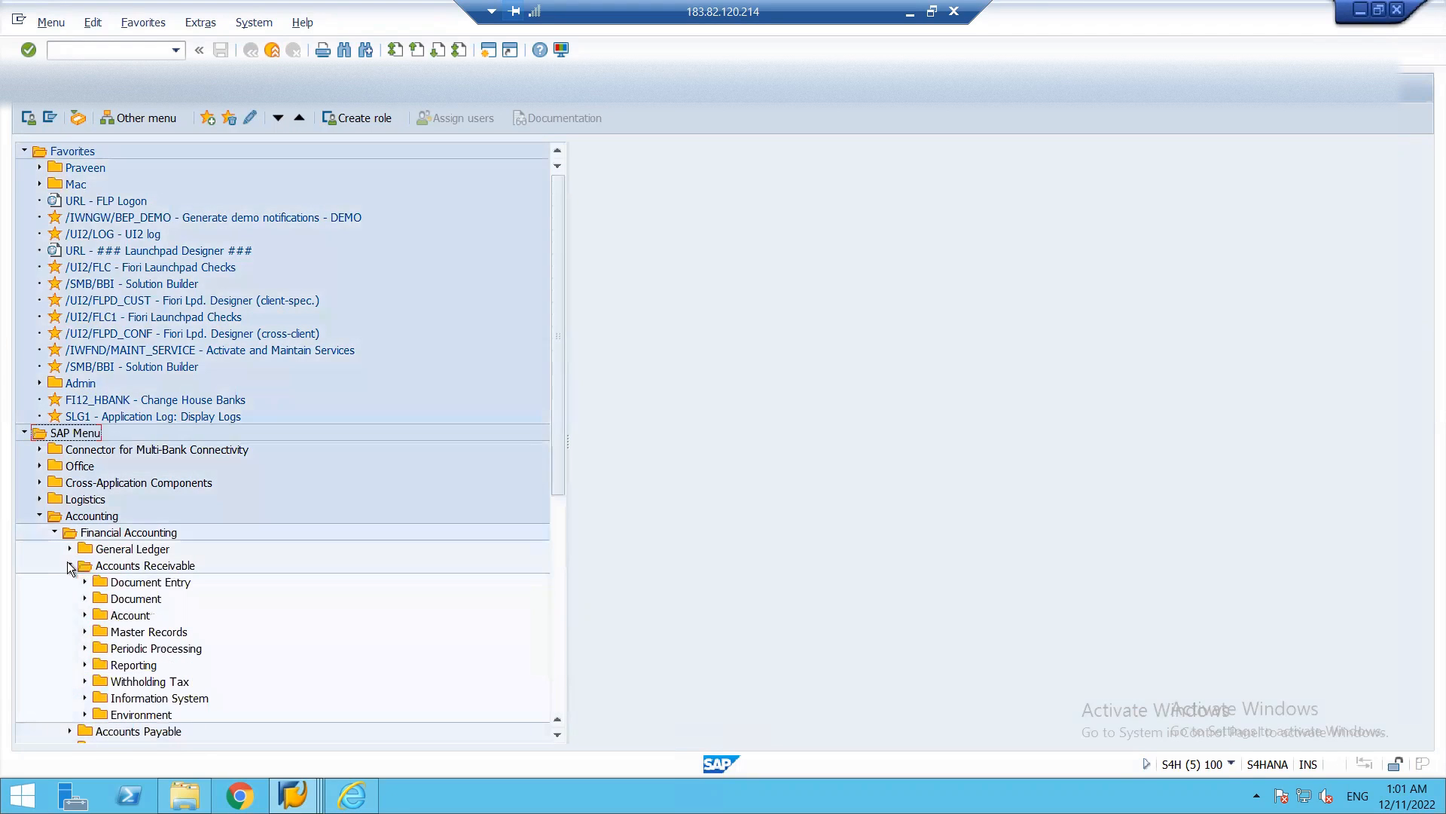
{"action": "left_click", "coordinate": [85, 582]}
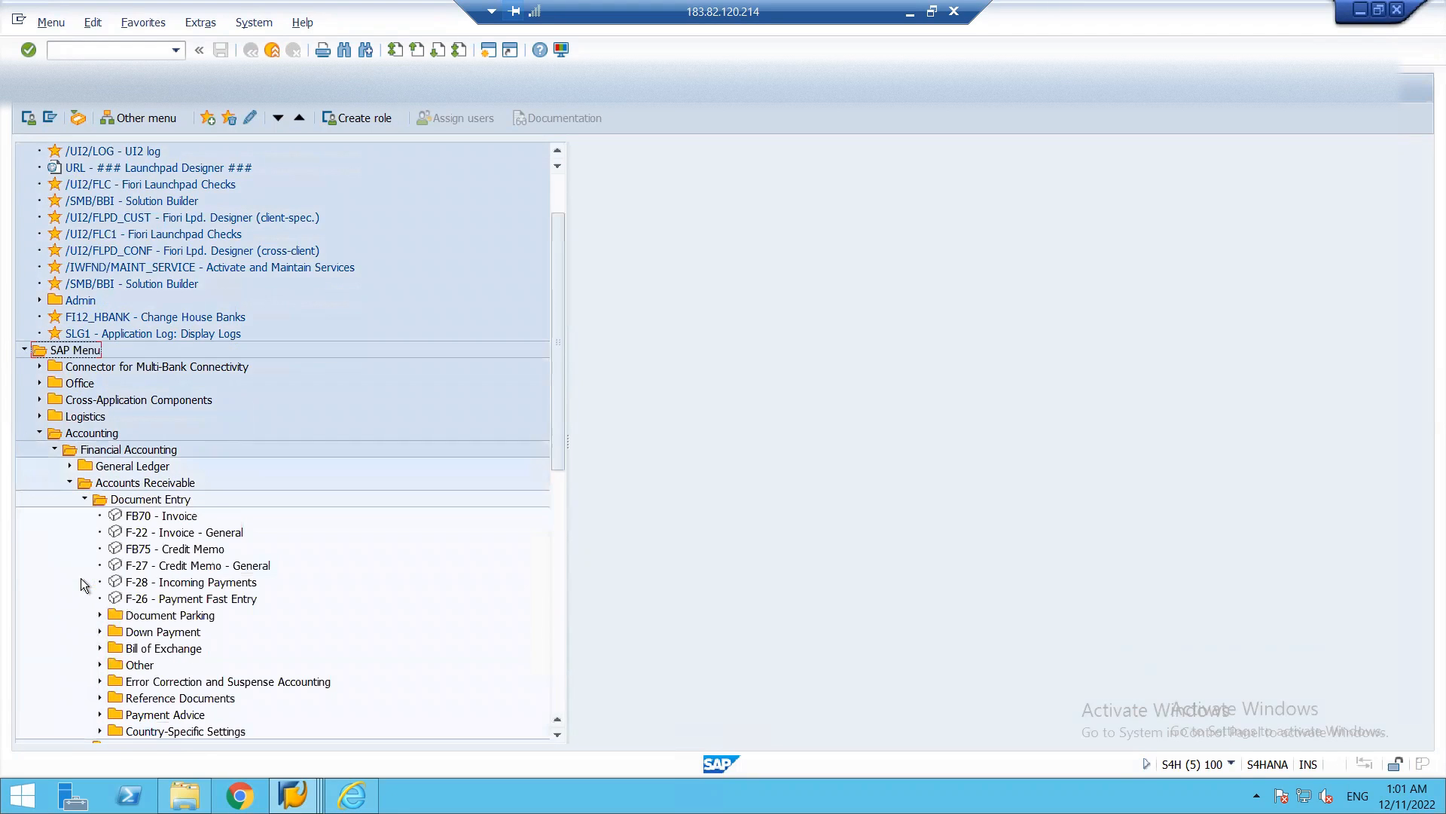
{"action": "left_click", "coordinate": [137, 519]}
{"action": "double_click", "coordinate": [137, 517]}
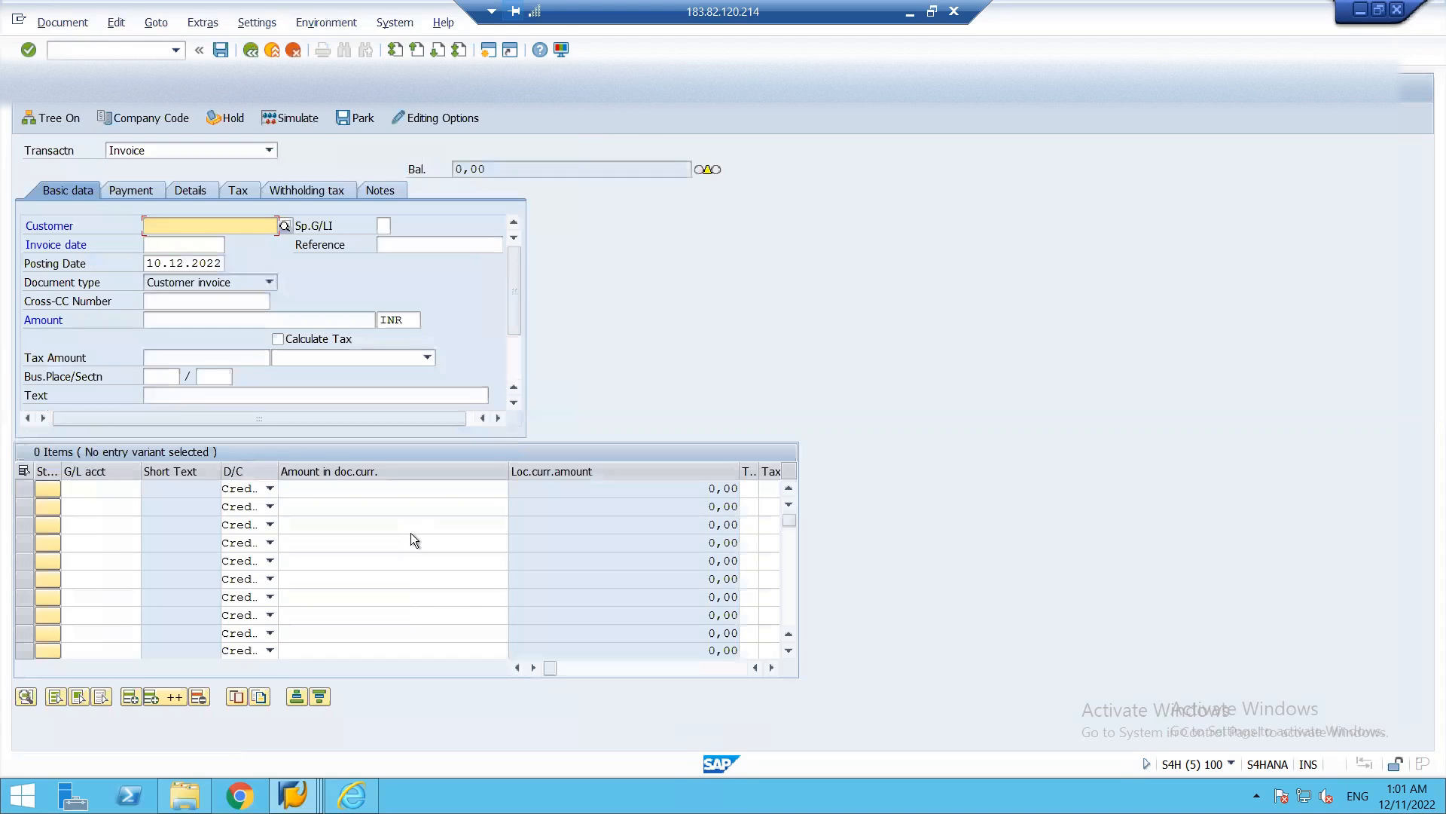
- Look up the customers of company code N102 and choose XY LTD as the invoice's customer
{"action": "left_click", "coordinate": [279, 224]}
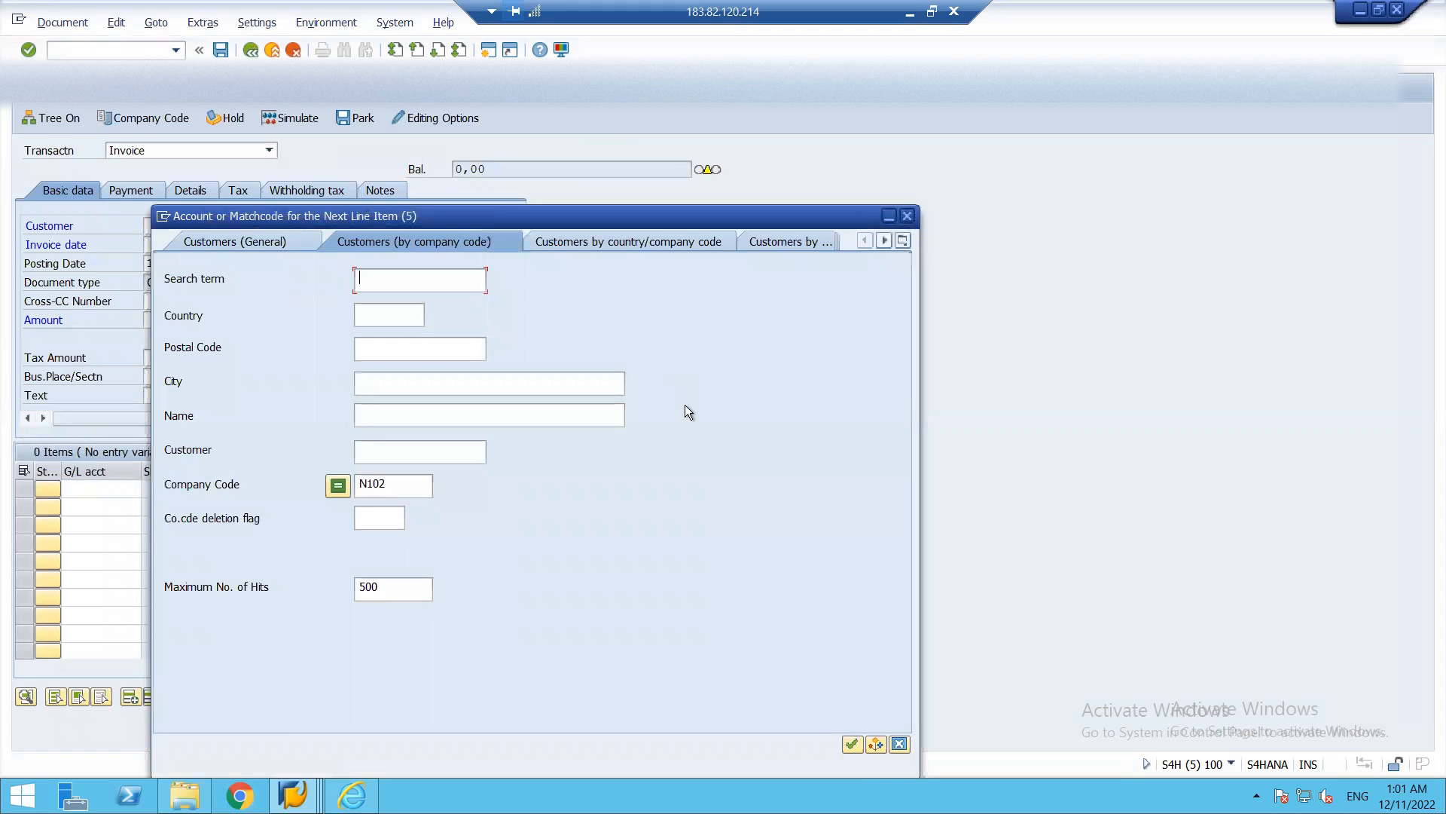
{"action": "key", "text": "Return"}
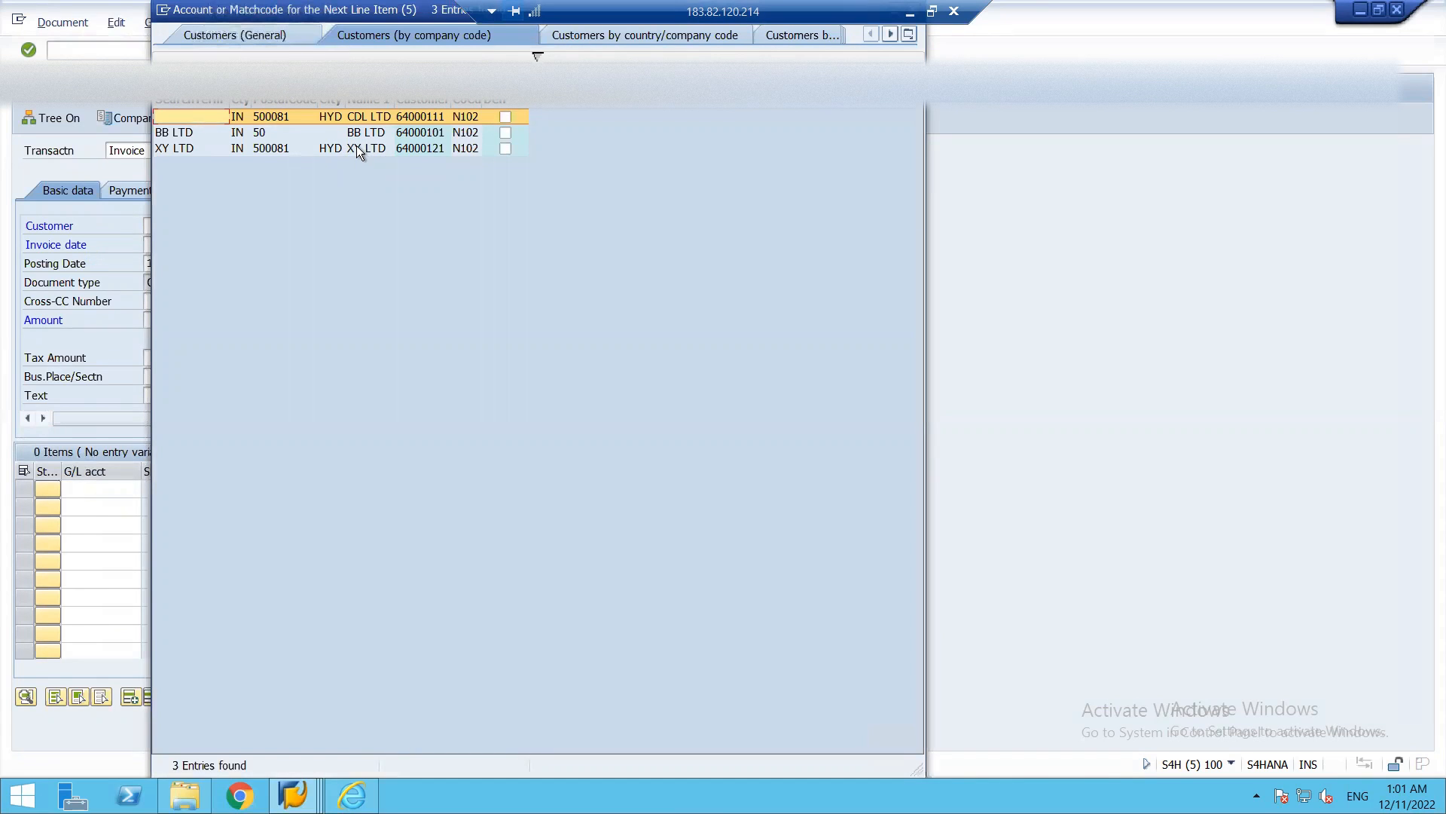
{"action": "left_click", "coordinate": [355, 148]}
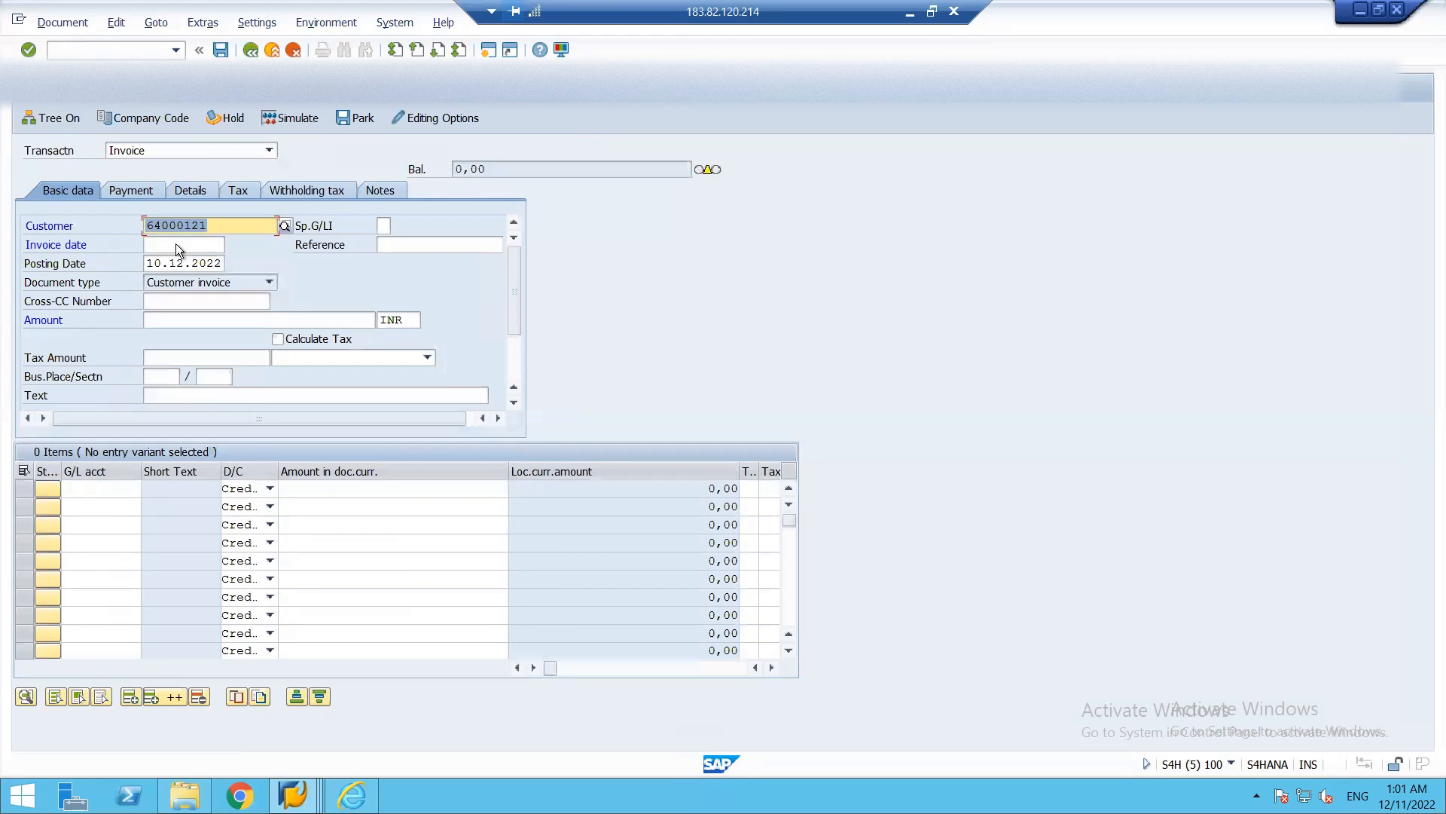
- Set the invoice date to 10.12.2022 and the reference to A123
{"action": "left_click", "coordinate": [175, 243]}
{"action": "type", "text": "10.12.2022"}
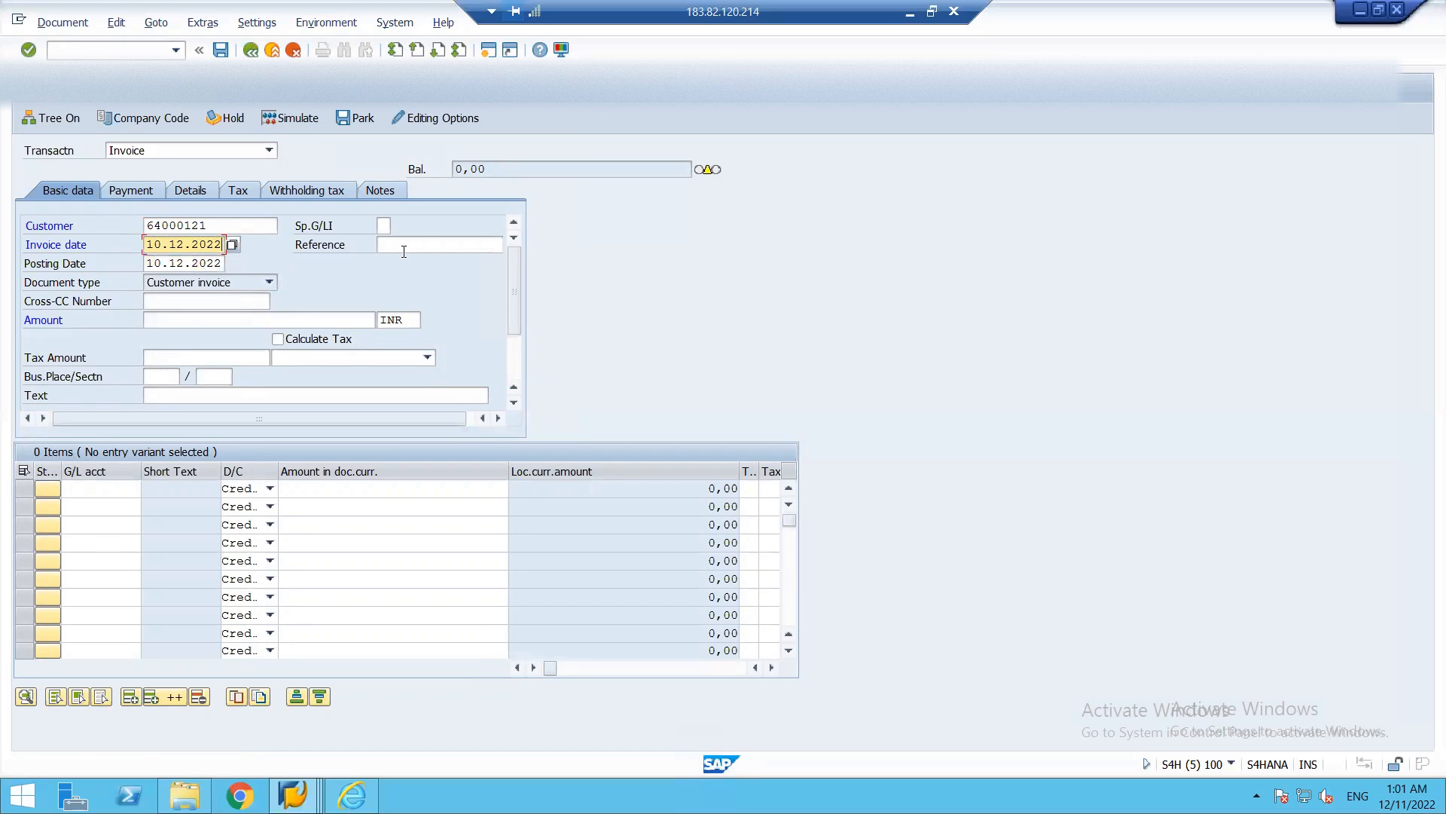
{"action": "left_click", "coordinate": [403, 251]}
{"action": "type", "text": "a"}
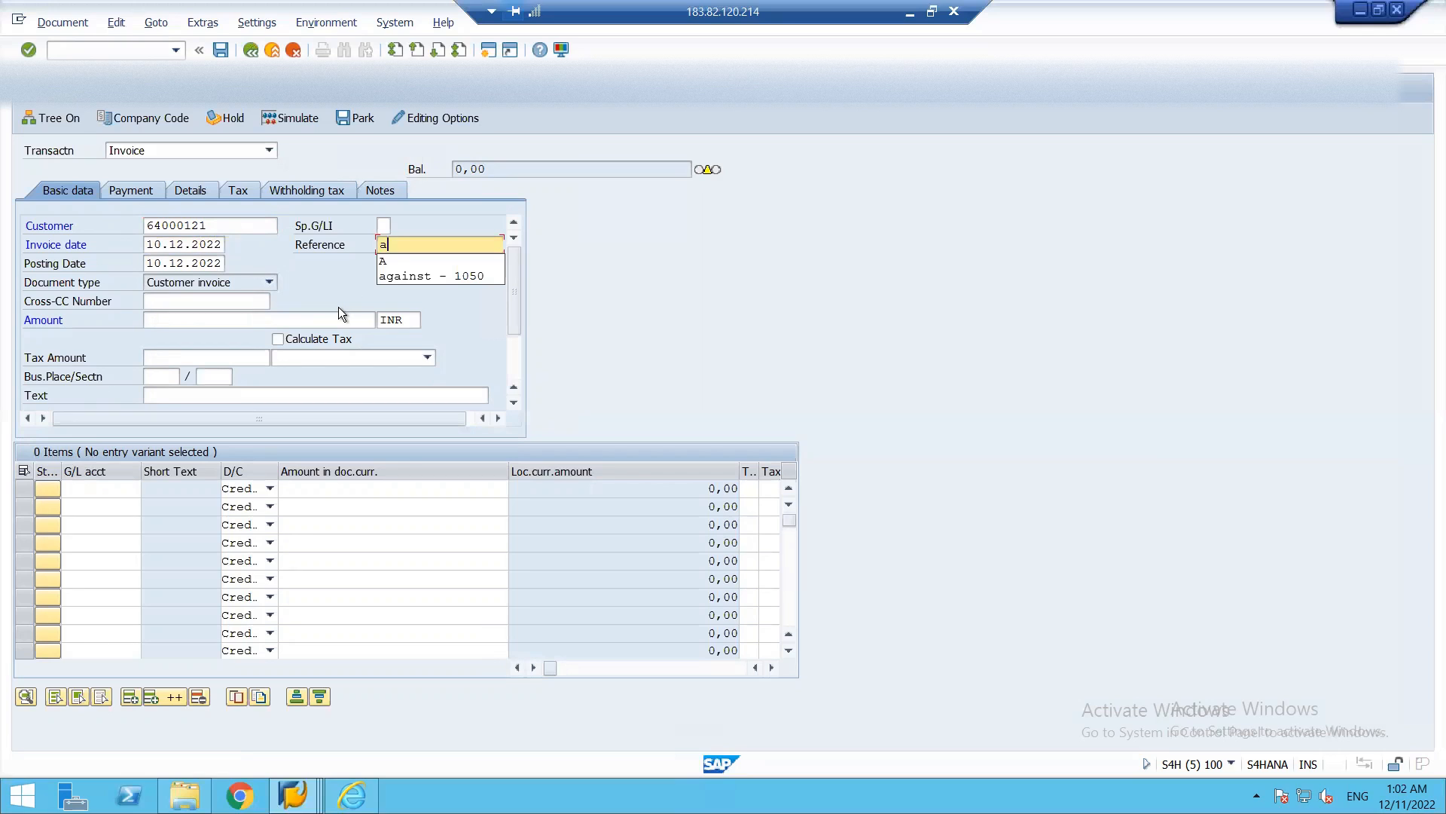
{"action": "key", "text": "BackSpace"}
{"action": "type", "text": "A123"}
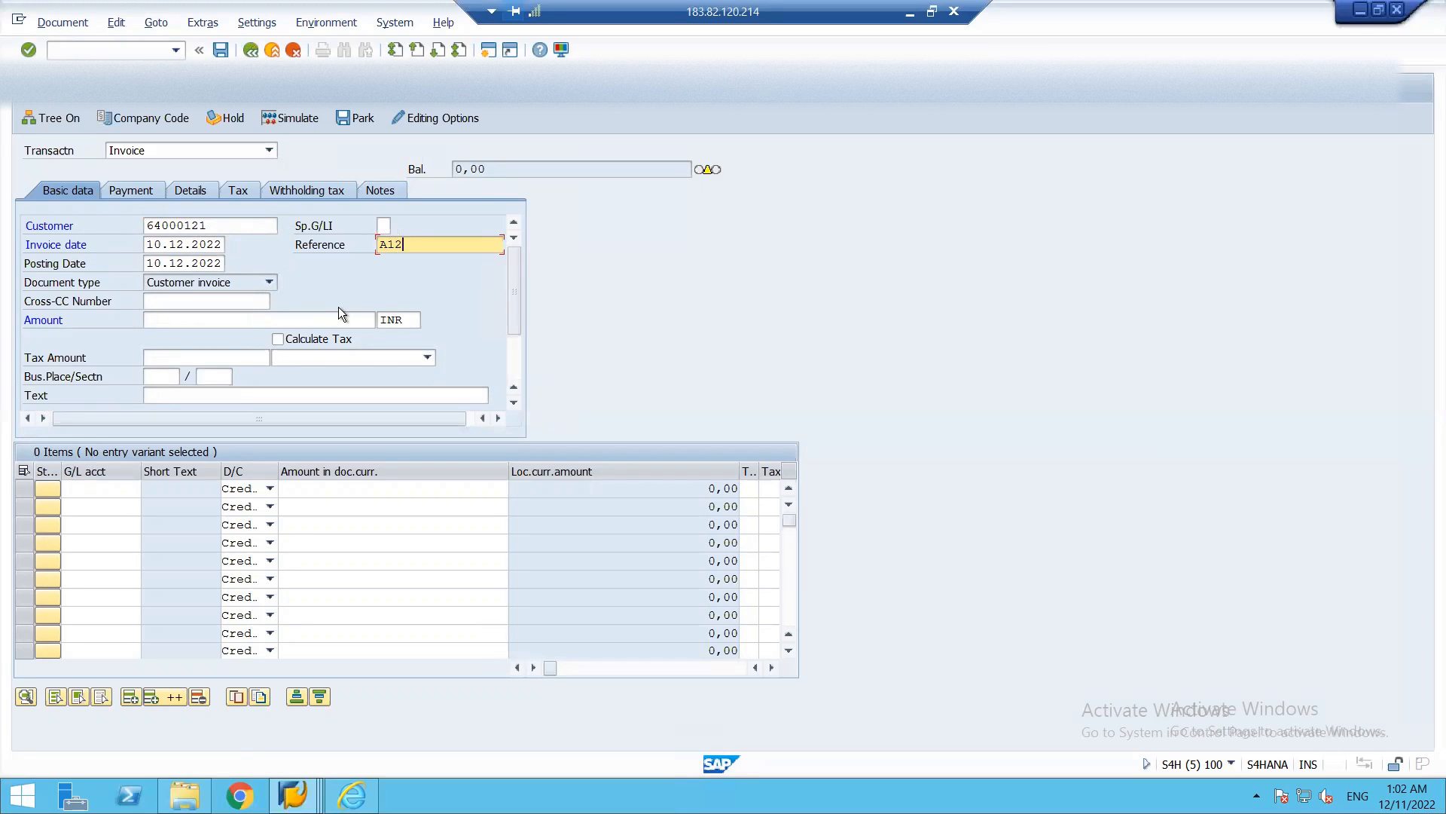
- Set the invoice amount to 11000 INR
{"action": "left_click", "coordinate": [160, 319]}
{"action": "type", "text": "111"}
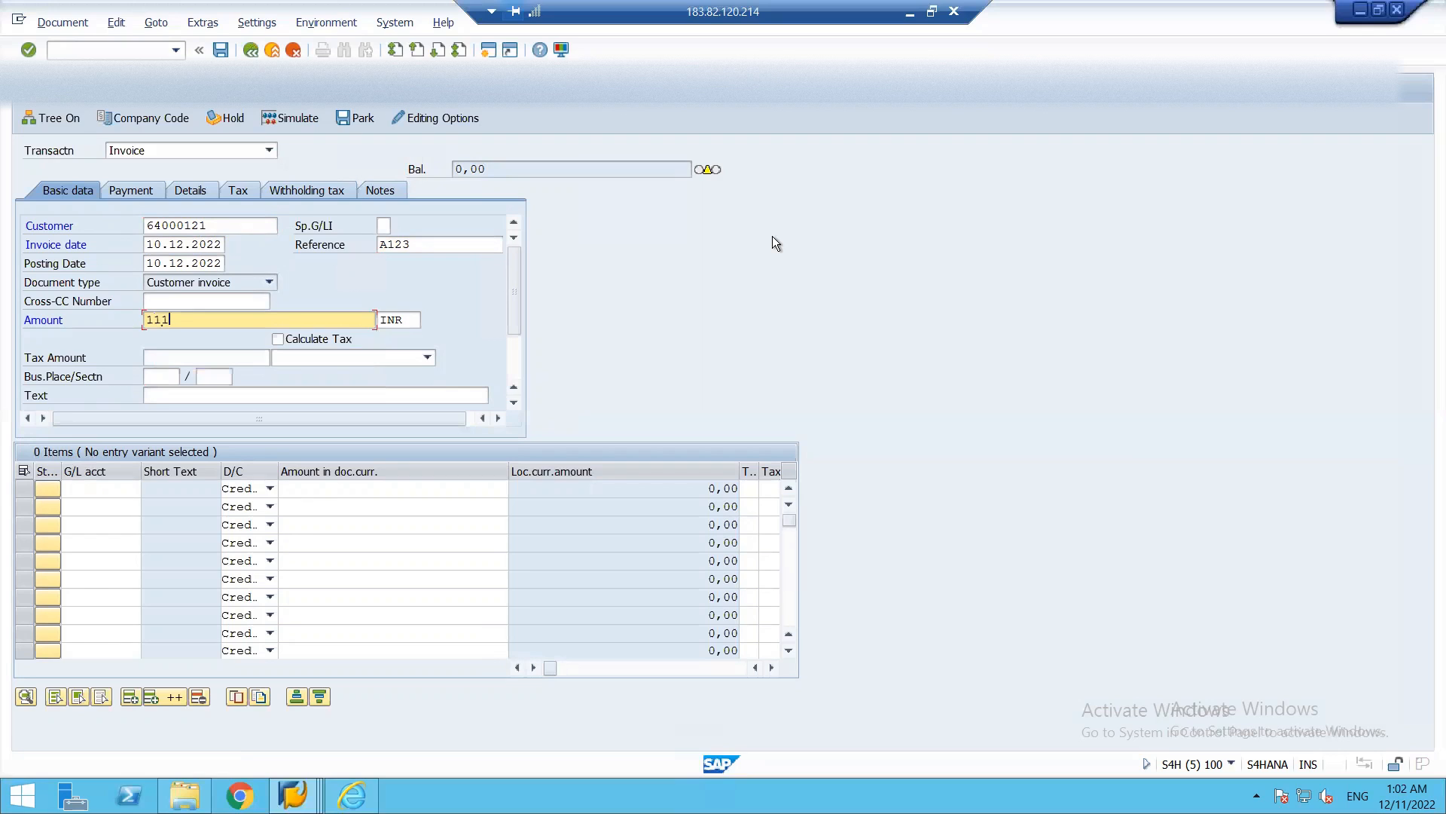
{"action": "key", "text": "BackSpace"}
{"action": "type", "text": "000"}
{"action": "left_click", "coordinate": [410, 319]}
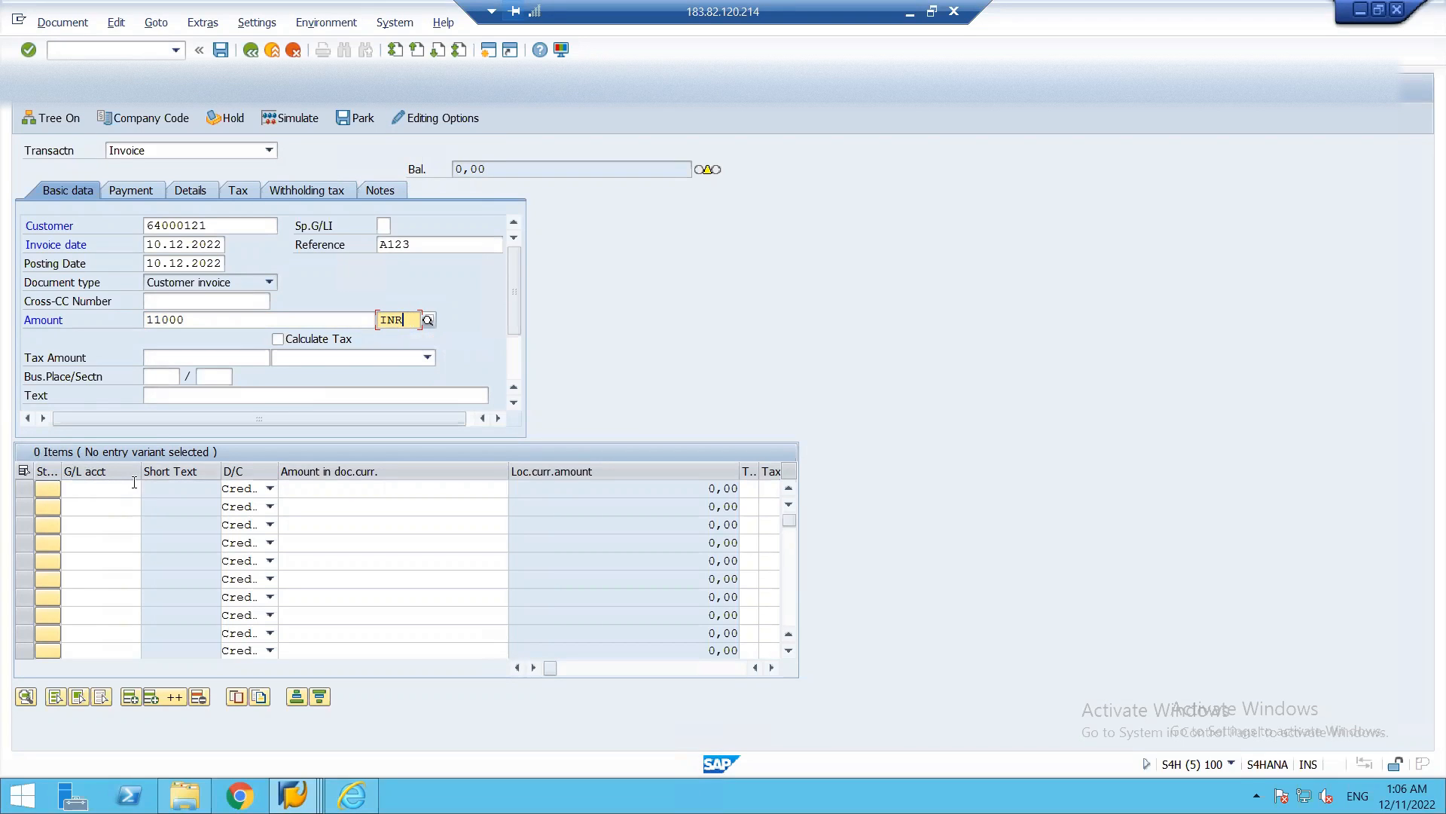
- Look up G/L account 1451 RECEIPTS for the invoice's first line item and set its credit amount to 11000
{"action": "left_click", "coordinate": [106, 490]}
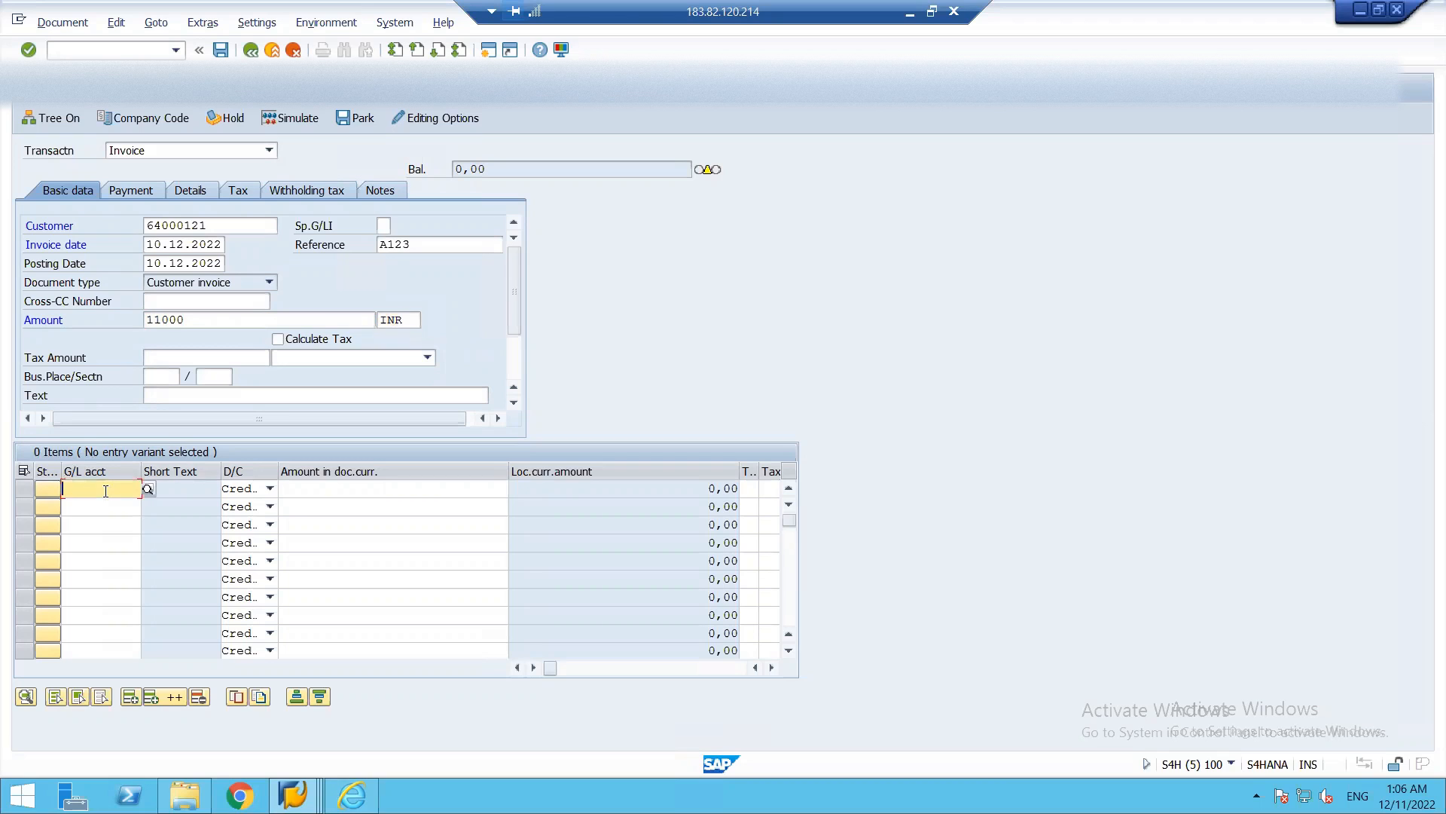
{"action": "left_click", "coordinate": [148, 489]}
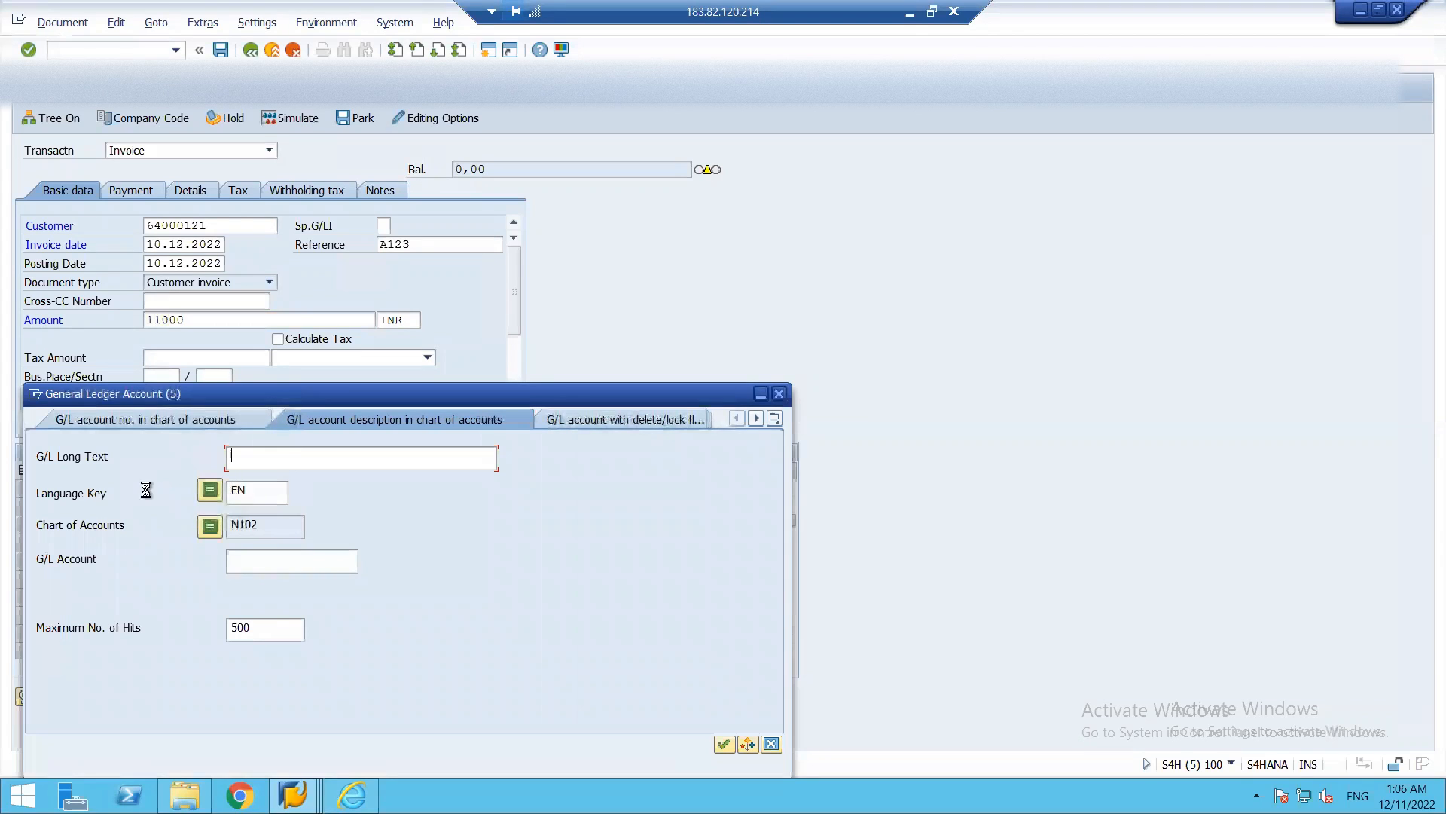
{"action": "key", "text": "Return"}
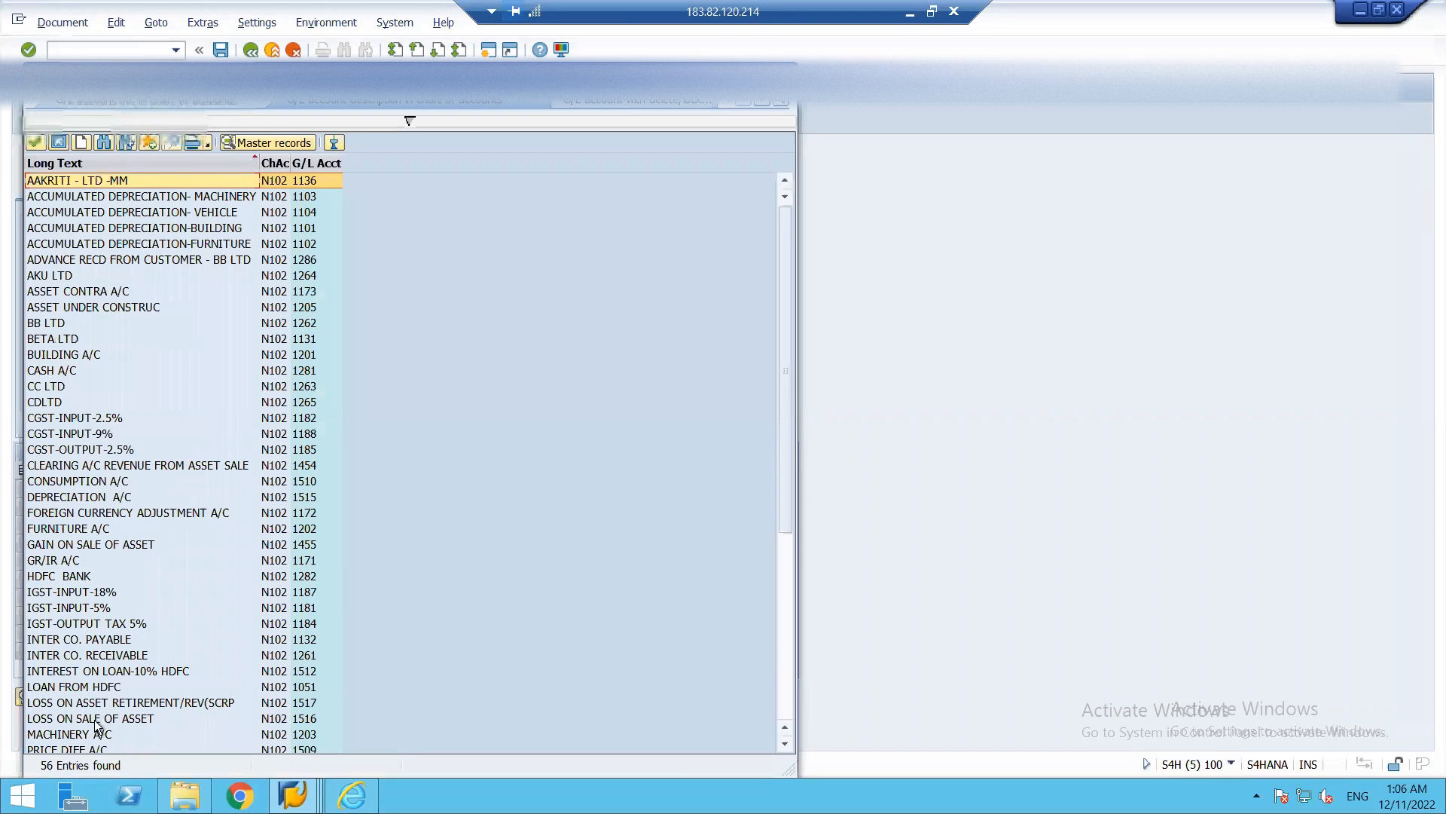
{"action": "scroll", "coordinate": [87, 660], "scroll_direction": "down", "scroll_amount": 7}
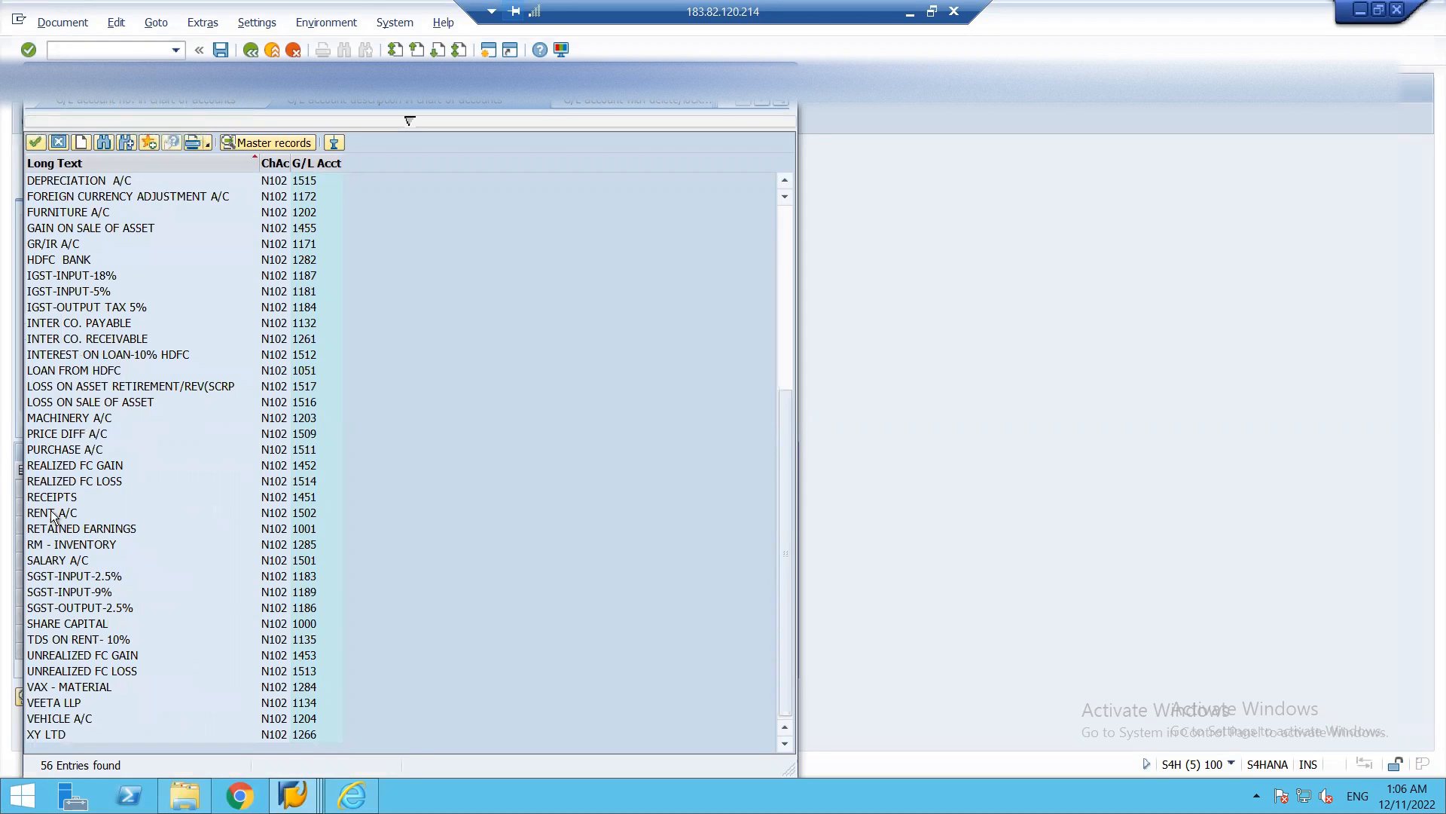
{"action": "double_click", "coordinate": [51, 495]}
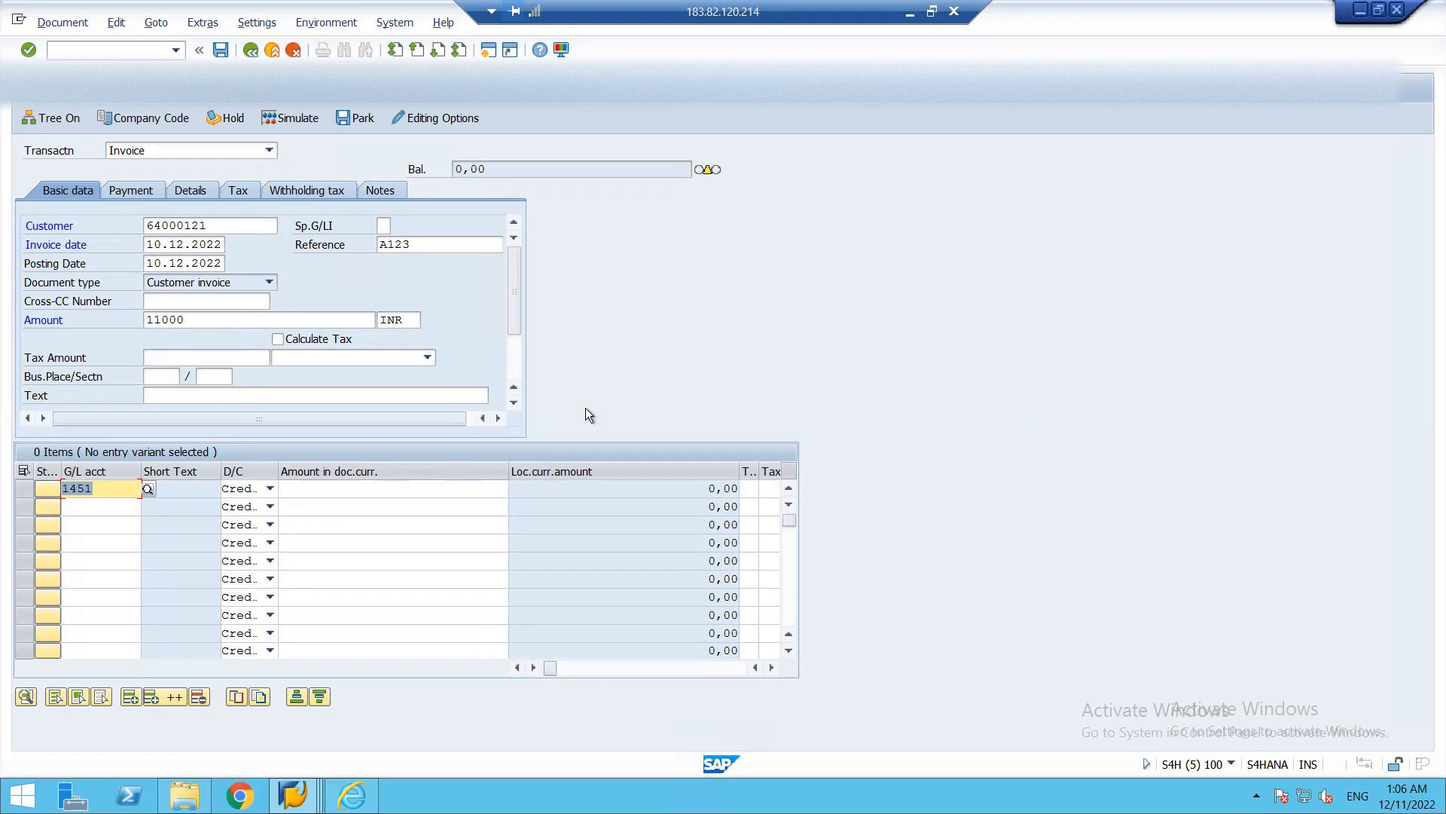
{"action": "left_click", "coordinate": [454, 495]}
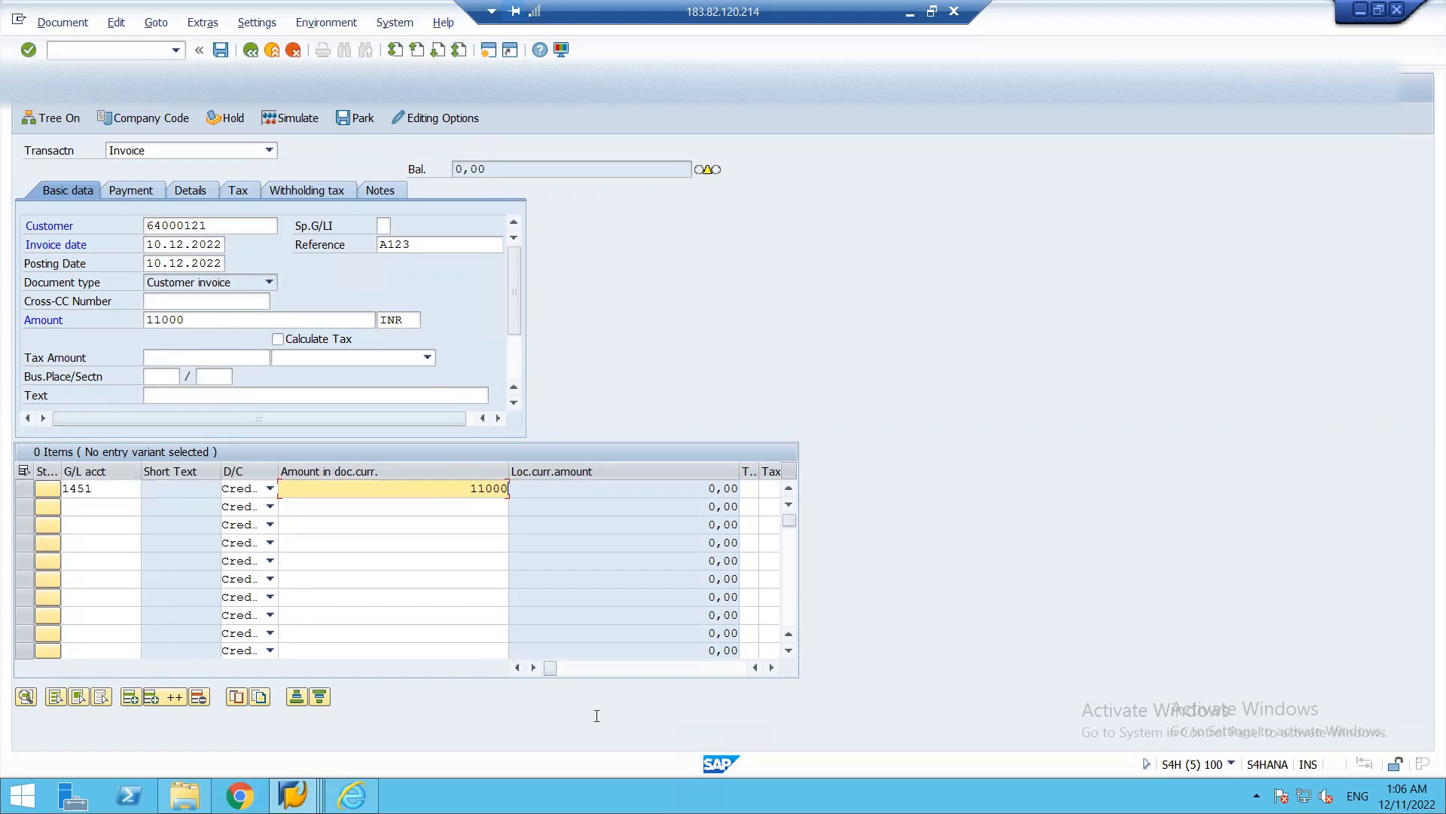
- Set the invoice's payment terms to 0000, payable immediately due net
{"action": "left_click", "coordinate": [147, 190]}
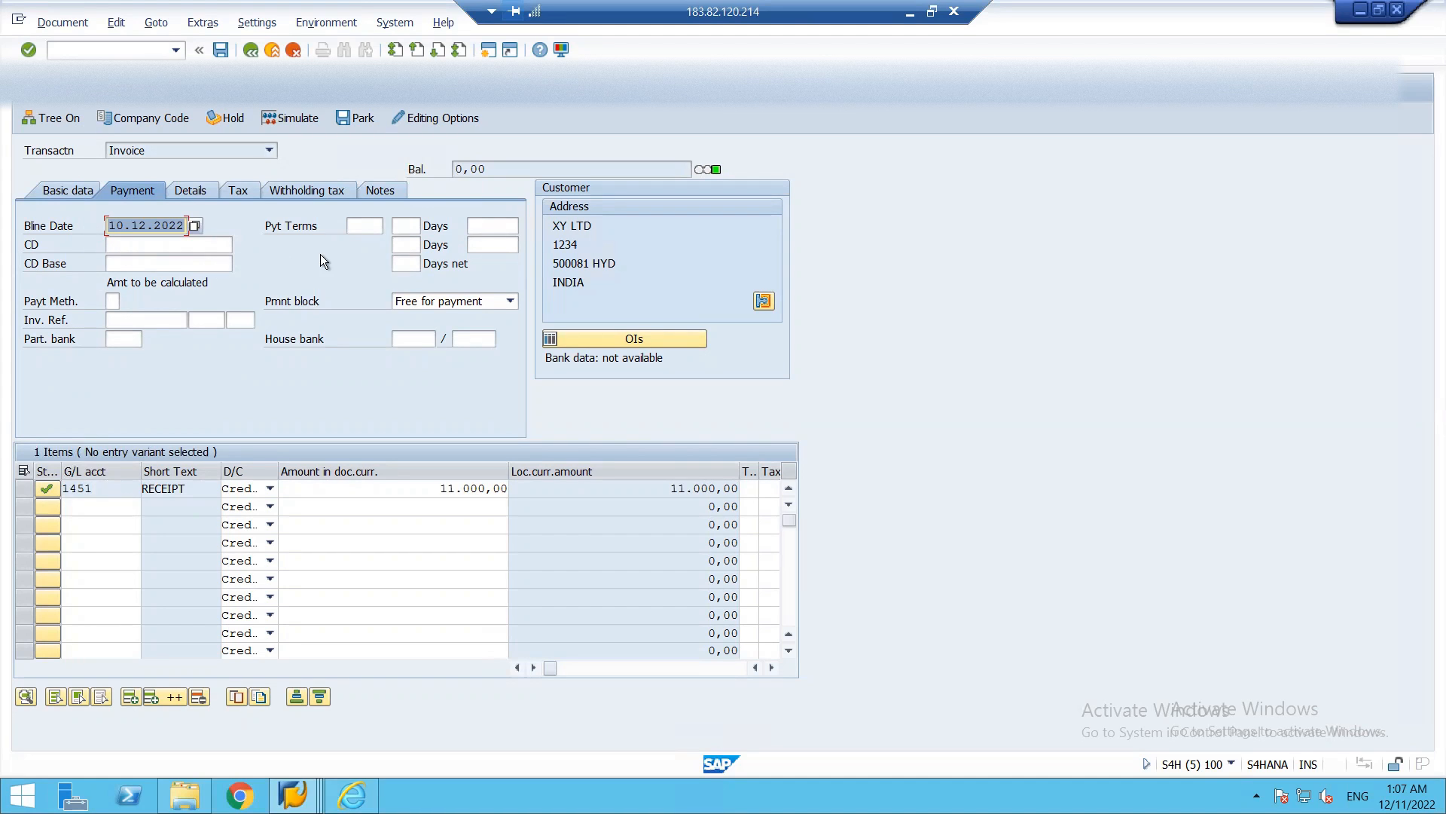
{"action": "left_click", "coordinate": [355, 226]}
{"action": "left_click", "coordinate": [390, 224]}
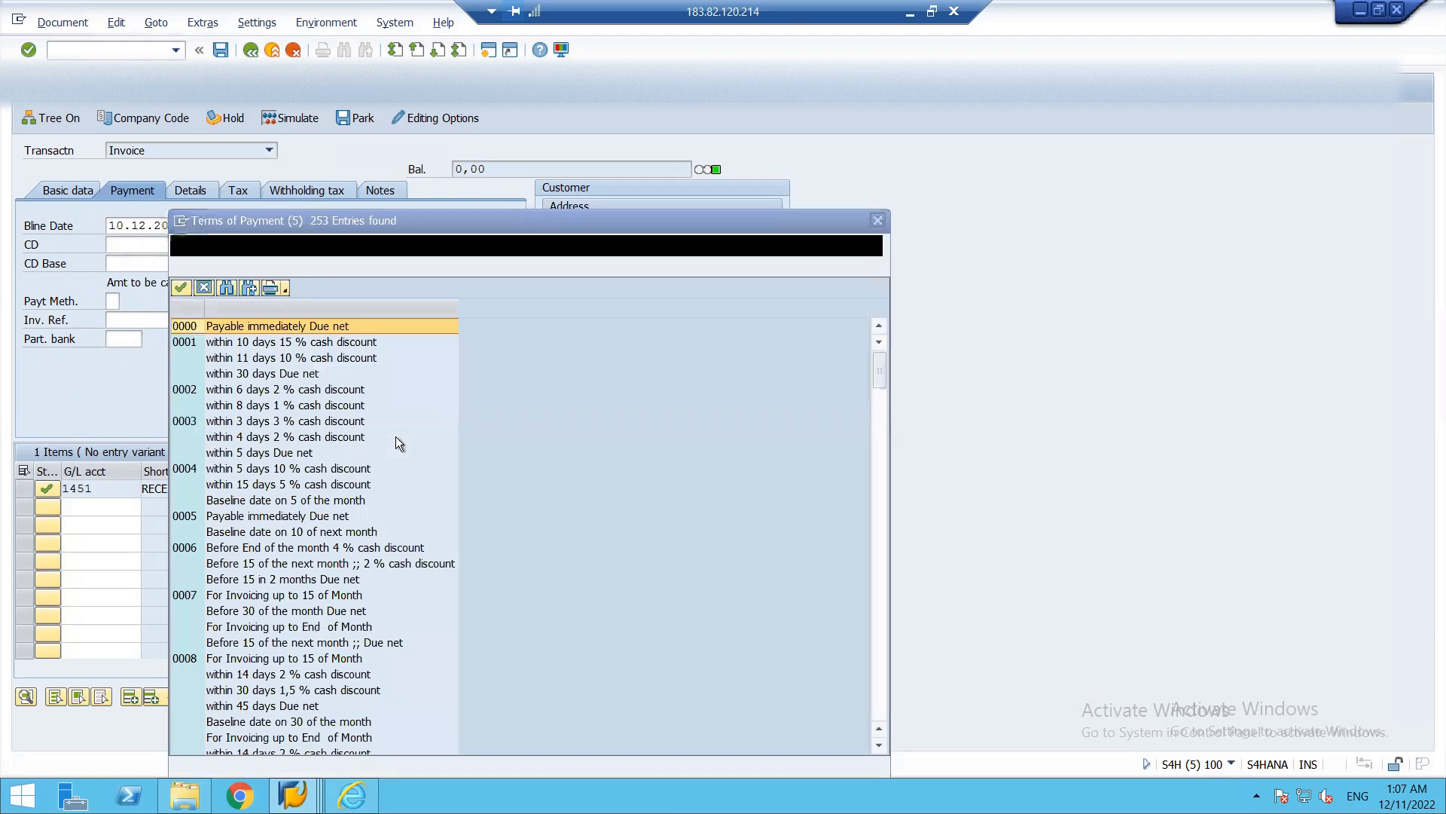
{"action": "double_click", "coordinate": [309, 323]}
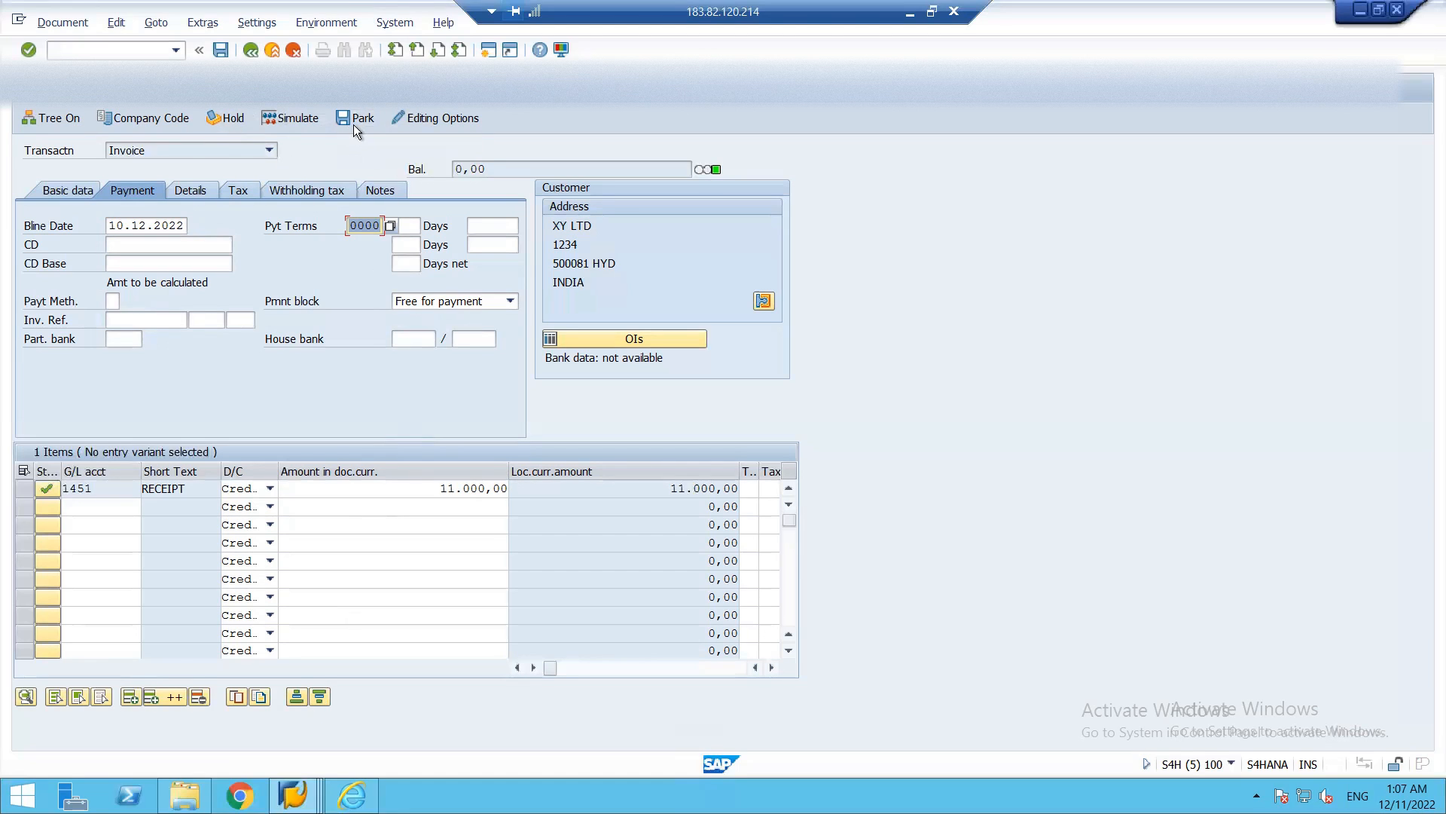
- Simulate the customer invoice, accepting the payment terms warning, and post the document
{"action": "left_click", "coordinate": [296, 118]}
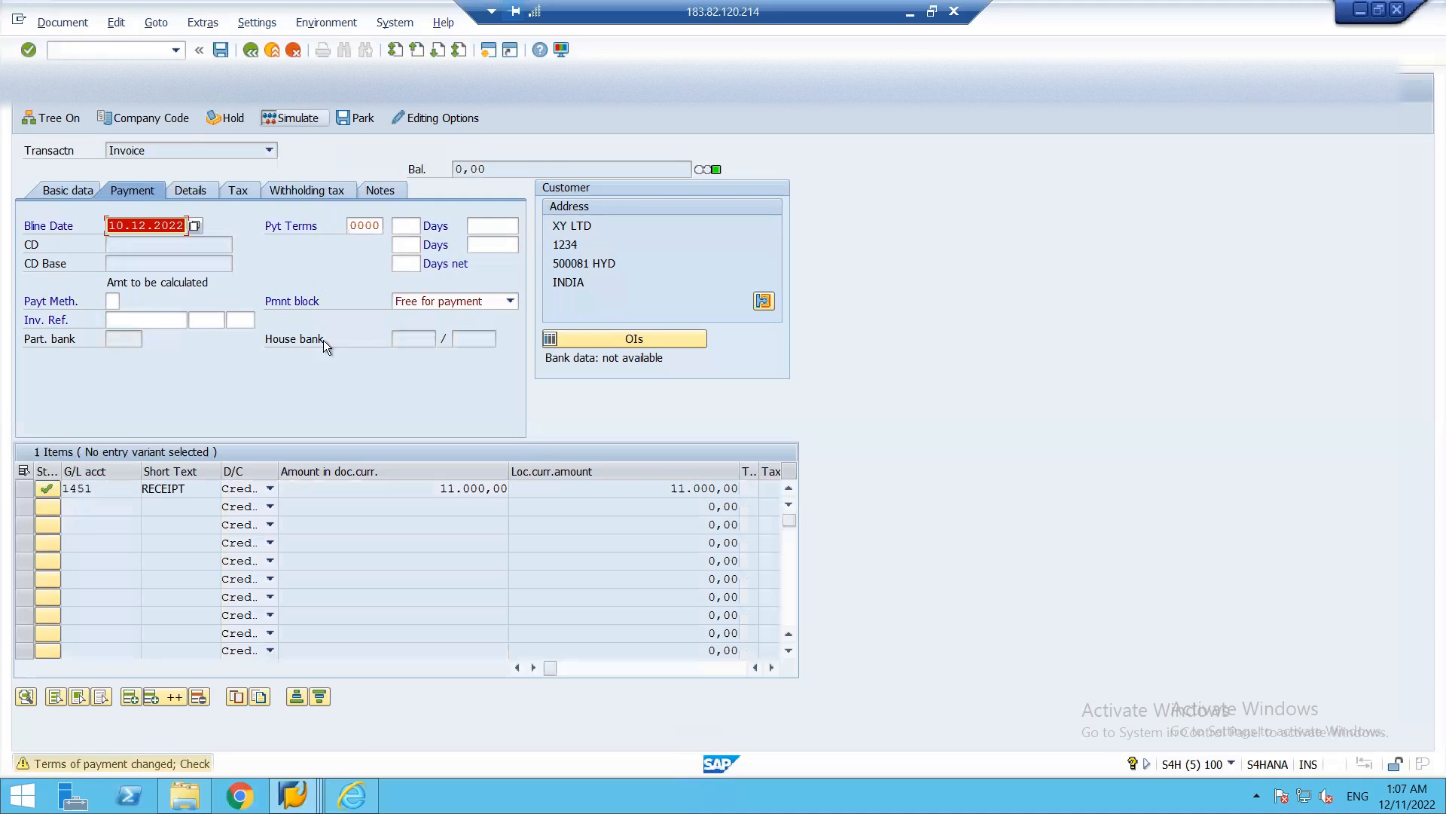
{"action": "left_click", "coordinate": [296, 118]}
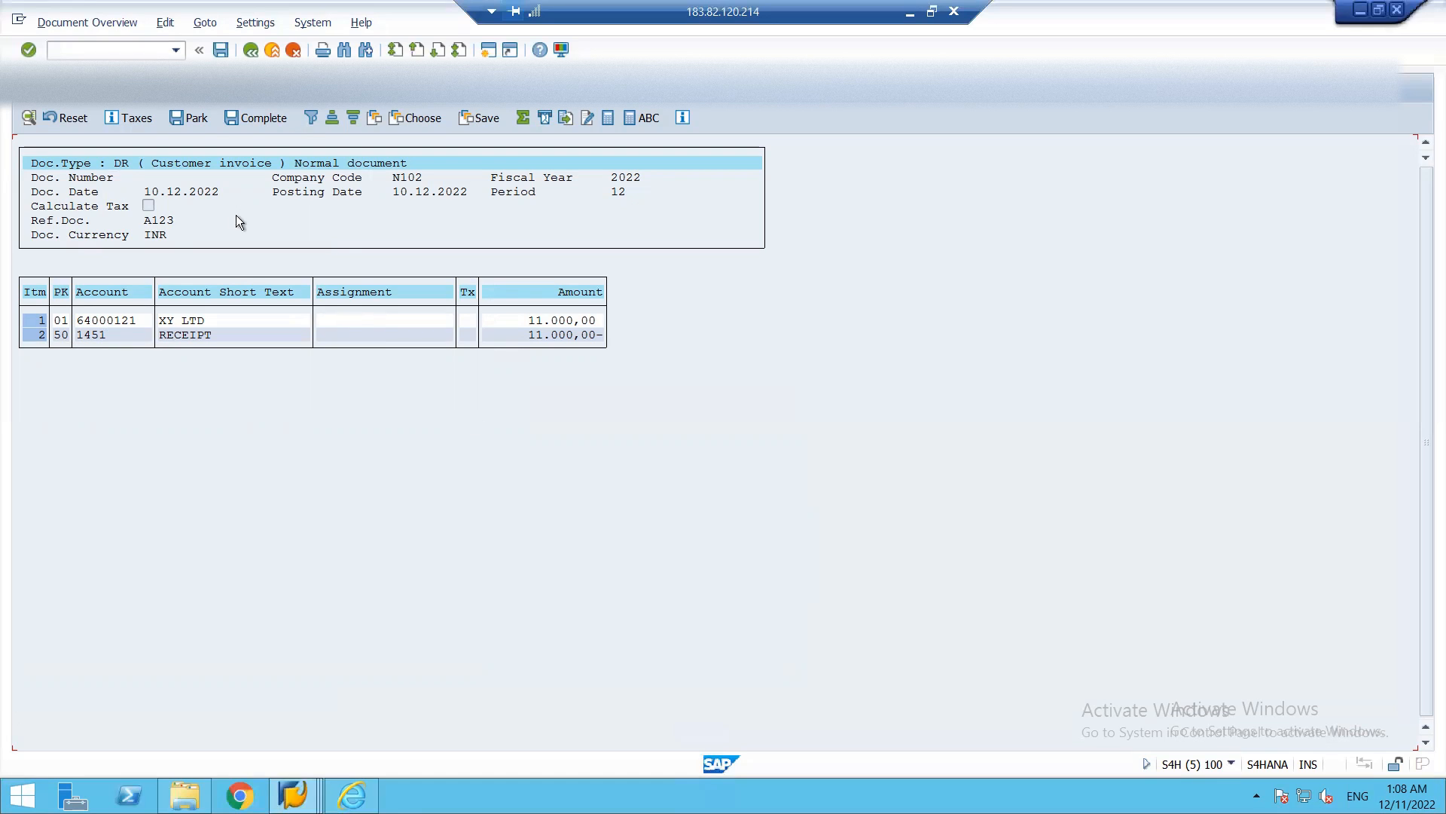
{"action": "left_click", "coordinate": [221, 50]}
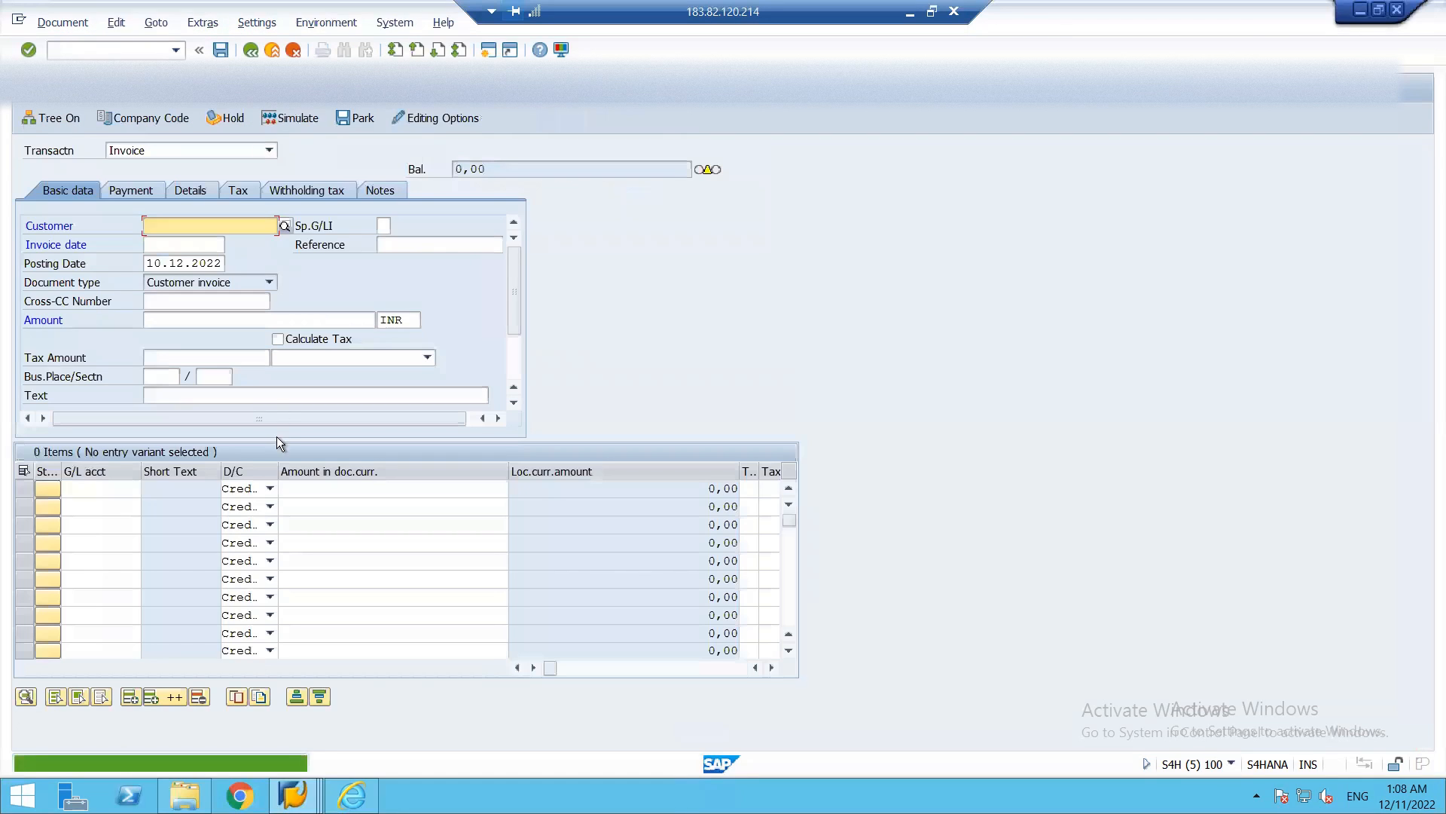
- Exit customer invoice entry without keeping the blank document and return to the SAP menu
{"action": "left_click", "coordinate": [251, 50]}
{"action": "left_click", "coordinate": [252, 50]}
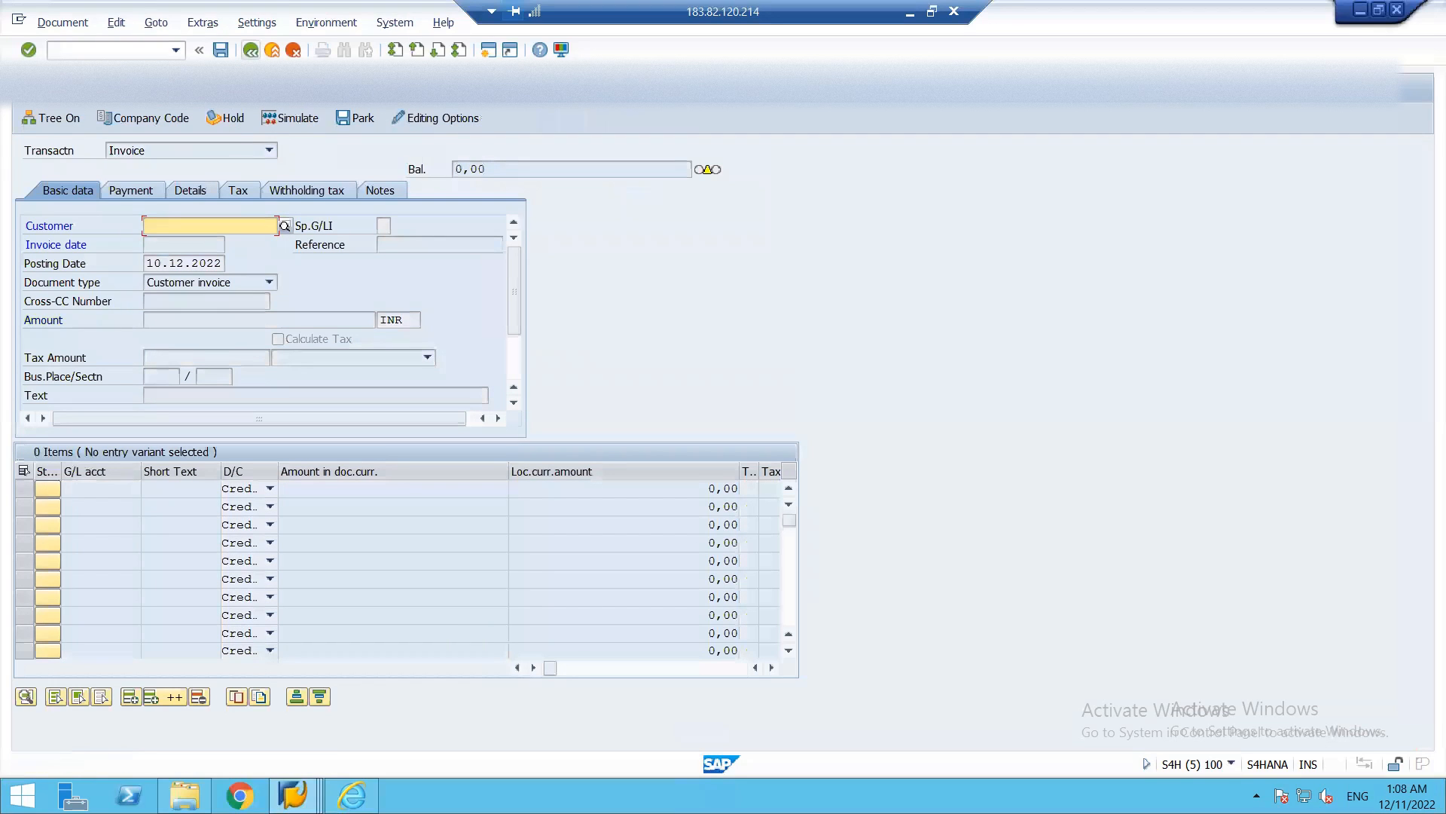
{"action": "left_click", "coordinate": [252, 50]}
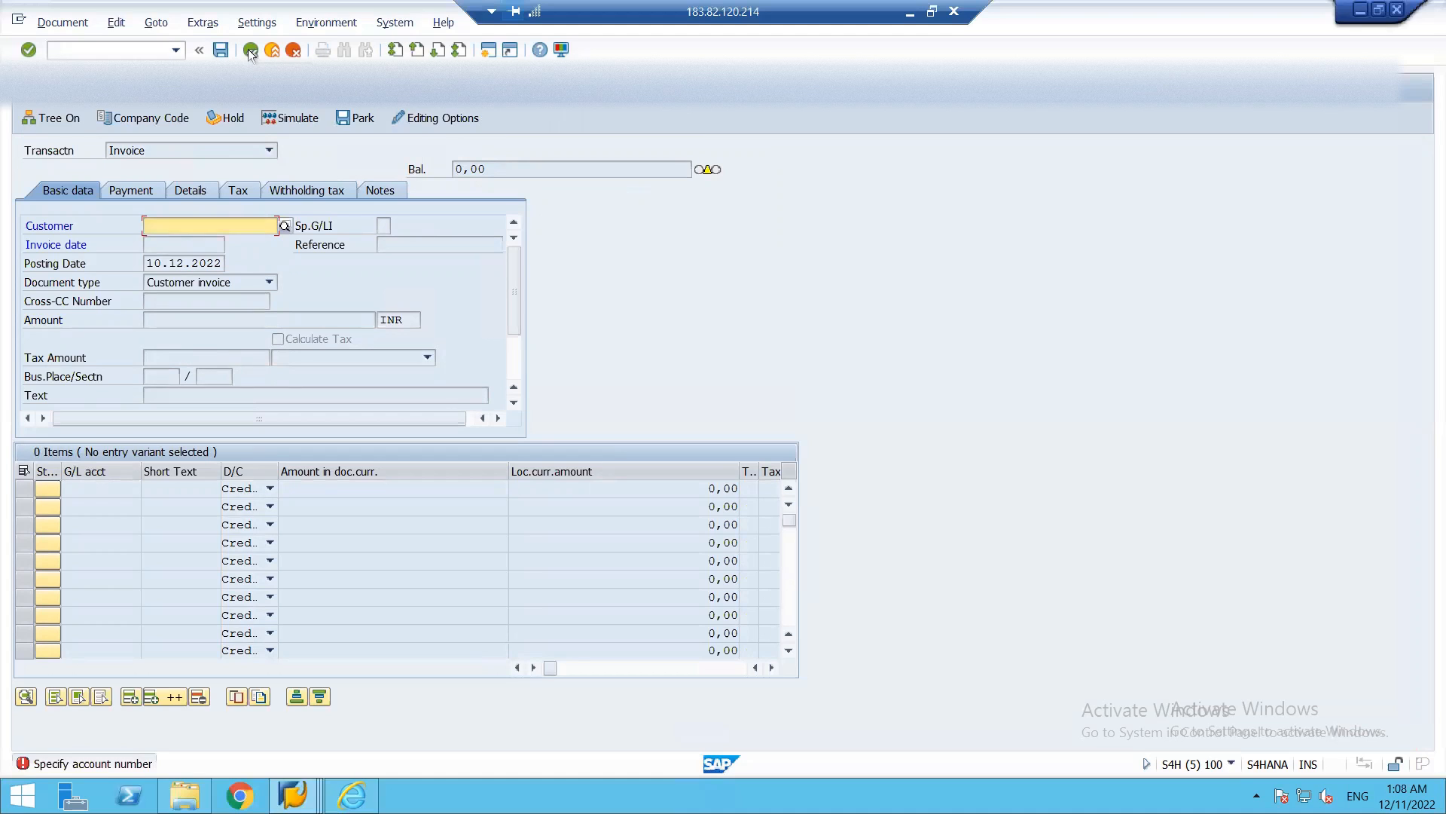
{"action": "left_click", "coordinate": [290, 51]}
{"action": "left_click", "coordinate": [293, 50]}
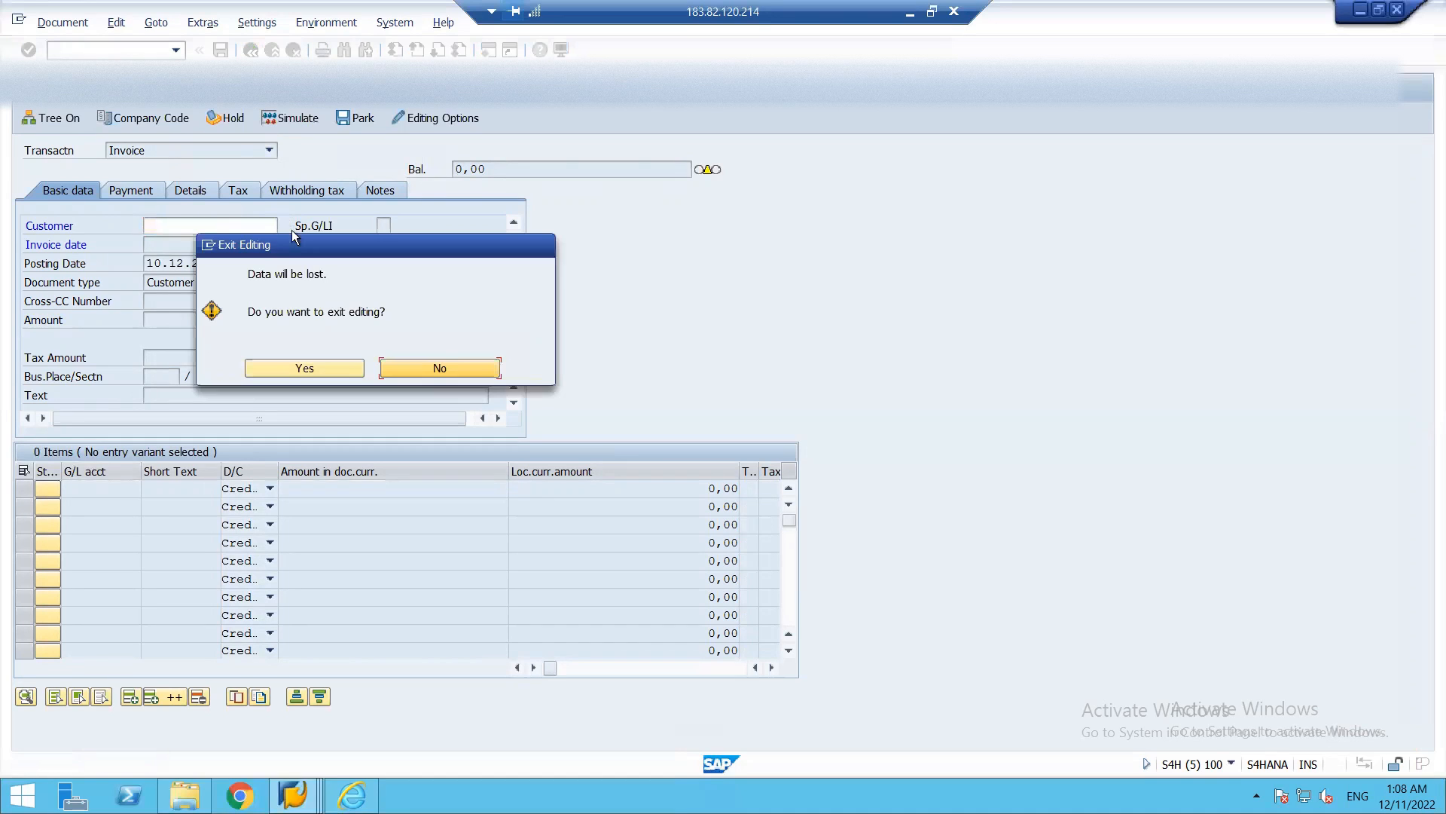
{"action": "left_click", "coordinate": [296, 364]}
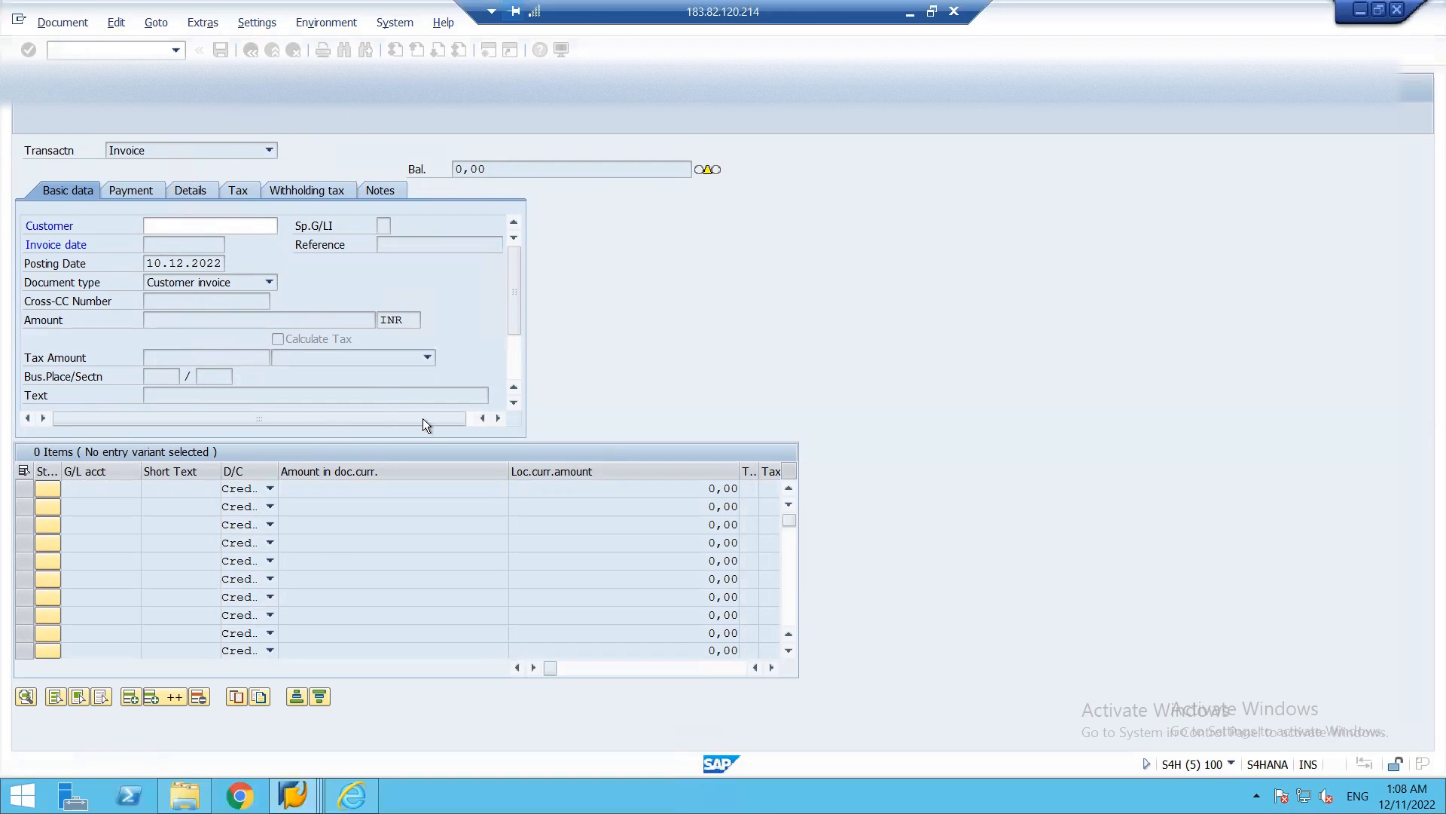
{"action": "left_click", "coordinate": [294, 802]}
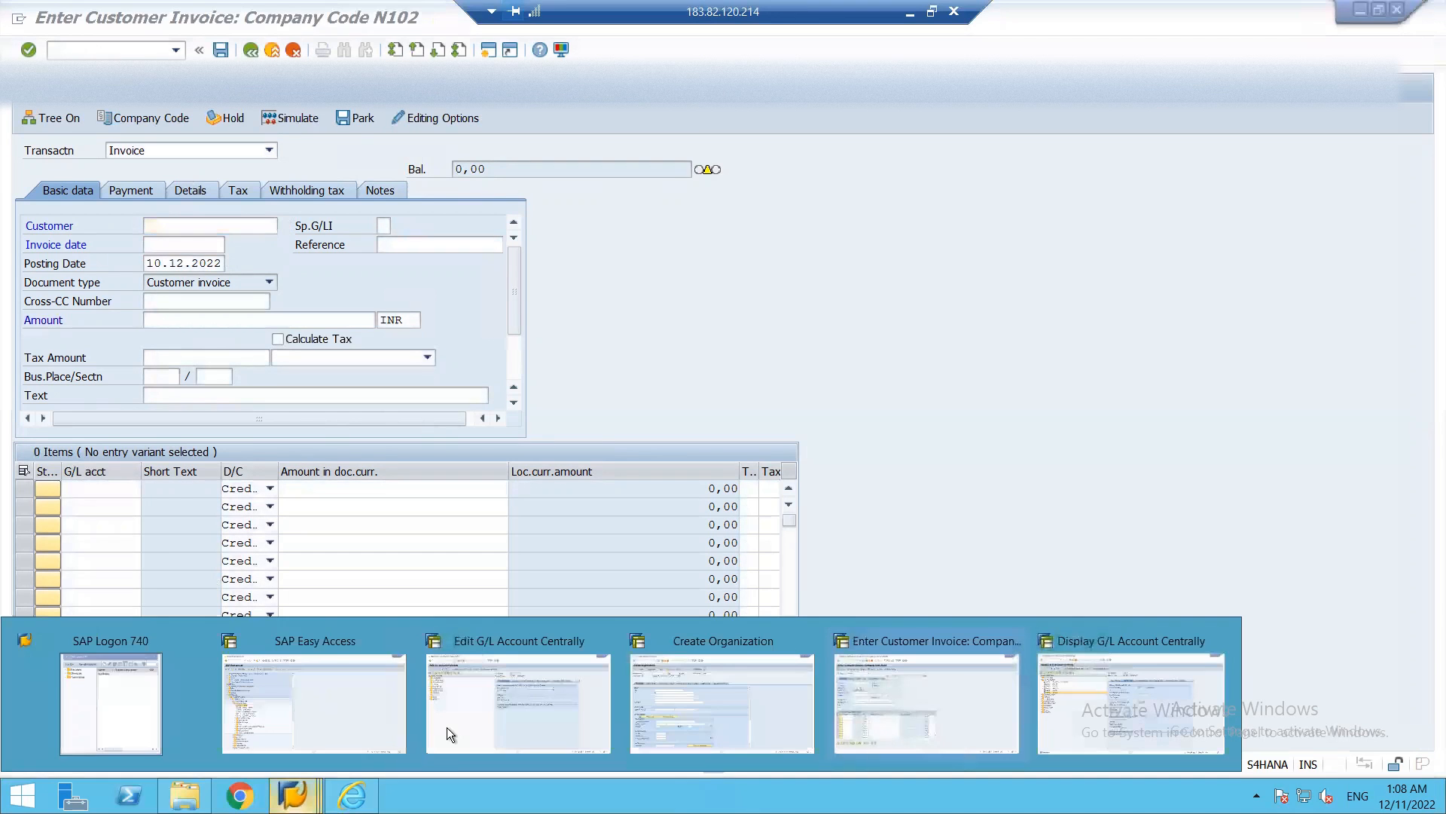
{"action": "left_click", "coordinate": [842, 513]}
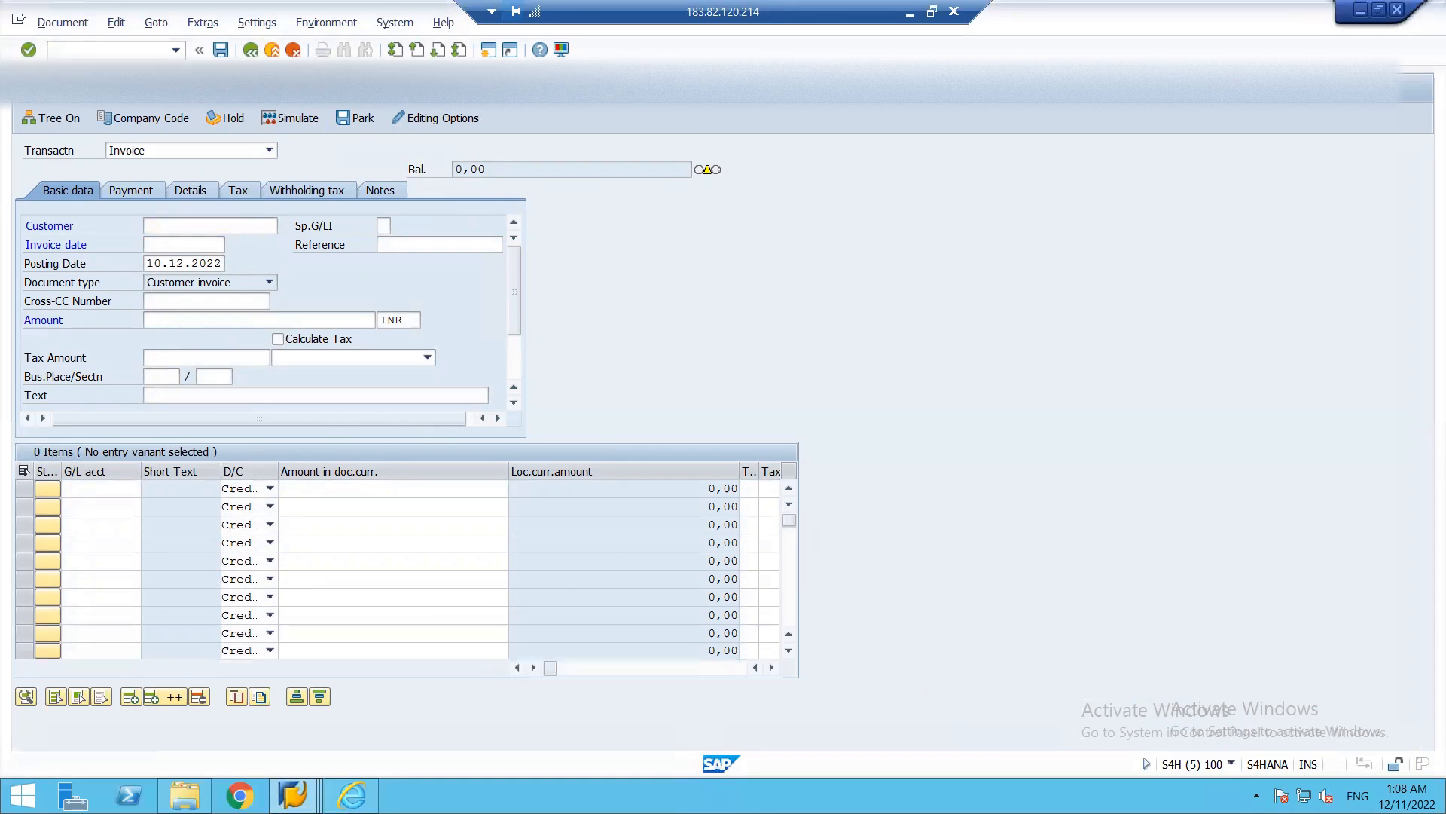
{"action": "left_click", "coordinate": [273, 49]}
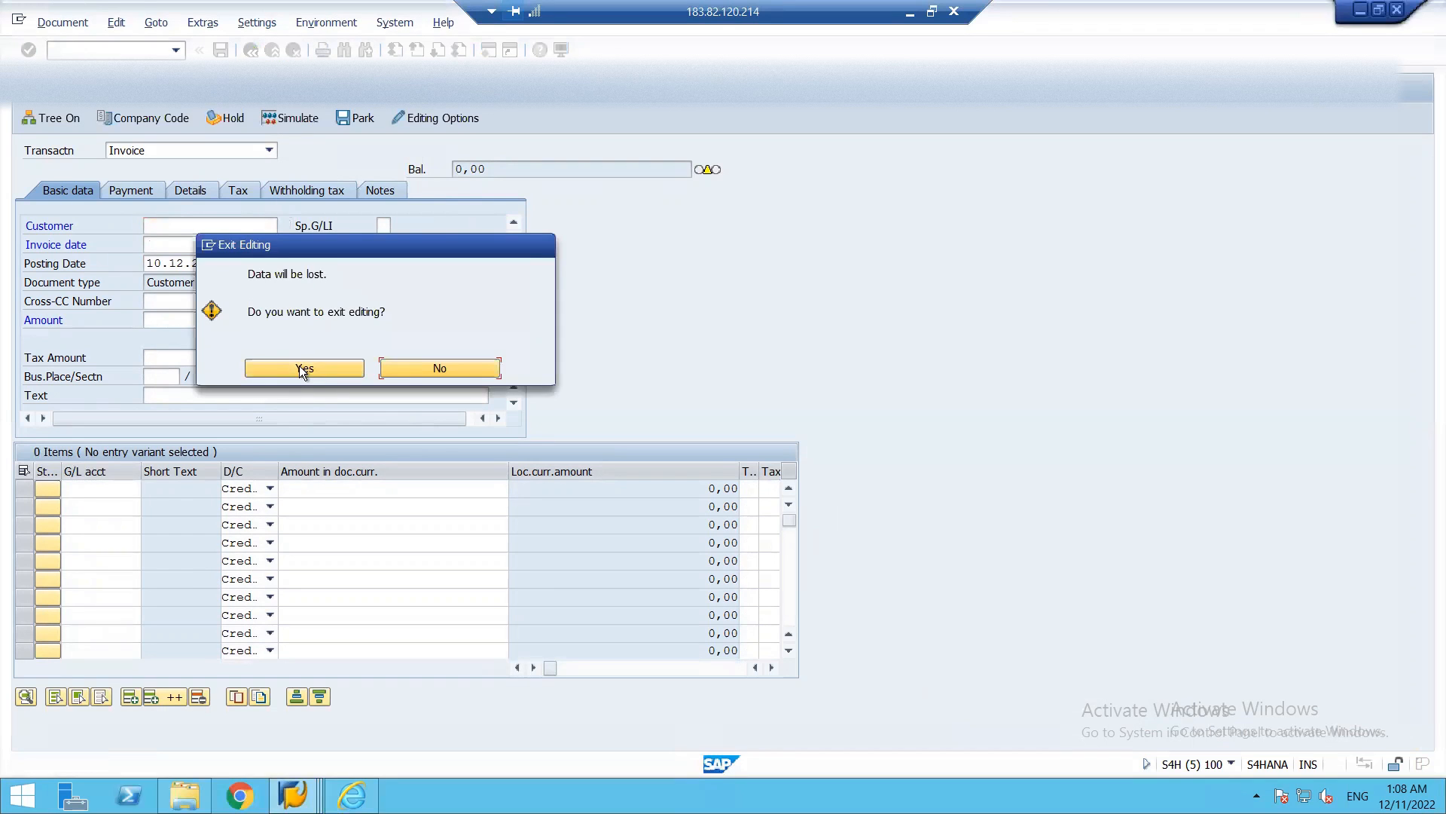
{"action": "left_click", "coordinate": [328, 364]}
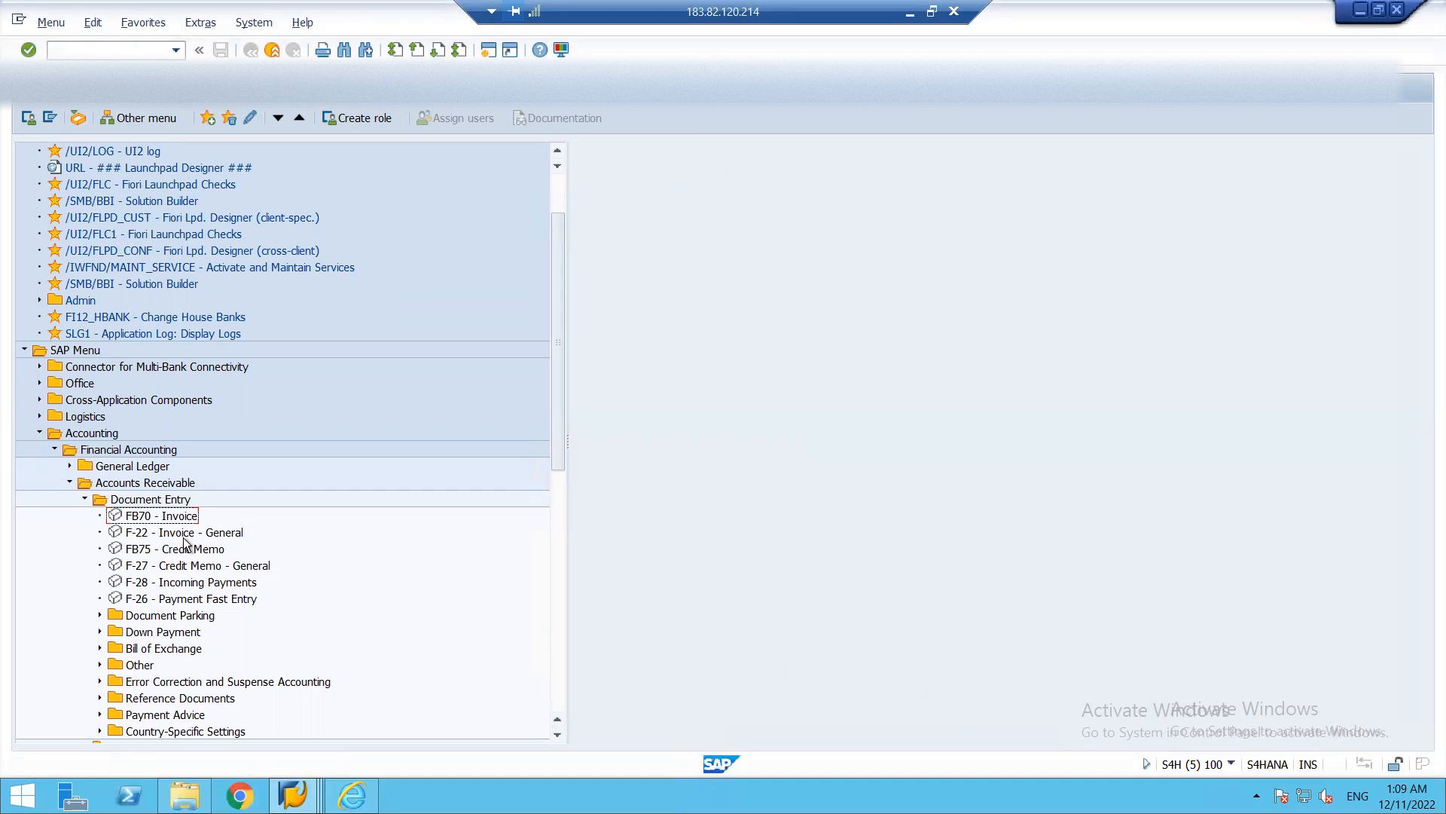
- Open the customer credit memo transaction FB75 and choose XY LTD from the customers of company code N102
{"action": "double_click", "coordinate": [140, 556]}
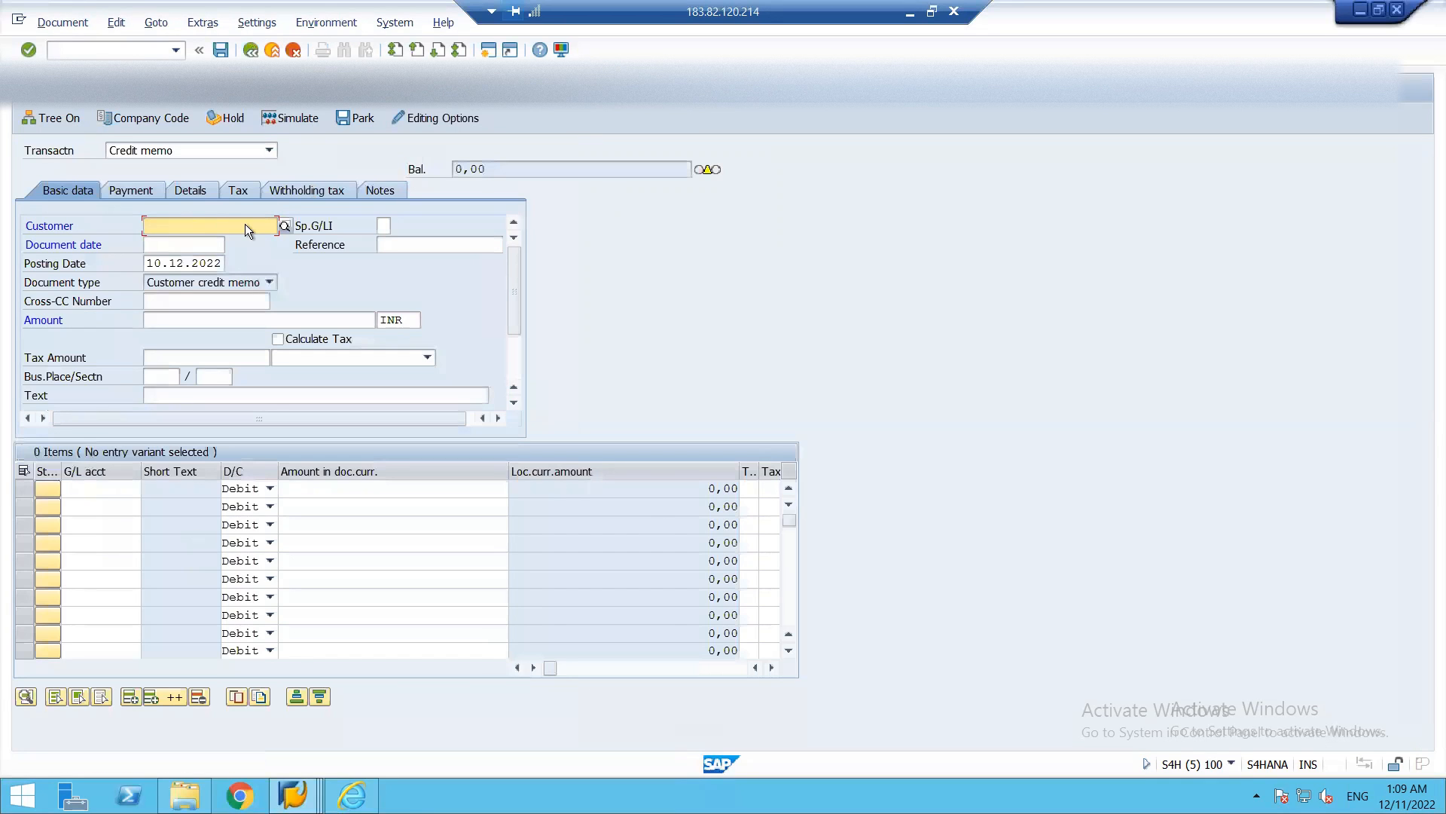
{"action": "left_click", "coordinate": [285, 226]}
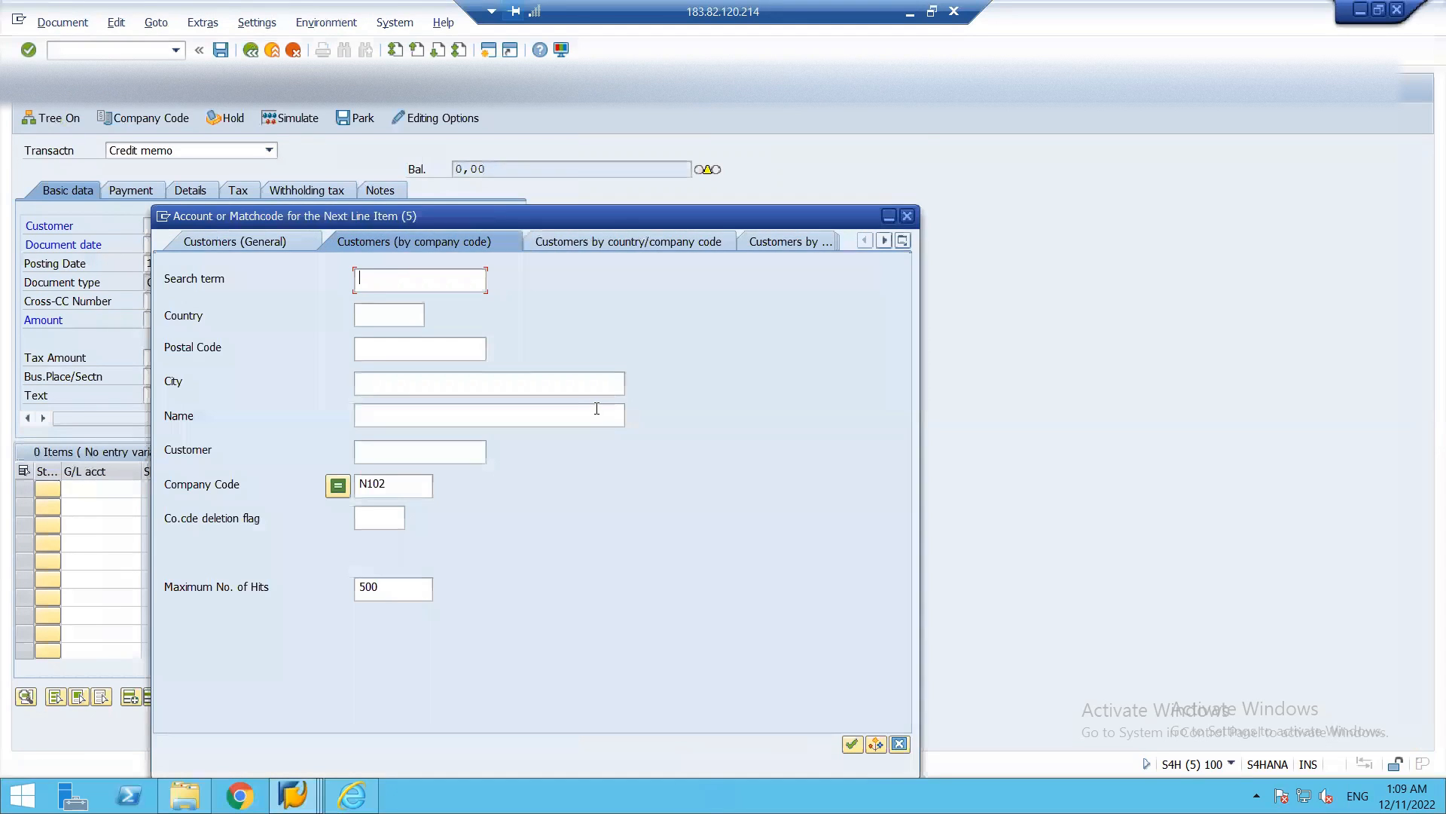
{"action": "key", "text": "Return"}
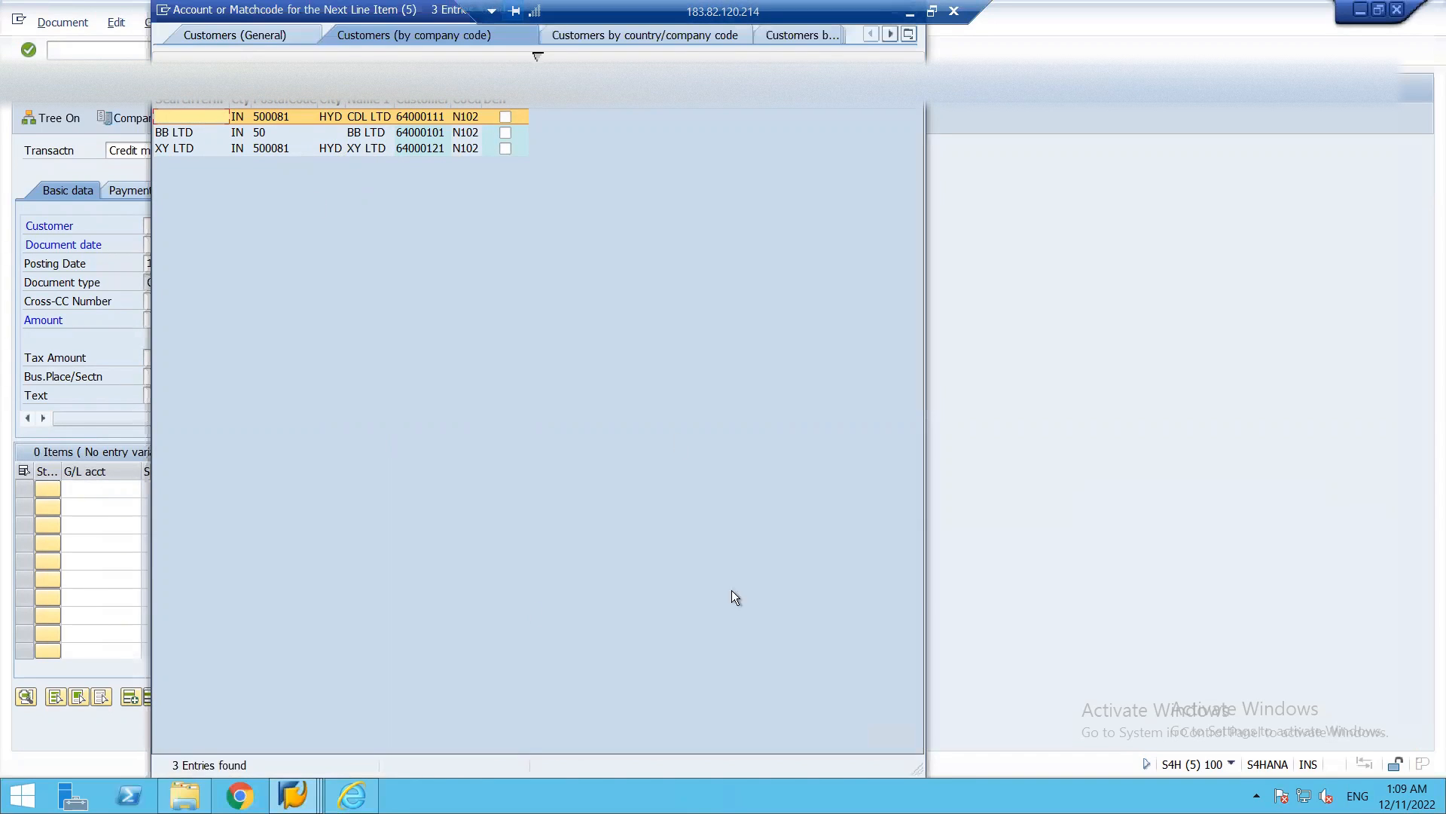
{"action": "left_click", "coordinate": [341, 150]}
{"action": "double_click", "coordinate": [341, 150]}
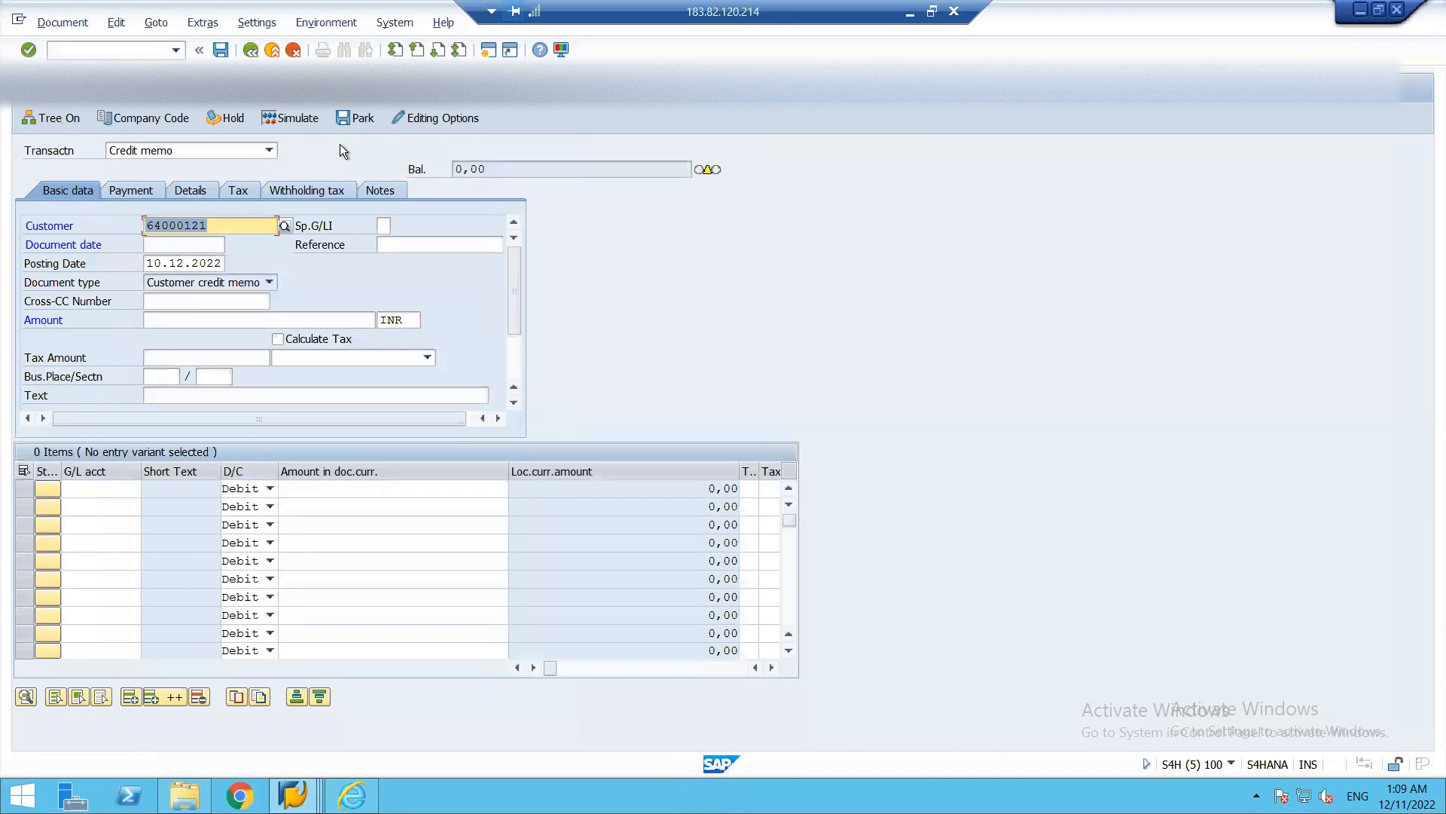
- Set the credit memo's document date to 10.12.2022 and its reference to A123
{"action": "left_click", "coordinate": [172, 243]}
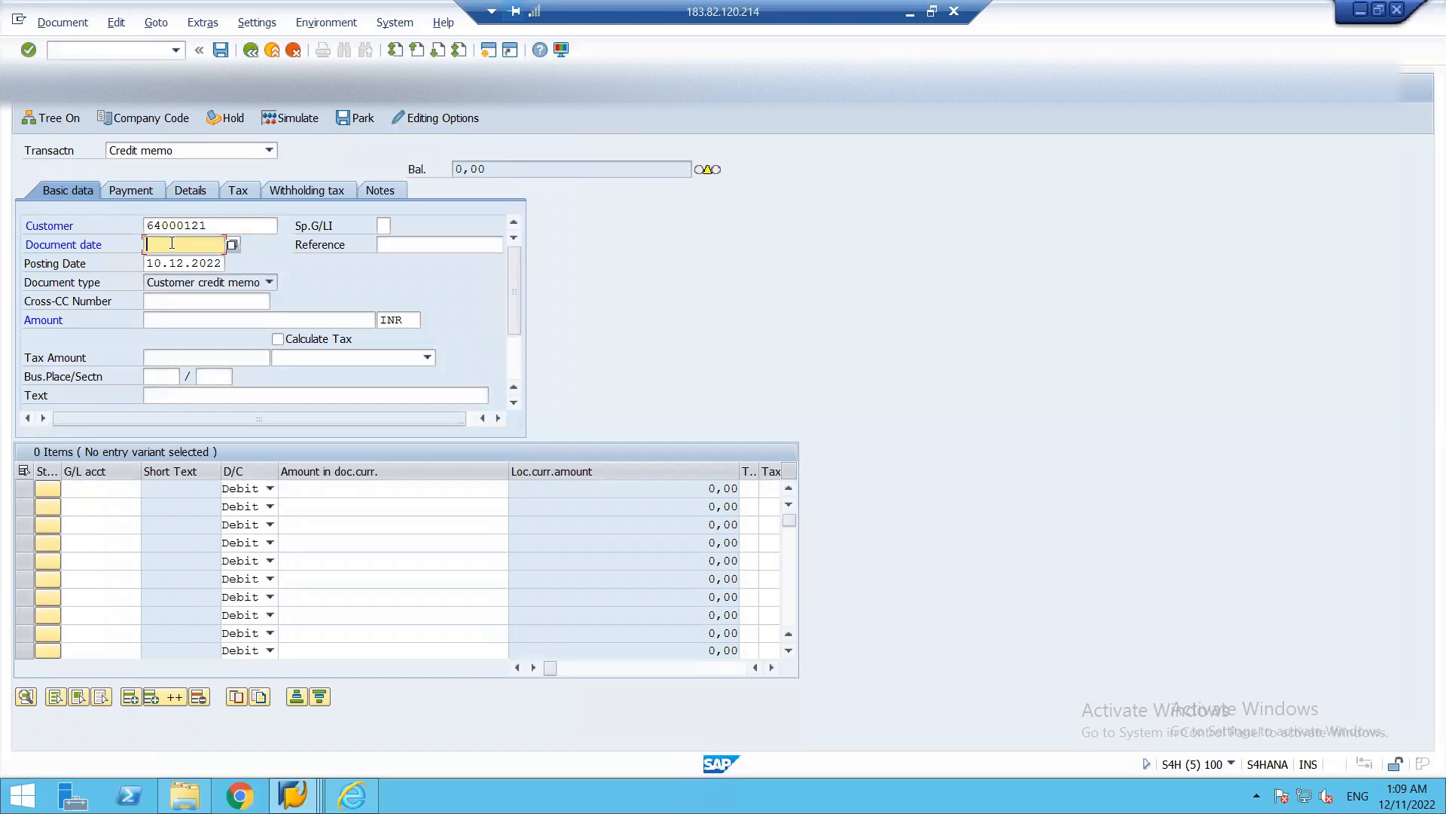
{"action": "type", "text": "10.12.2"}
{"action": "left_click", "coordinate": [179, 261]}
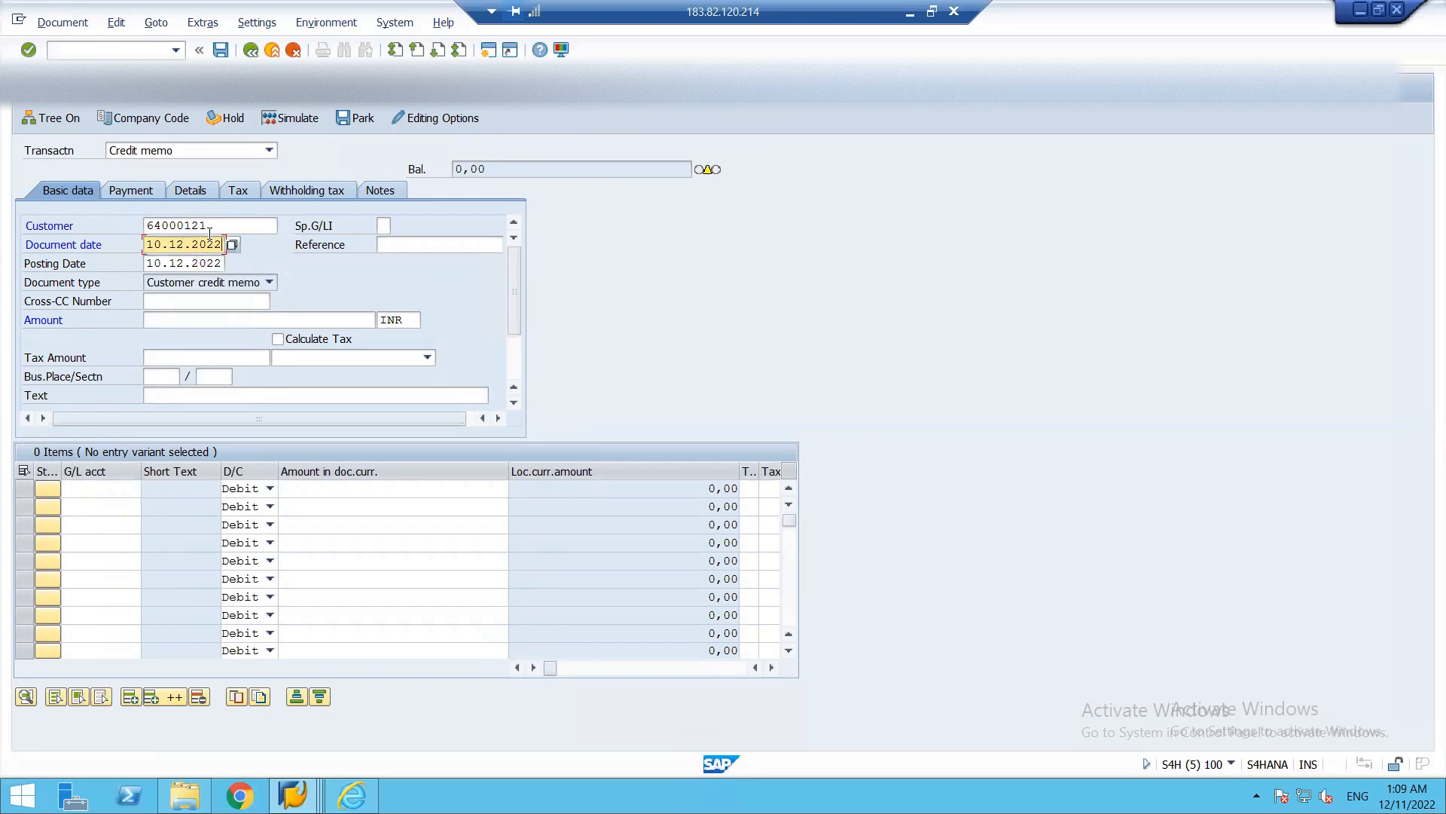
{"action": "left_click", "coordinate": [401, 244]}
{"action": "type", "text": "a123"}
{"action": "left_click", "coordinate": [394, 262]}
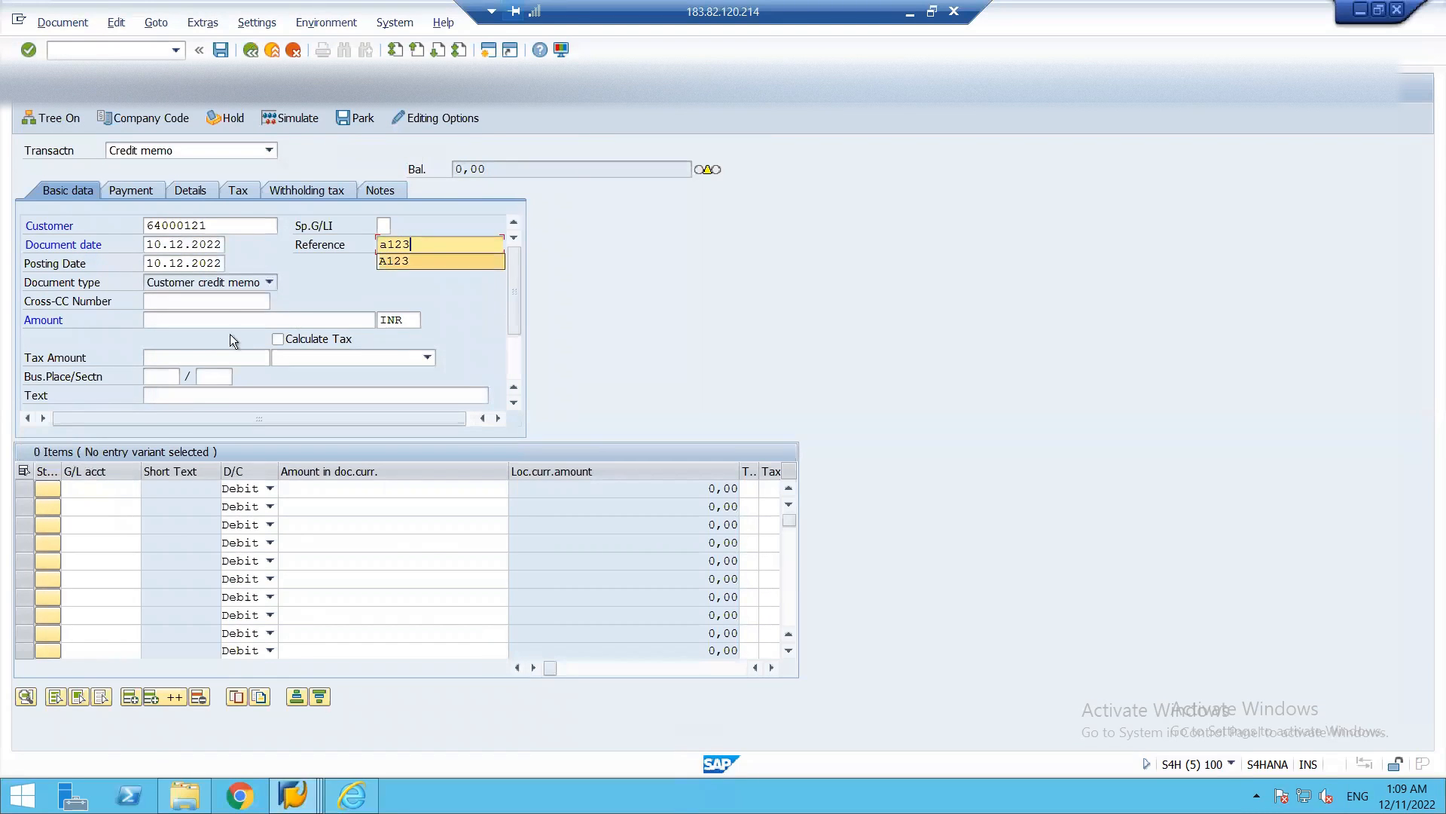
- Enter 10000 INR as the credit memo amount
{"action": "left_click", "coordinate": [190, 324]}
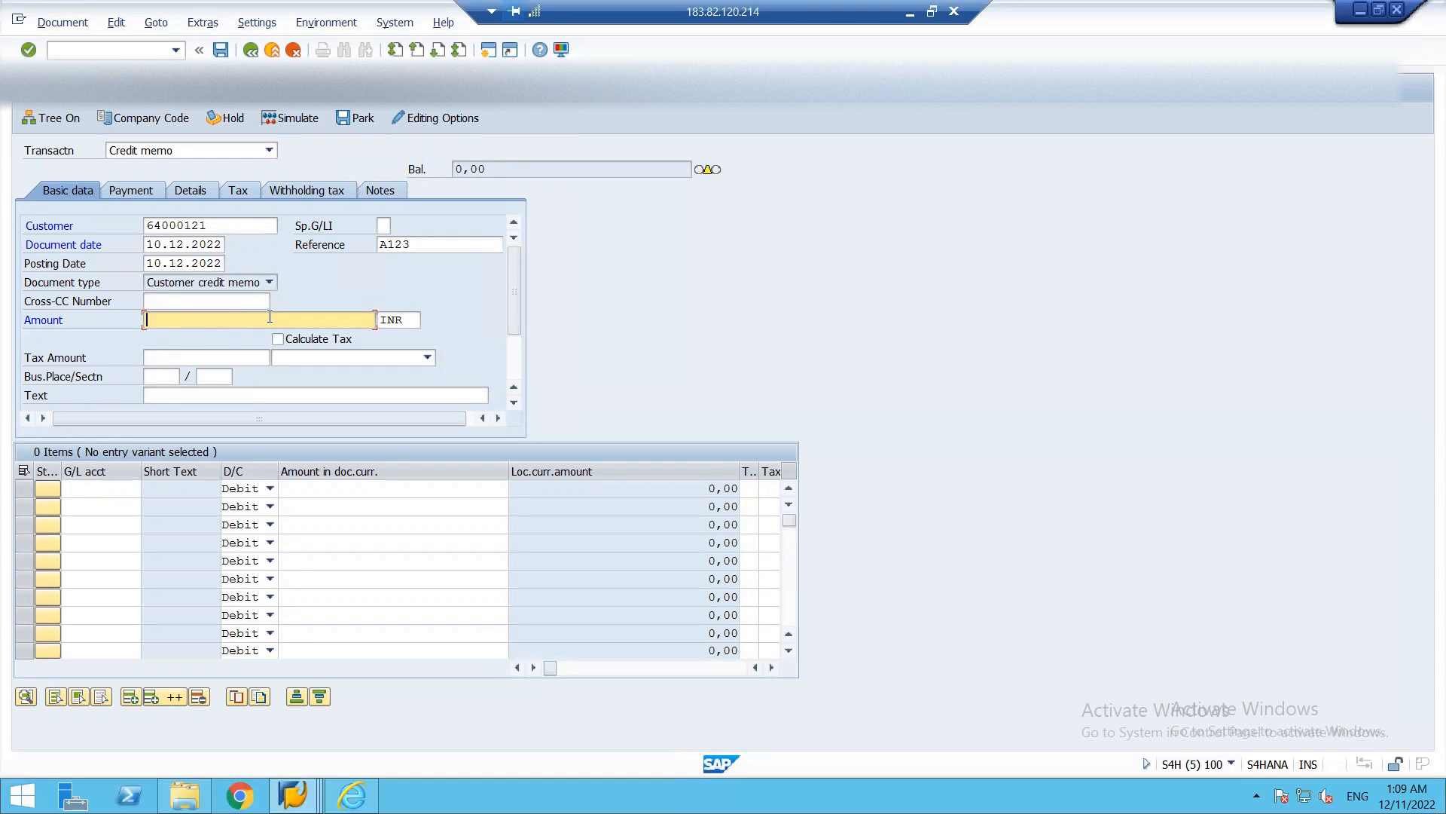
{"action": "type", "text": "1000"}
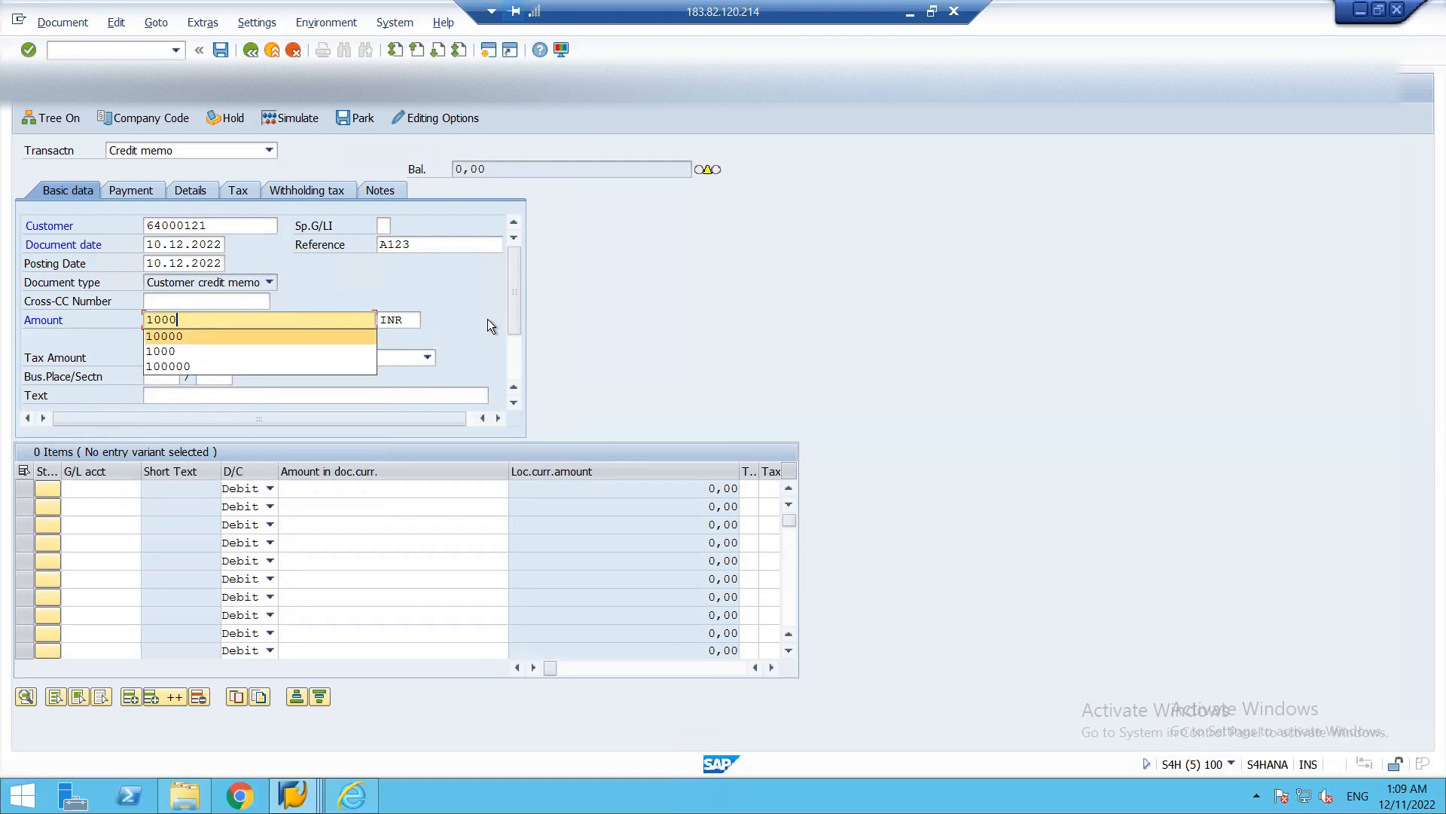
{"action": "key", "text": "Tab"}
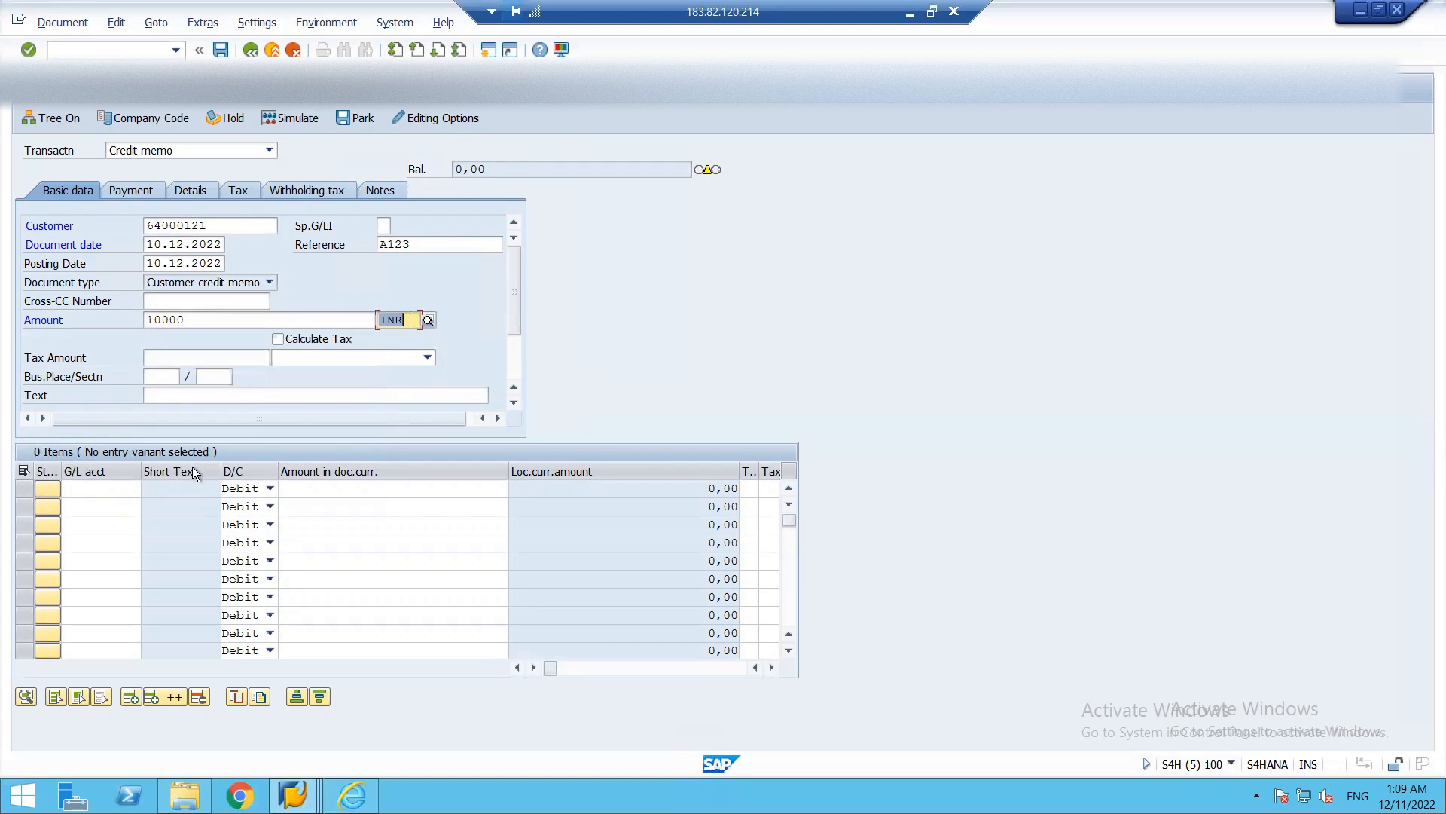
- Look up G/L account 1451 RECEIPTS and assign it to the credit memo's first line item
{"action": "left_click", "coordinate": [81, 490]}
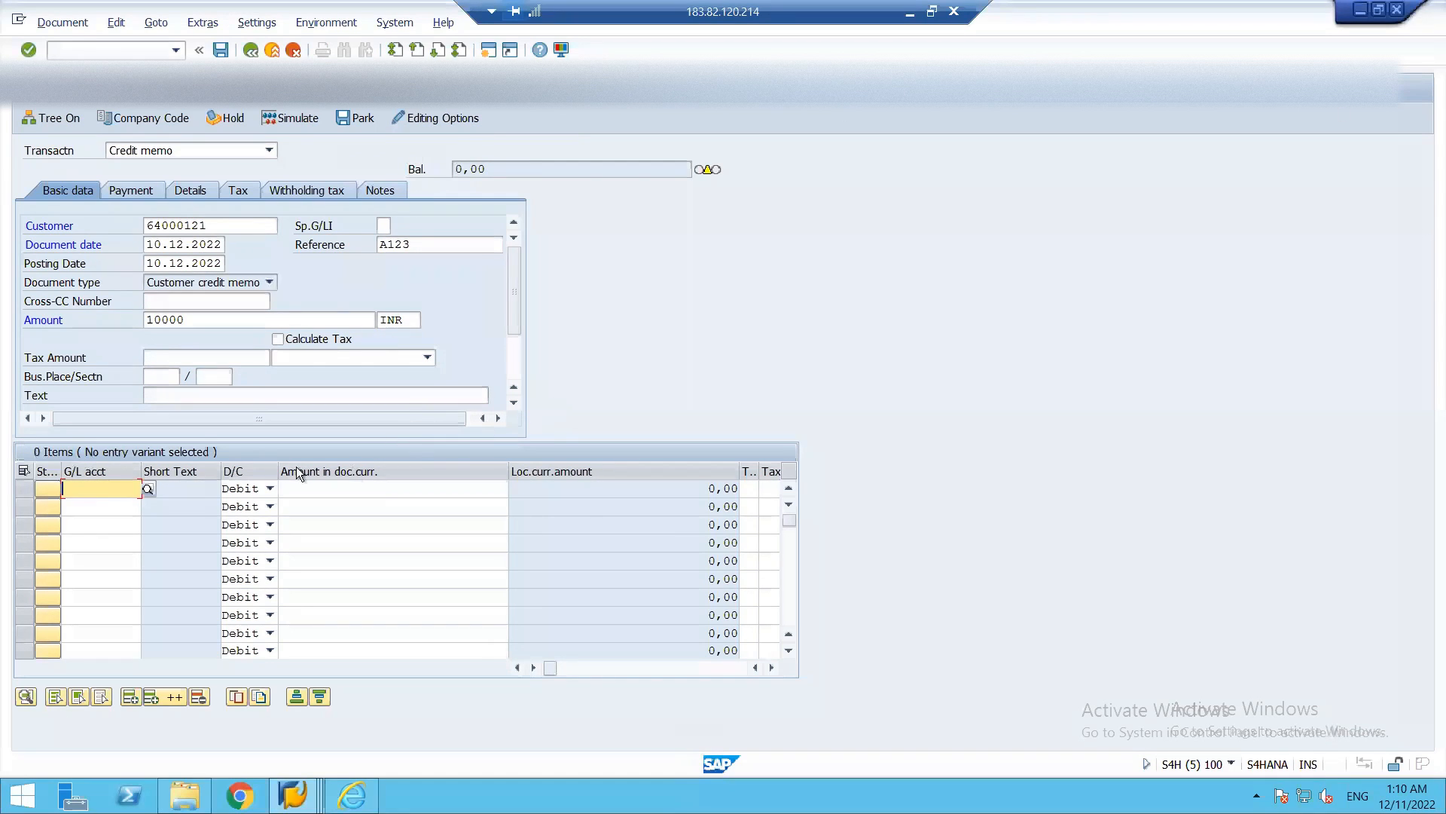
{"action": "left_click", "coordinate": [148, 490]}
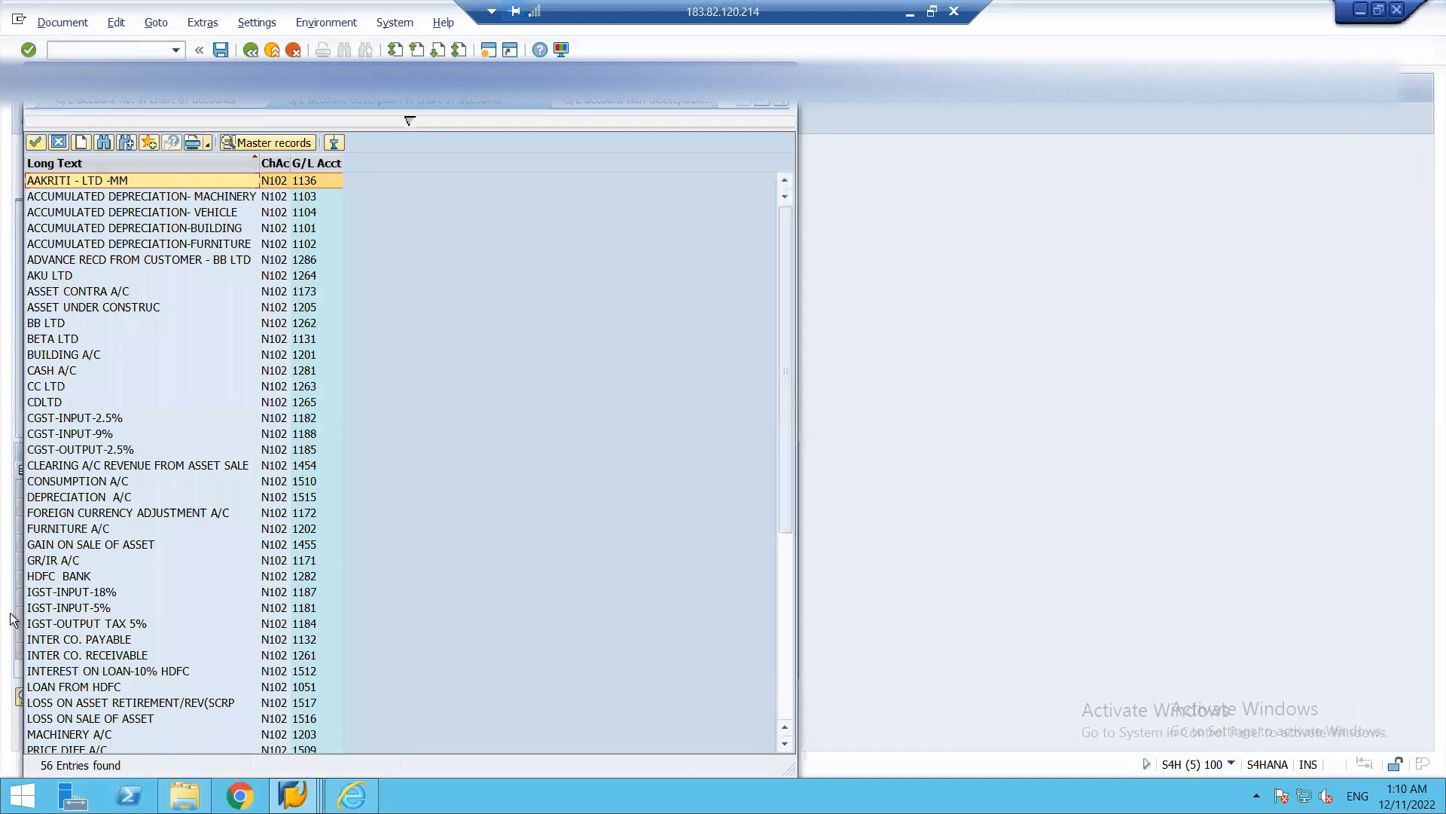
{"action": "scroll", "coordinate": [113, 683], "scroll_direction": "down", "scroll_amount": 1}
{"action": "scroll", "coordinate": [113, 682], "scroll_direction": "down", "scroll_amount": 6}
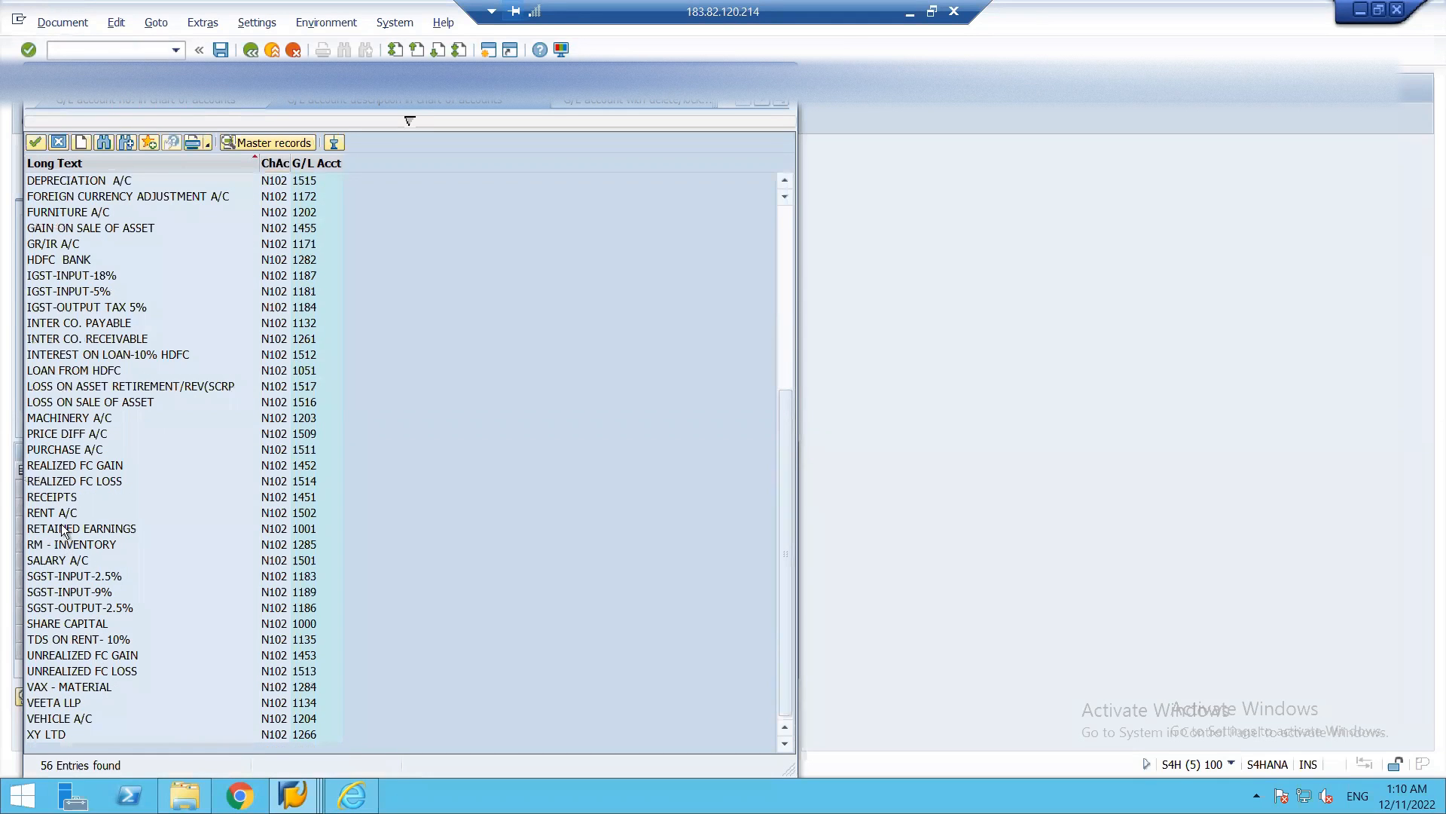
{"action": "double_click", "coordinate": [55, 497]}
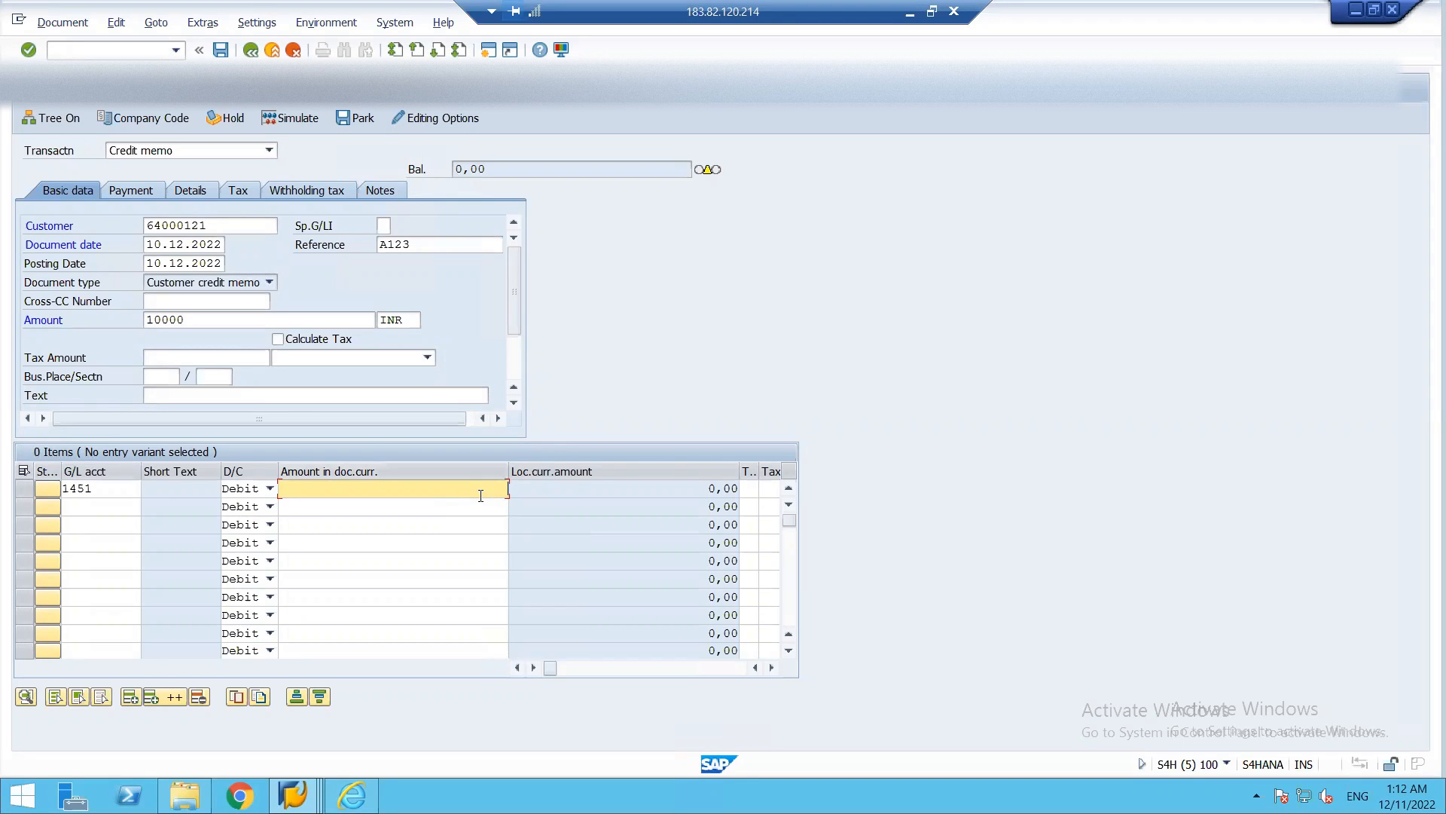
- Set the debit line item's amount to 1000 and correct the credit memo's header amount to 1000
{"action": "type", "text": "000"}
{"action": "left_click", "coordinate": [191, 321]}
{"action": "key", "text": "BackSpace"}
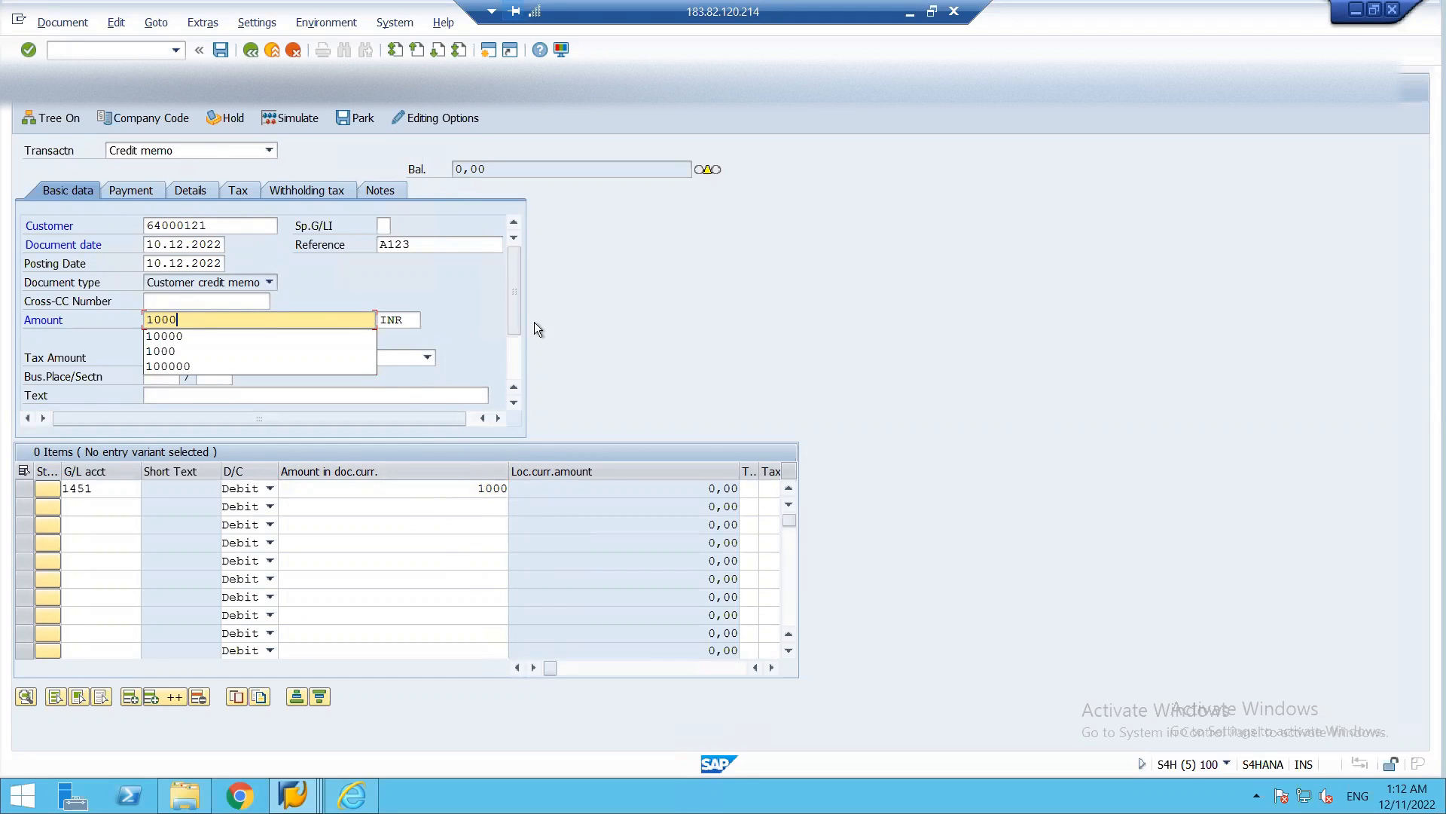
- Simulate the customer credit memo, post it, and exit credit memo entry
{"action": "left_click", "coordinate": [292, 119]}
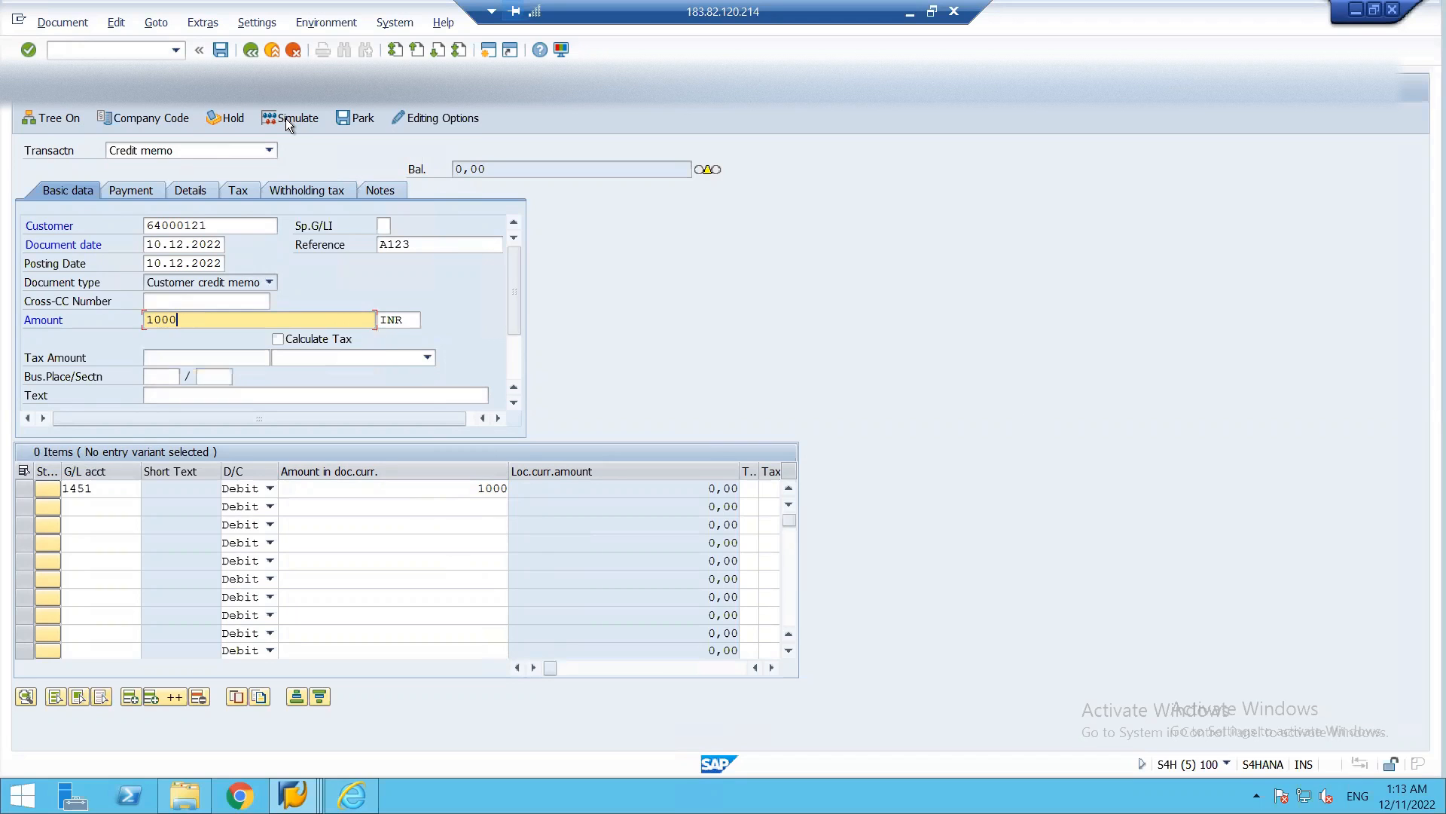
{"action": "left_click", "coordinate": [286, 119]}
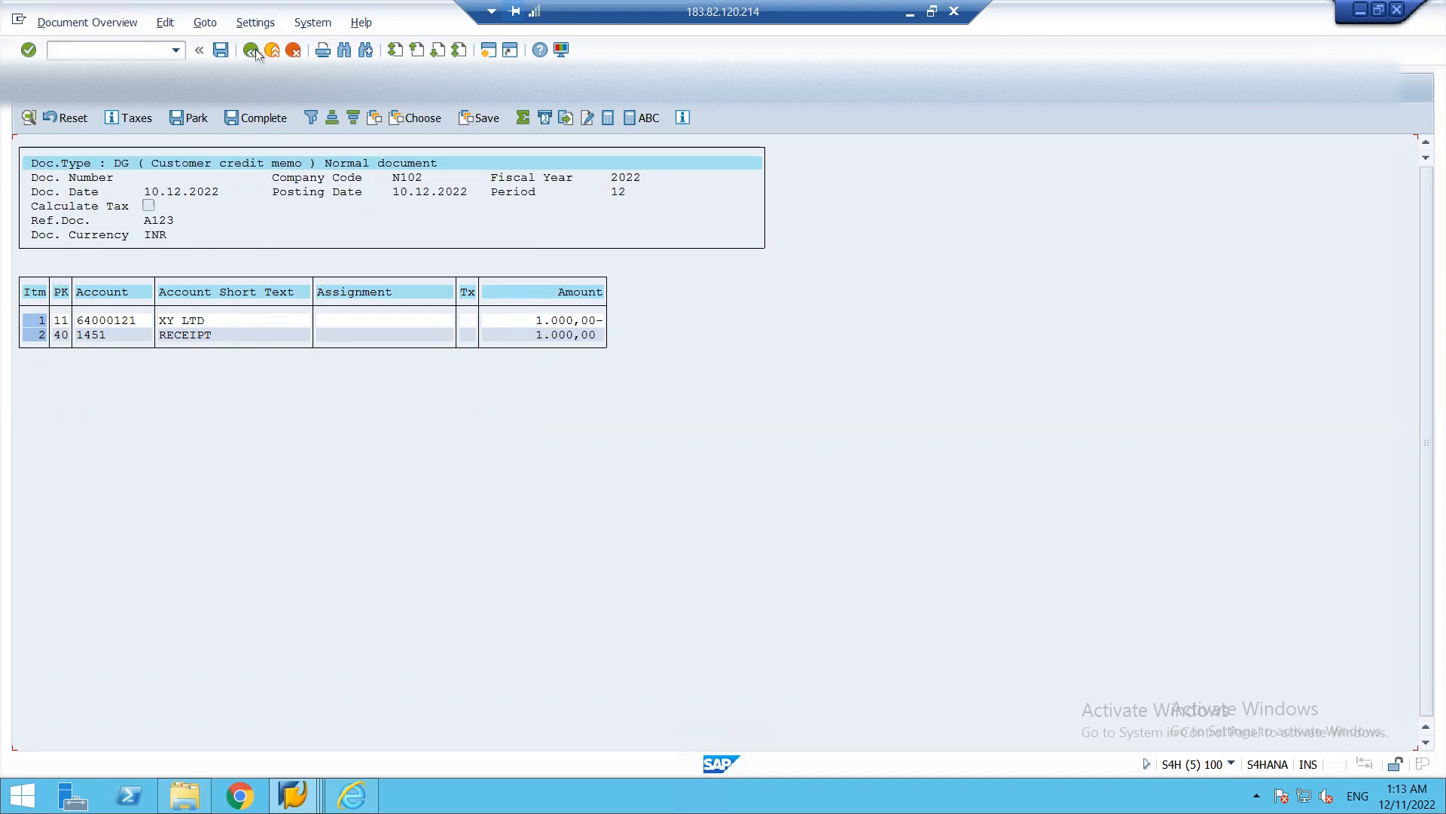
{"action": "left_click", "coordinate": [220, 50]}
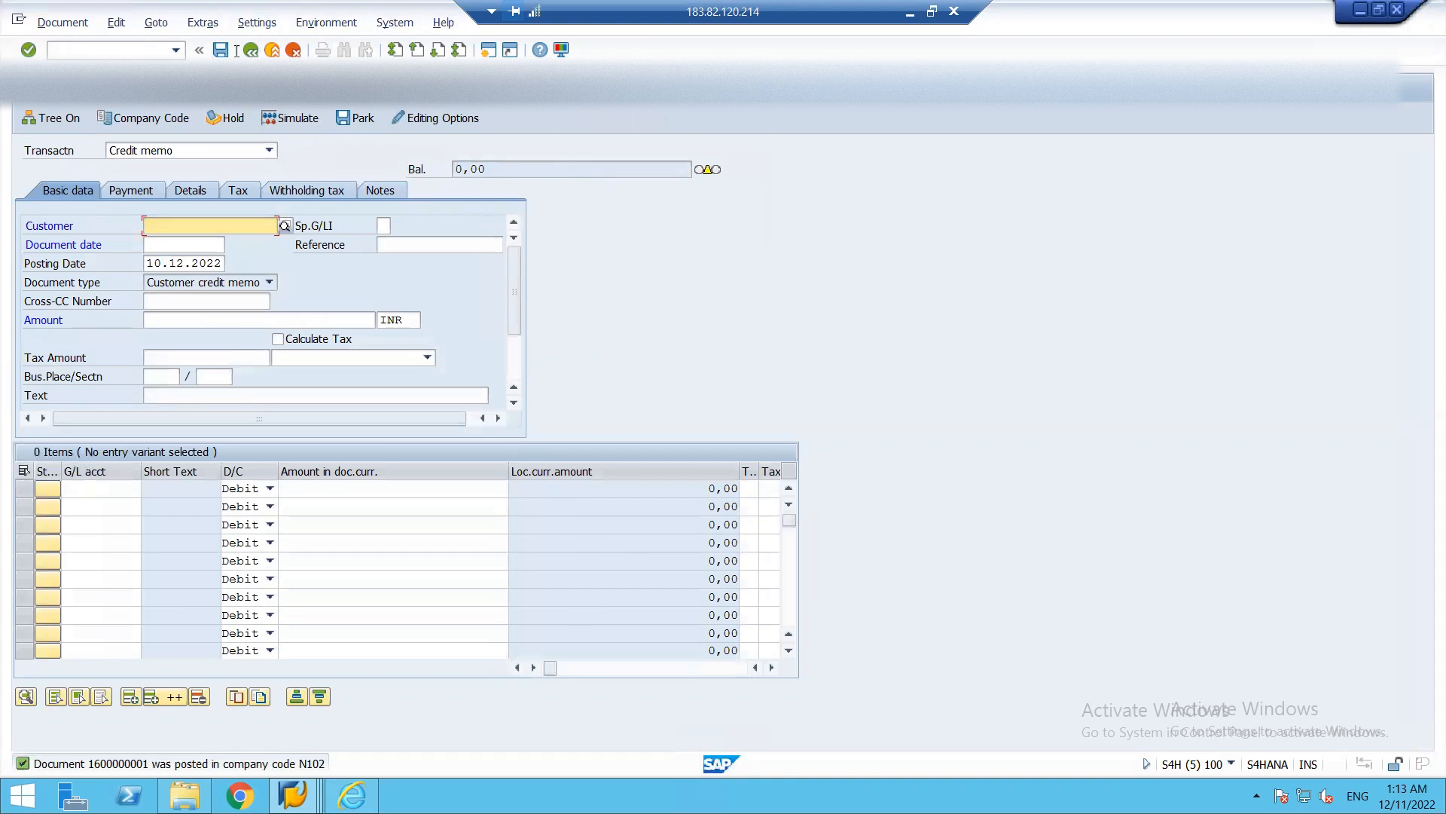
{"action": "left_click", "coordinate": [273, 51]}
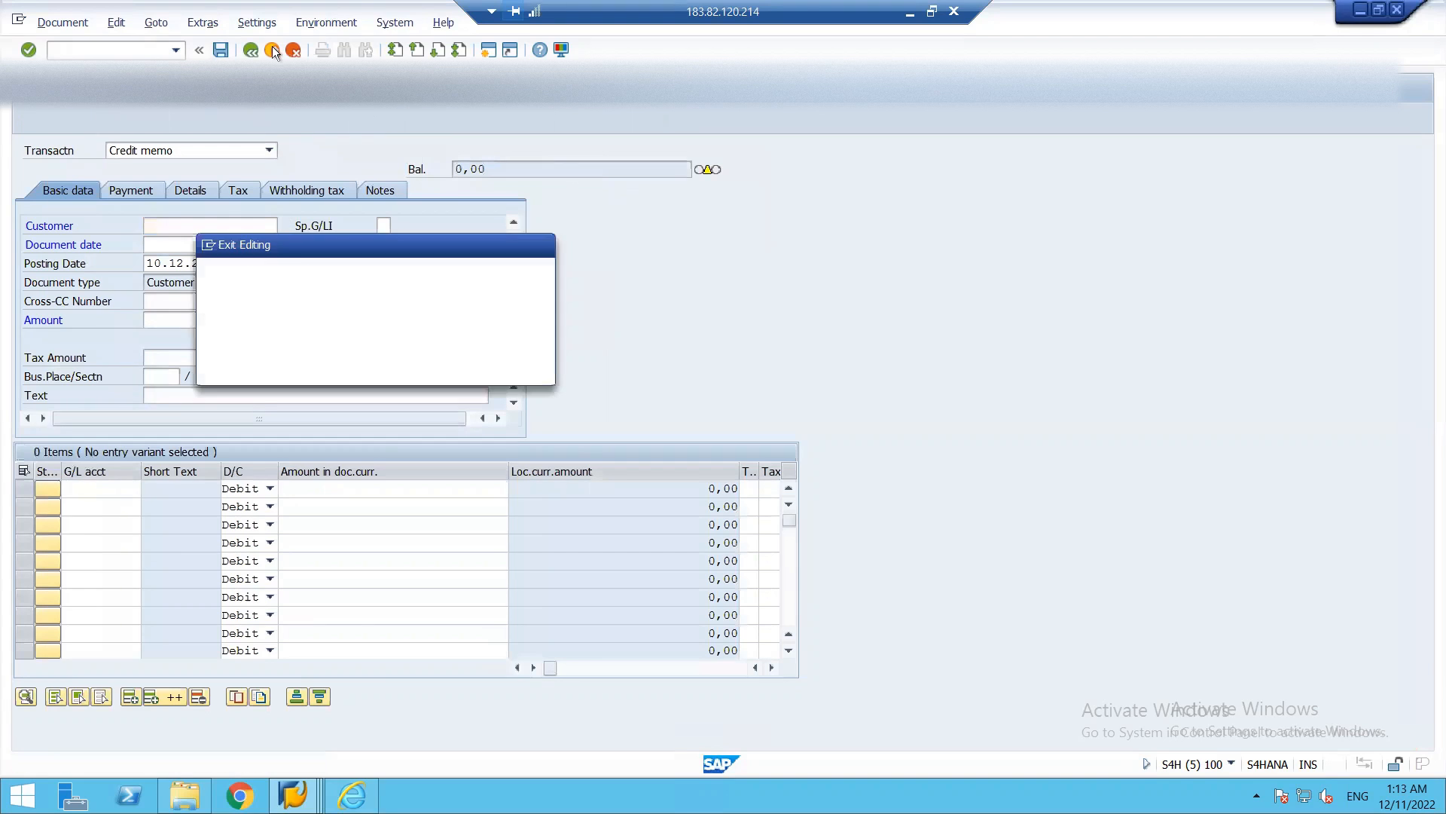
{"action": "left_click", "coordinate": [309, 367]}
- Open the customer line item report with transaction code FBL5N
{"action": "left_click", "coordinate": [104, 50]}
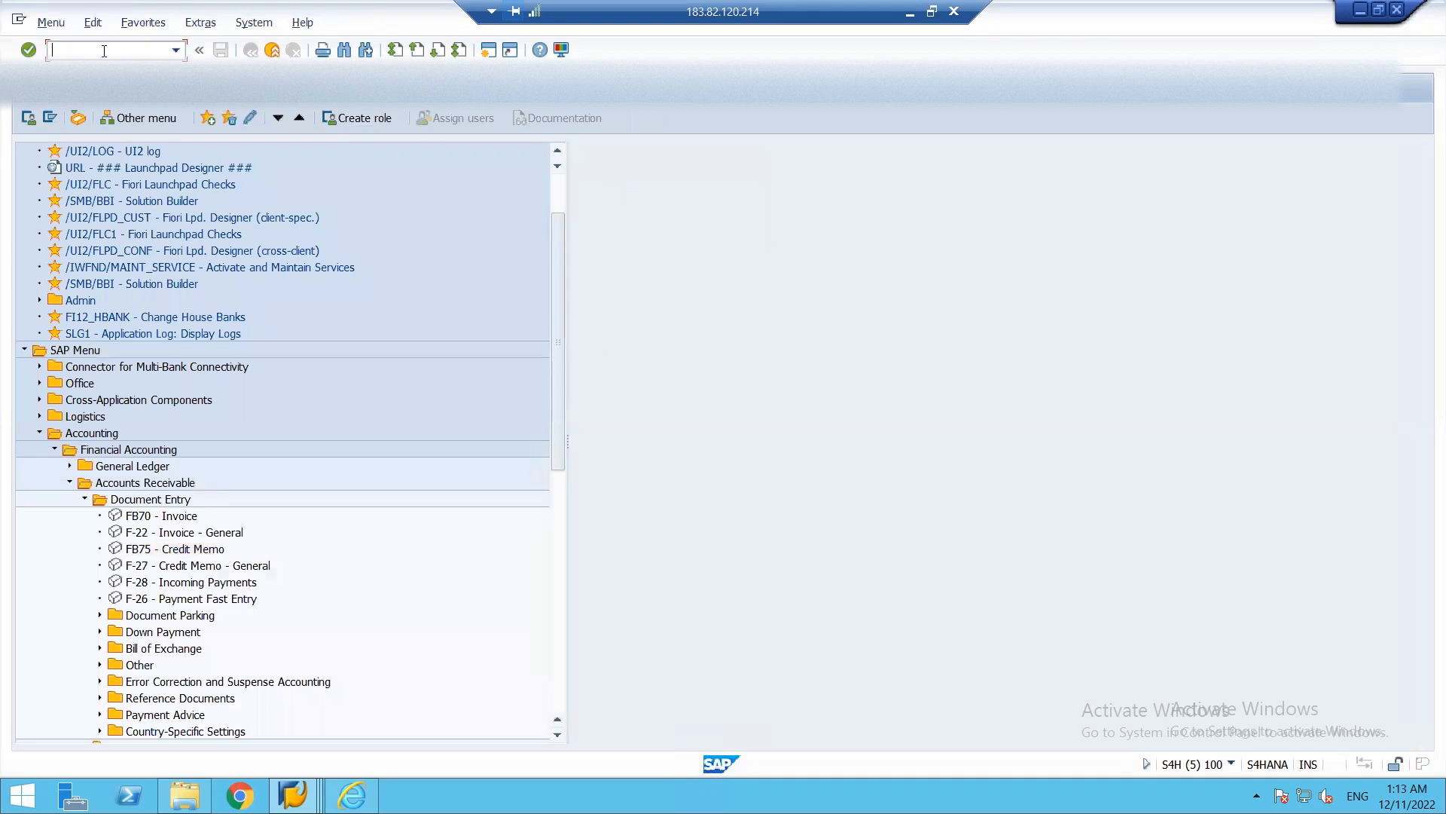
{"action": "type", "text": "fbl5n"}
{"action": "key", "text": "Return"}
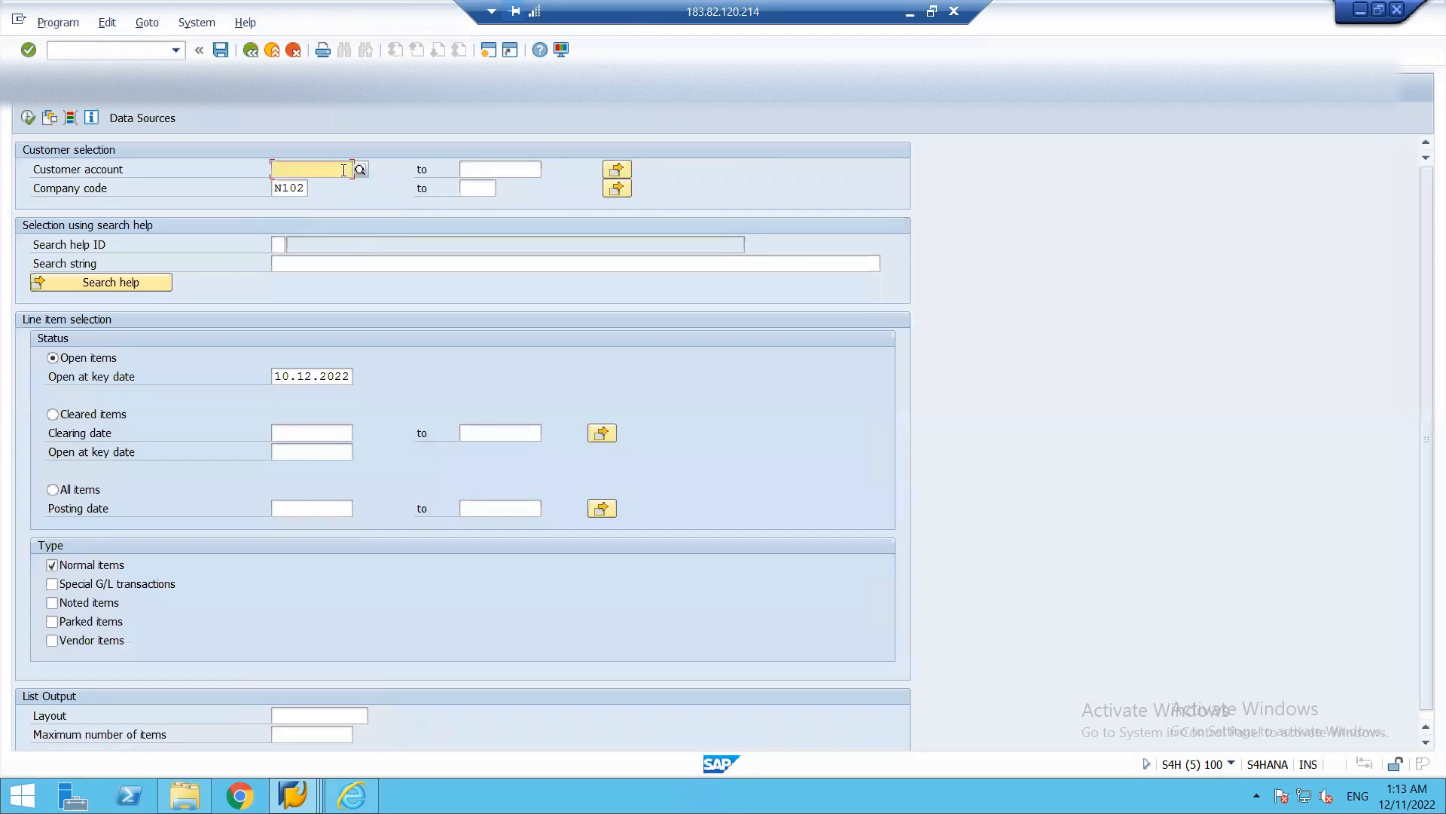
- Look up customer XY LTD by company code as the report's customer account and run the open items list
{"action": "left_click", "coordinate": [360, 170]}
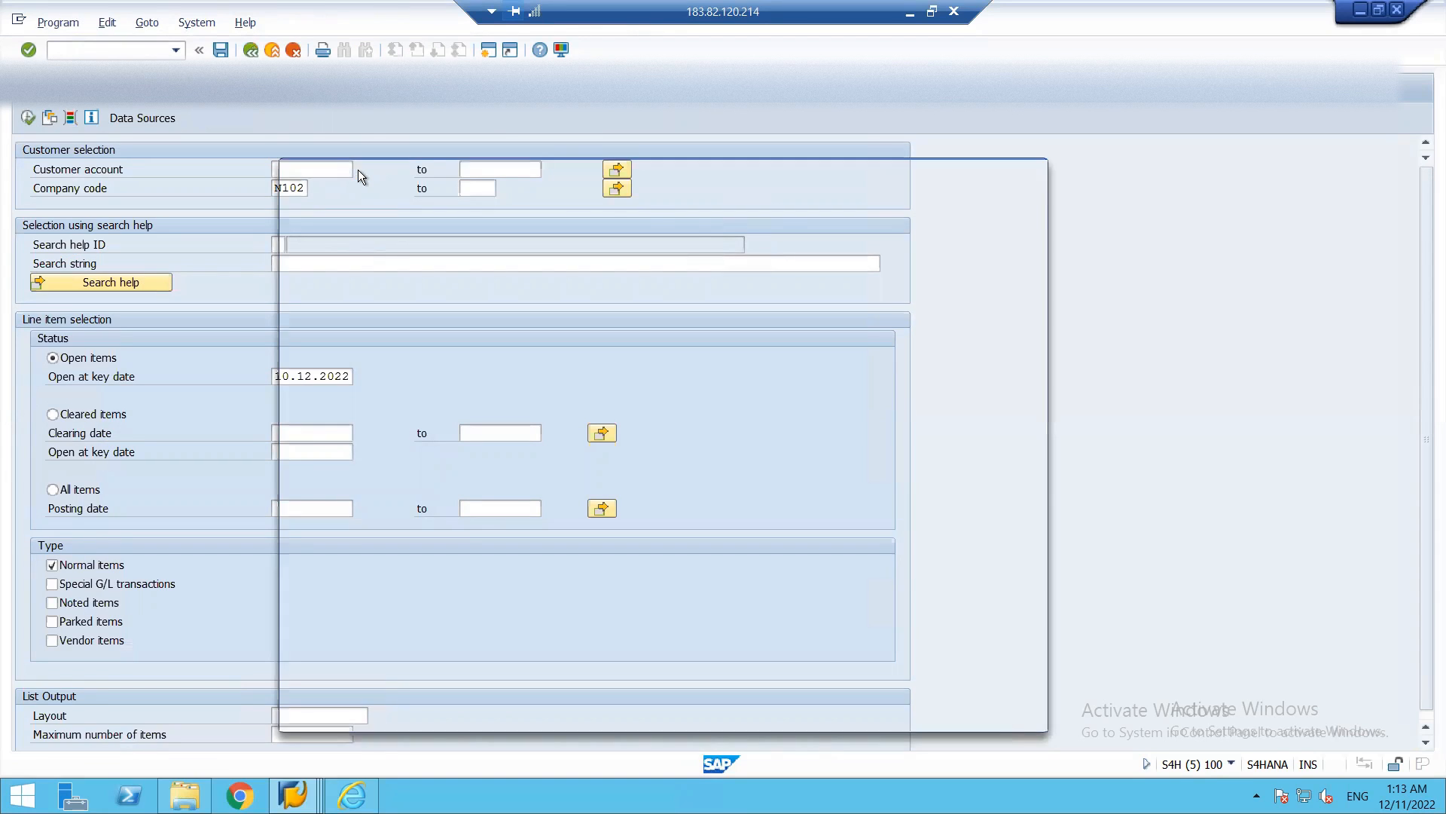
{"action": "key", "text": "Return"}
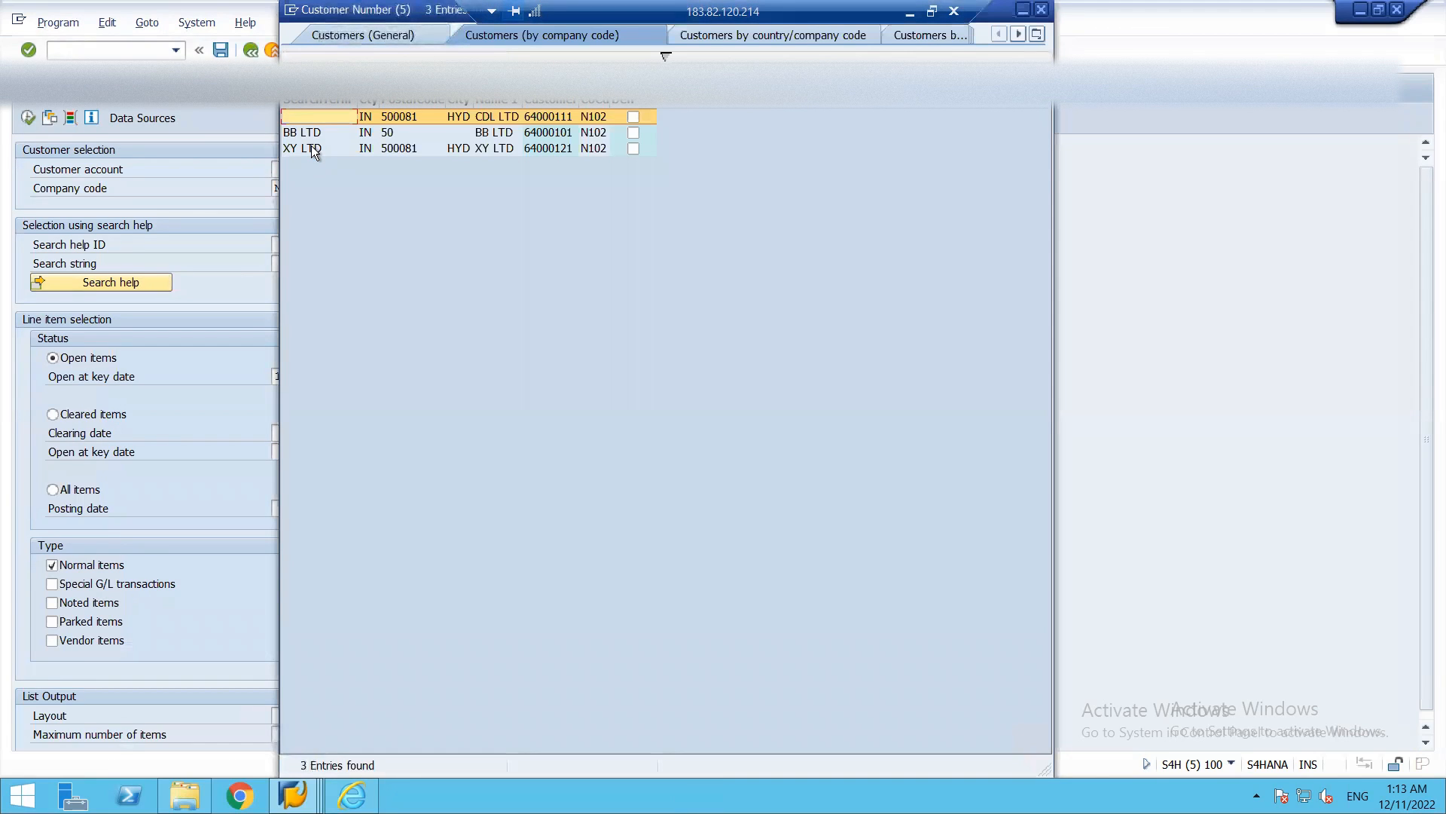
{"action": "double_click", "coordinate": [314, 148]}
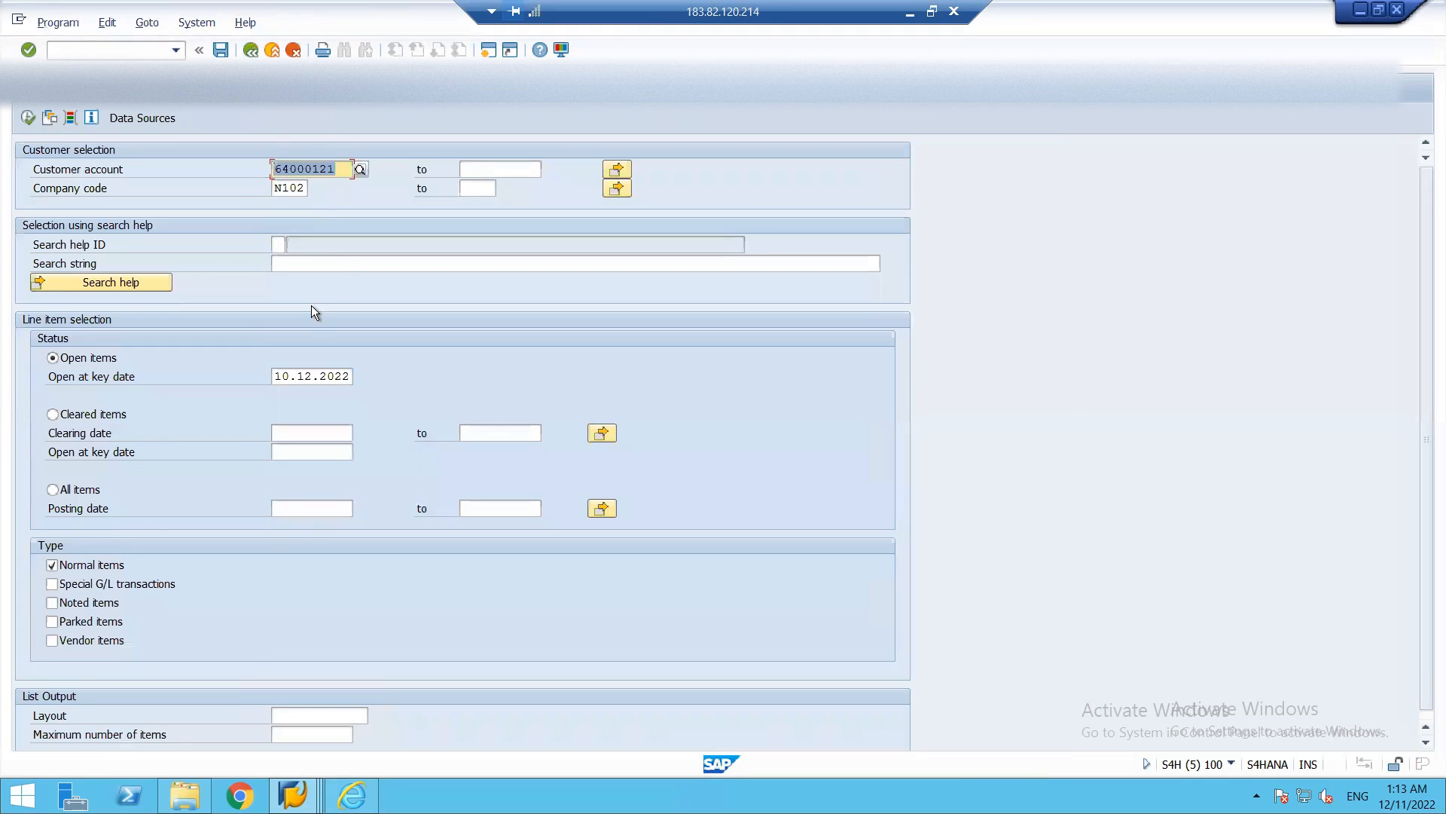
{"action": "left_click", "coordinate": [28, 119]}
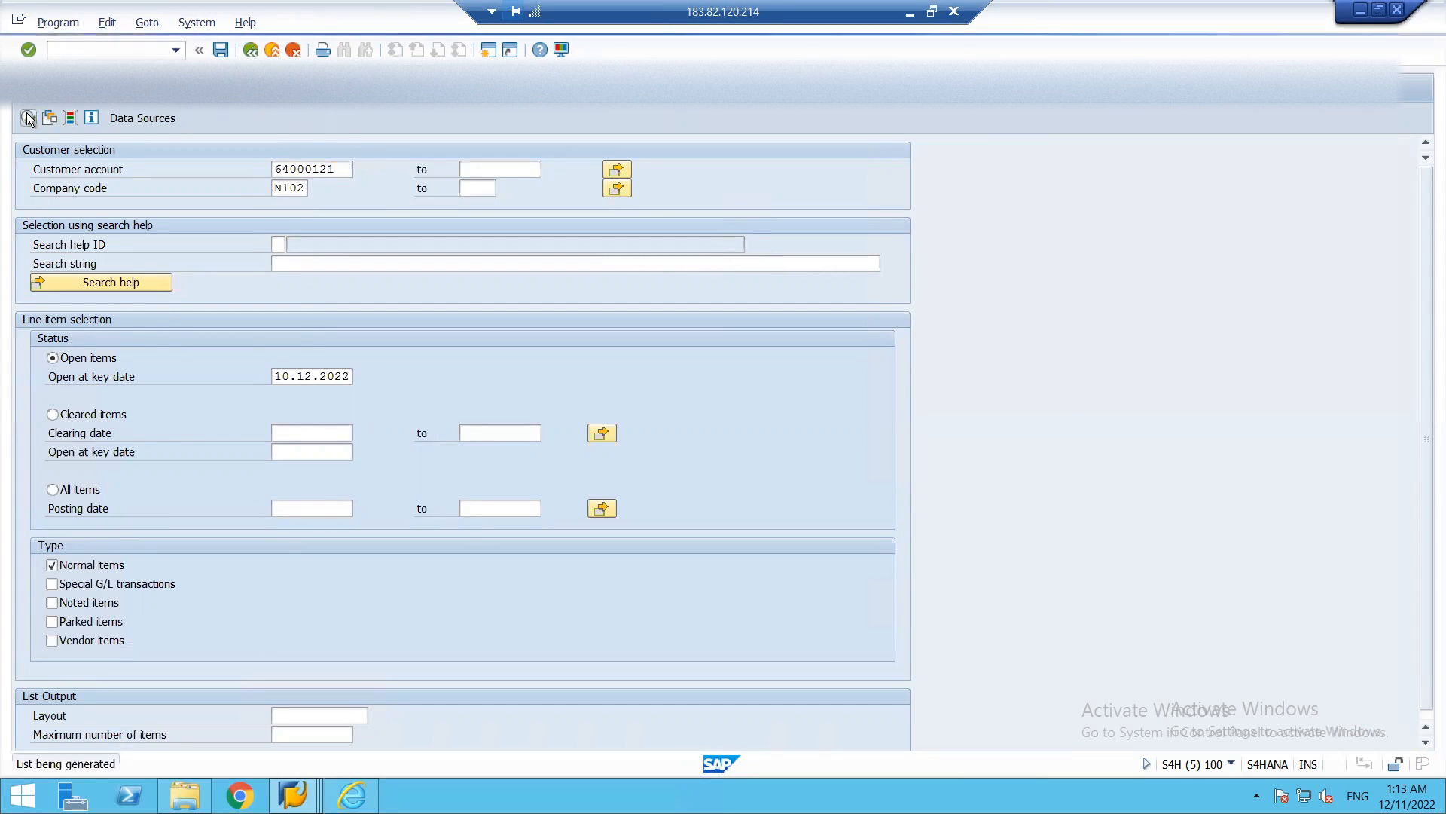